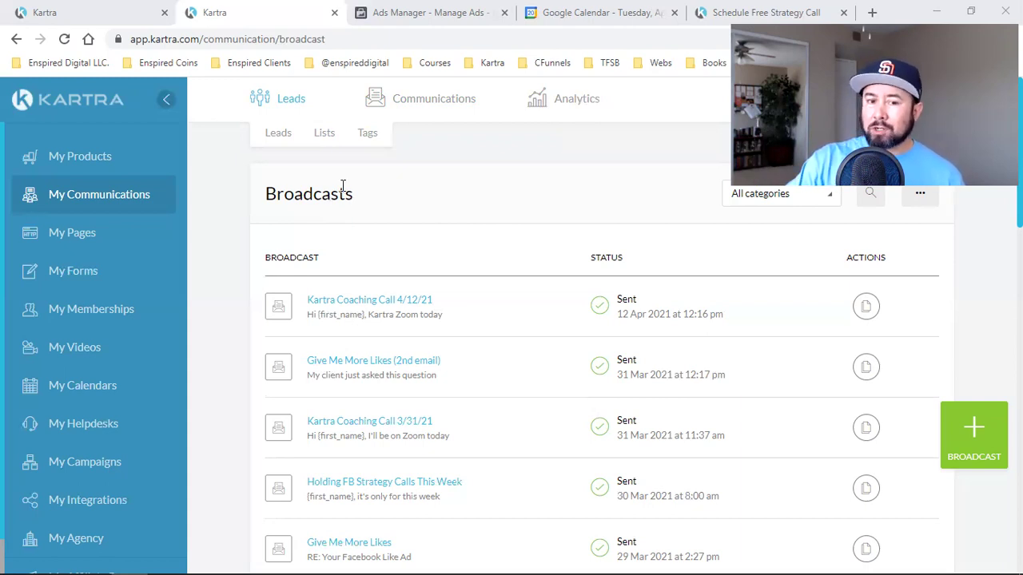
Switch to the Pages list, preview the "BROADCAST: How Are Your FB Ads?" page and close the preview
{"action": "double_click", "coordinate": [331, 193]}
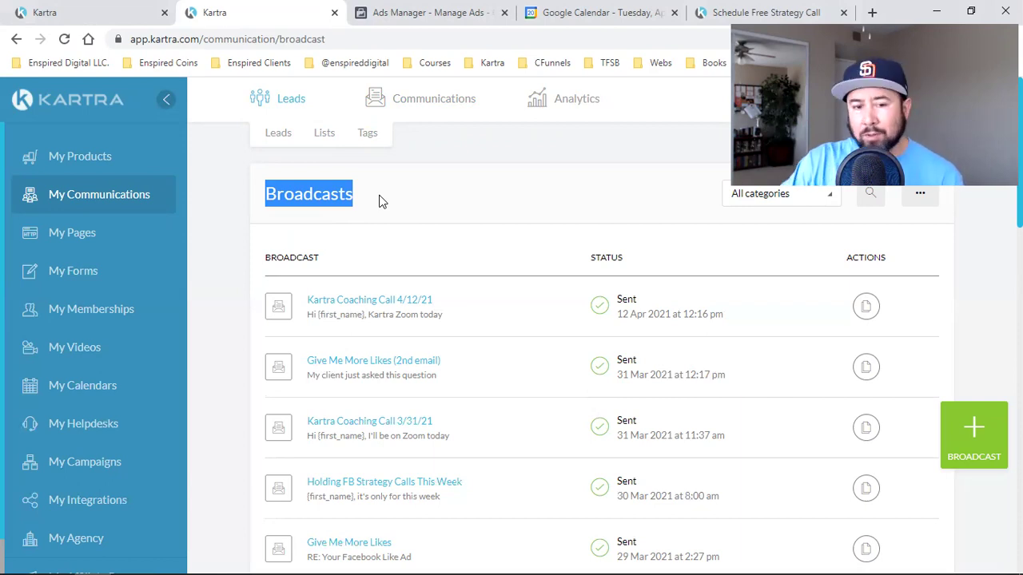
{"action": "left_click", "coordinate": [380, 202]}
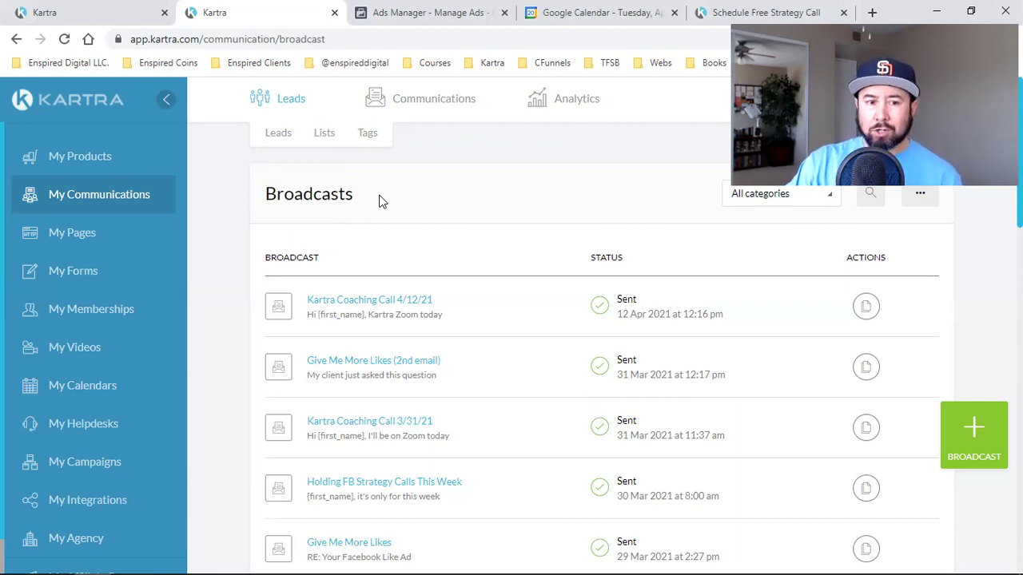
{"action": "left_click", "coordinate": [108, 7]}
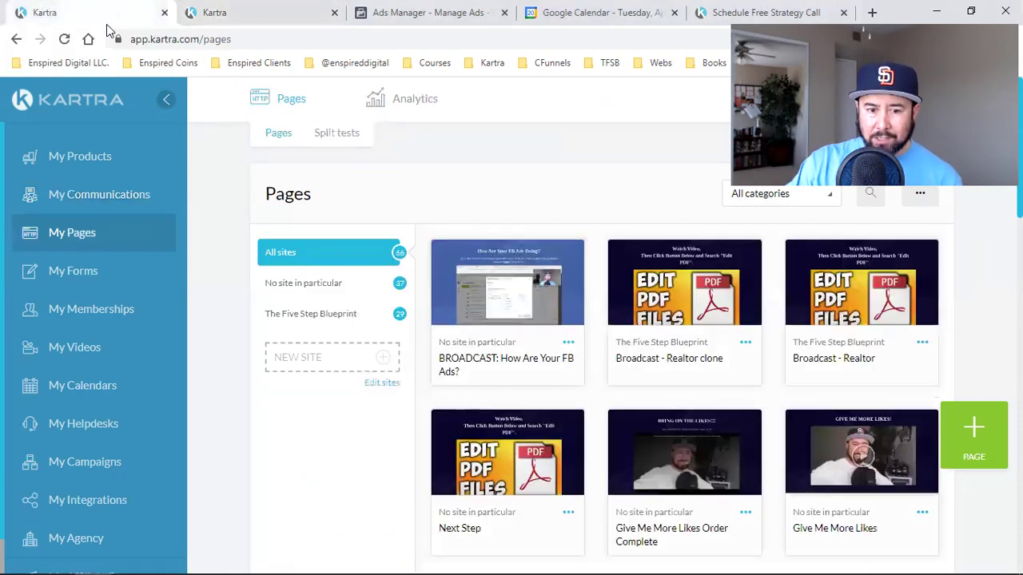
{"action": "left_click", "coordinate": [515, 282]}
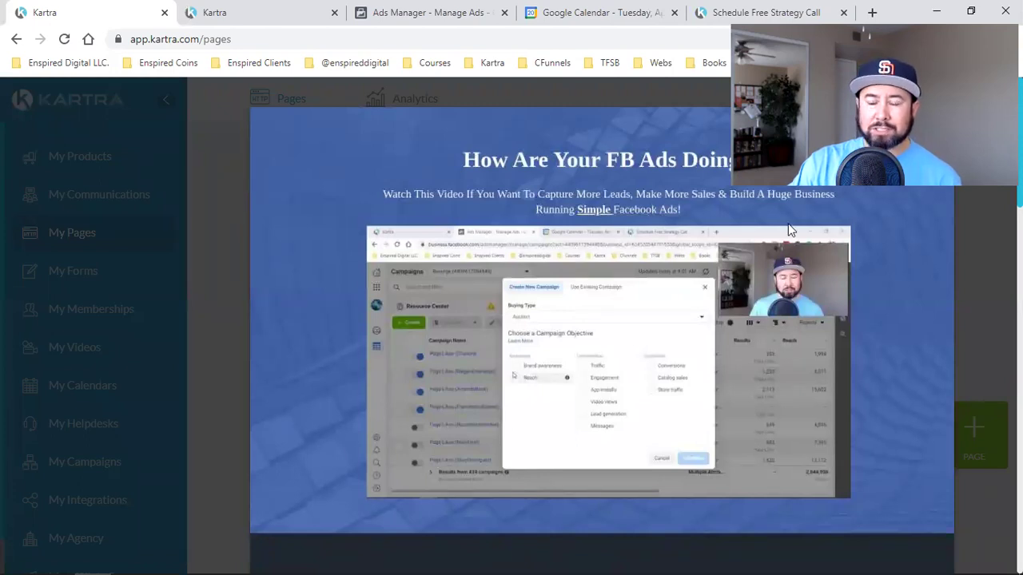
{"action": "left_click", "coordinate": [850, 79]}
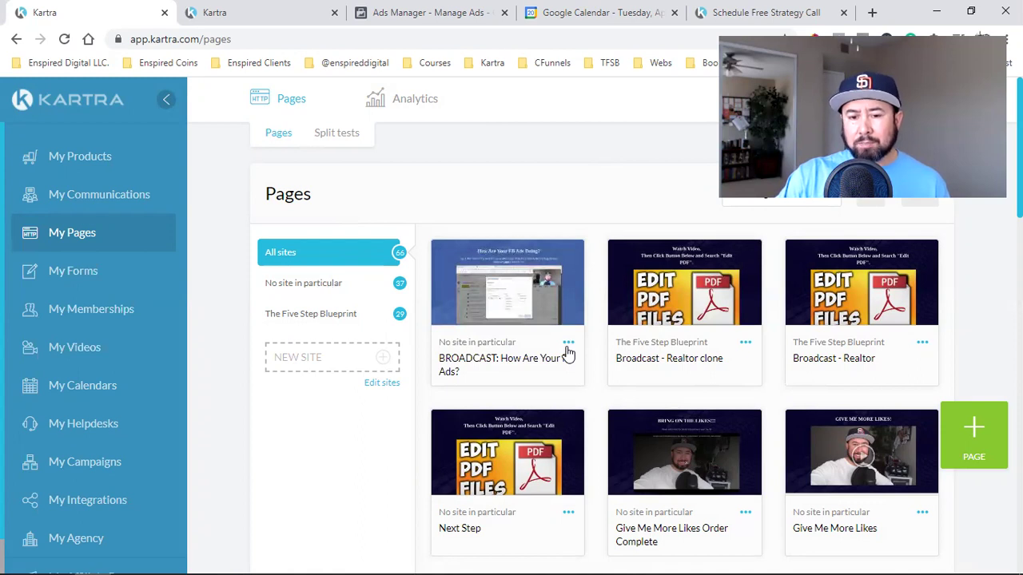
Filter the Pages list to show only the Broadcast category
{"action": "double_click", "coordinate": [473, 357]}
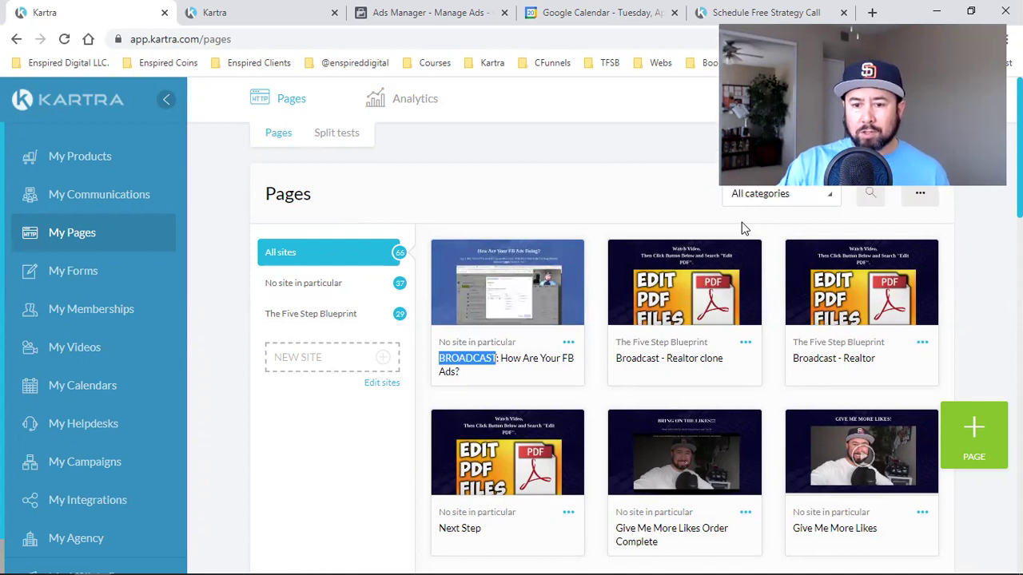
{"action": "left_click", "coordinate": [776, 192]}
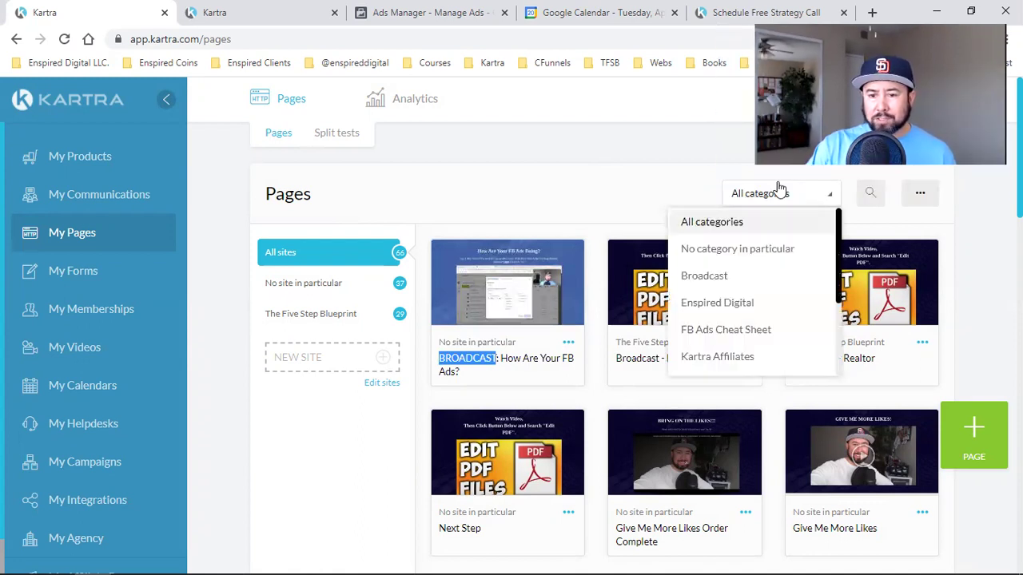
{"action": "scroll", "coordinate": [757, 292], "scroll_direction": "down", "scroll_amount": 5}
{"action": "scroll", "coordinate": [708, 438], "scroll_direction": "up", "scroll_amount": 2}
{"action": "scroll", "coordinate": [730, 306], "scroll_direction": "up", "scroll_amount": 3}
{"action": "scroll", "coordinate": [730, 324], "scroll_direction": "down", "scroll_amount": 3}
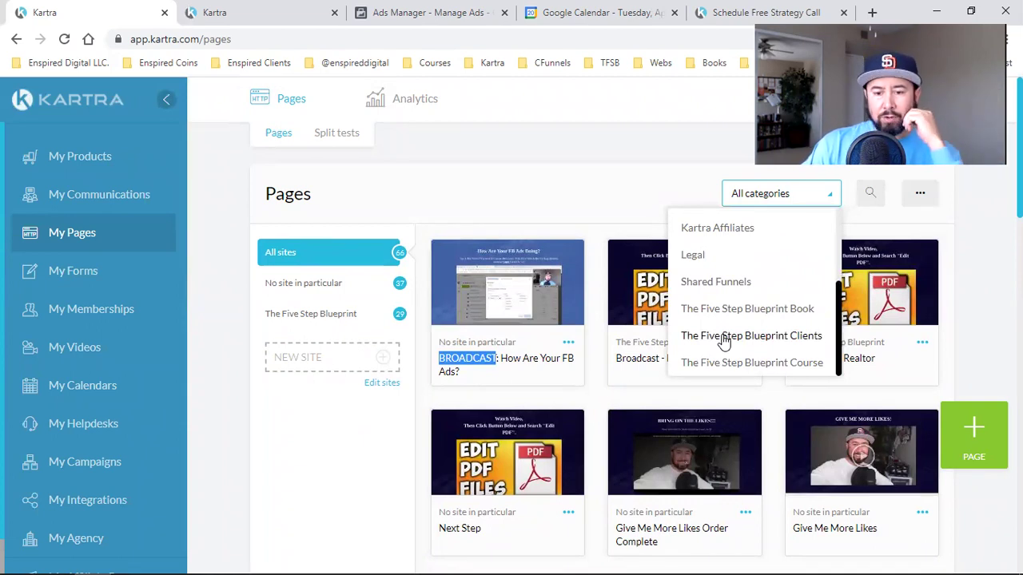
{"action": "scroll", "coordinate": [723, 339], "scroll_direction": "up", "scroll_amount": 5}
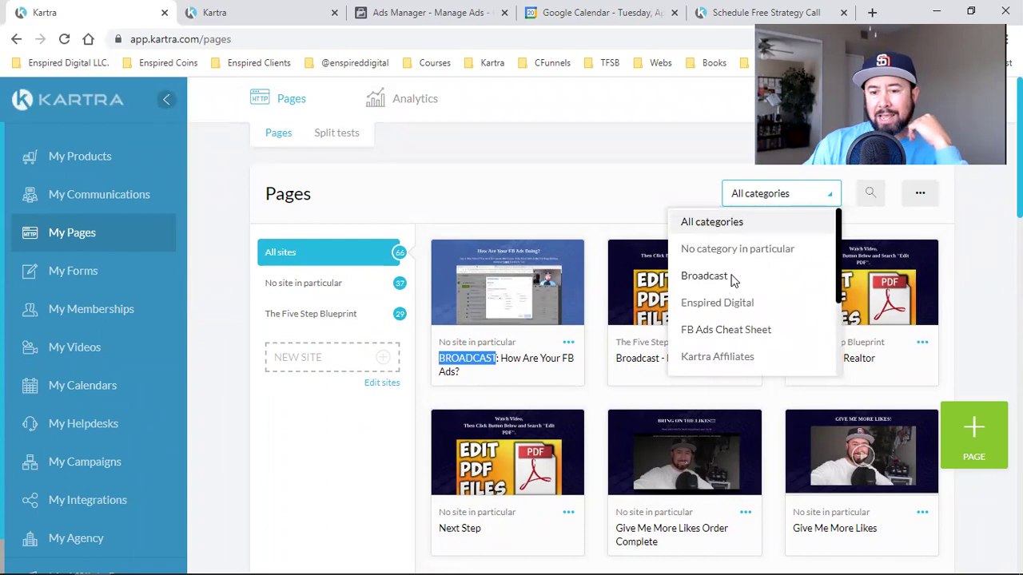
{"action": "left_click", "coordinate": [706, 276]}
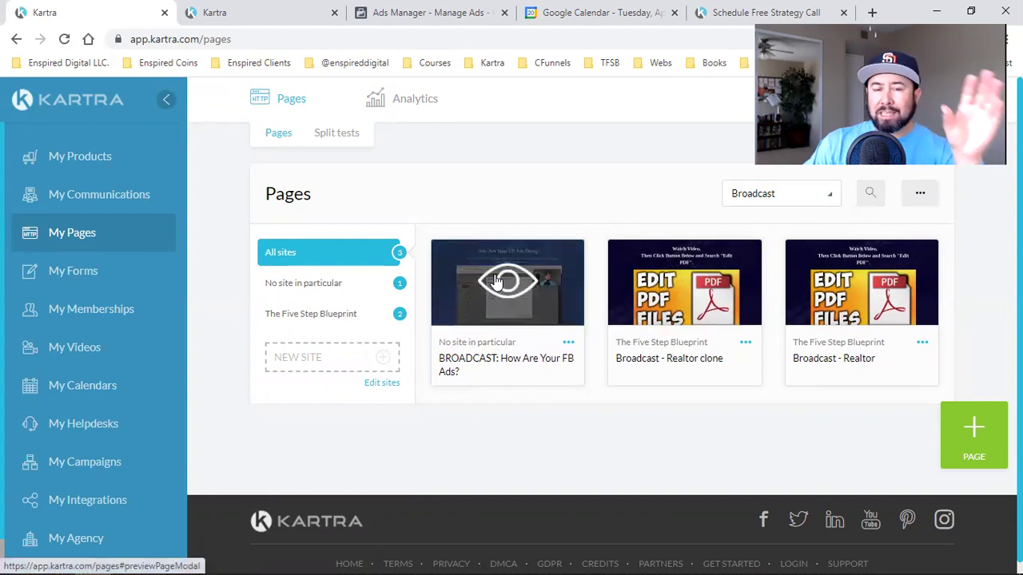
Delete the "Broadcast - Realtor clone" page from the filtered Pages list
{"action": "left_click", "coordinate": [224, 10]}
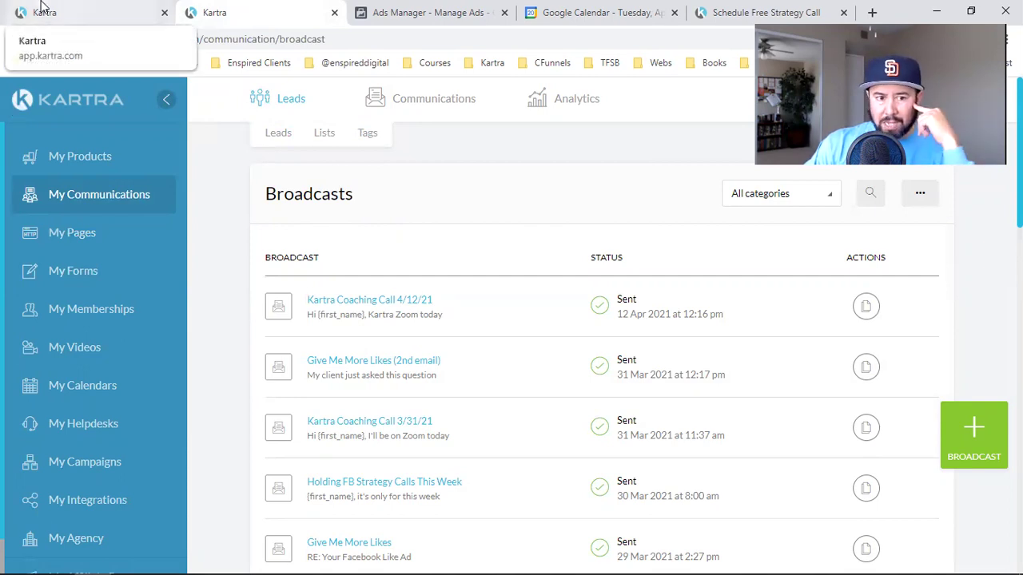
{"action": "left_click", "coordinate": [134, 7]}
{"action": "mouse_move", "coordinate": [505, 294]}
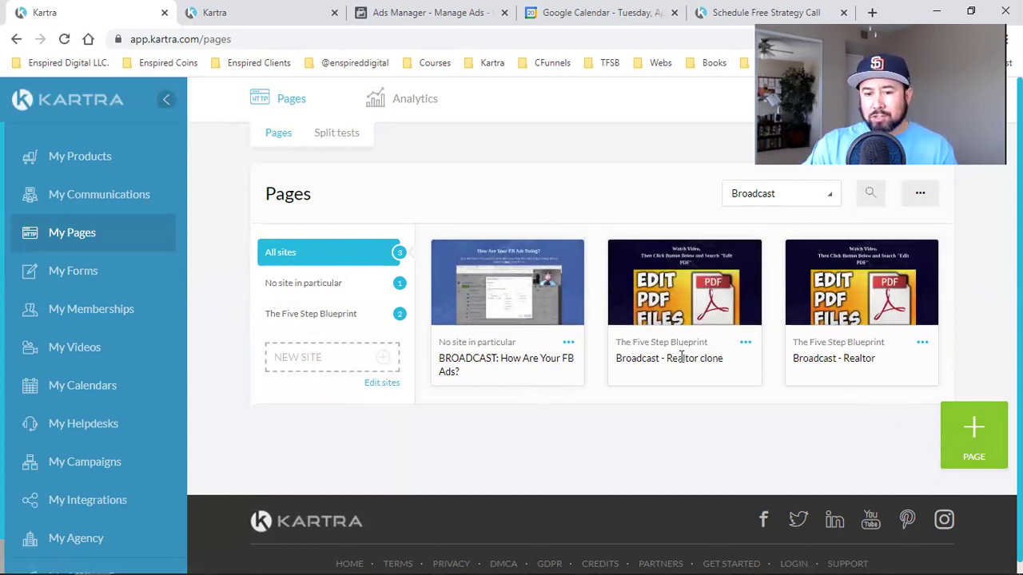
{"action": "left_click", "coordinate": [746, 343]}
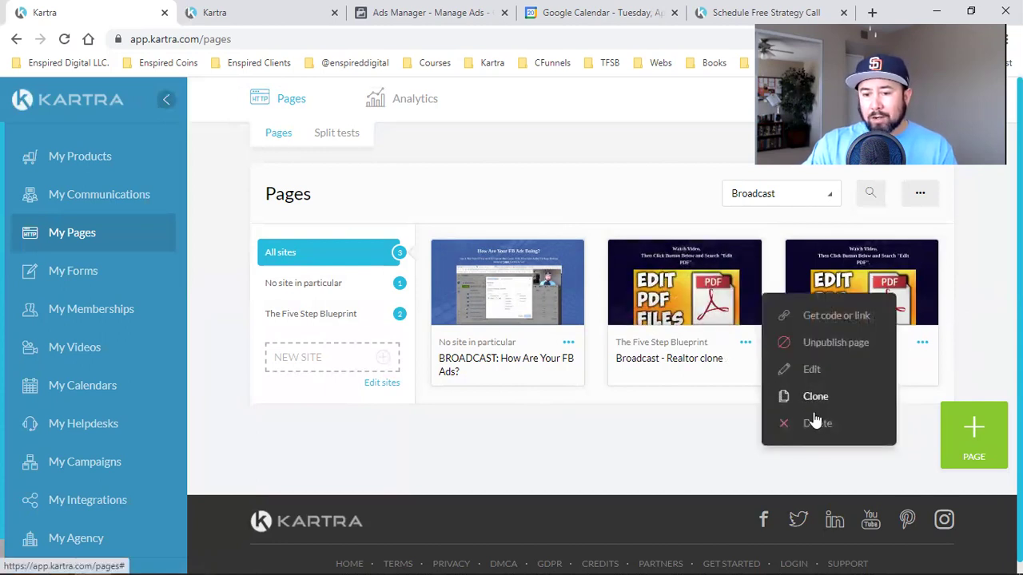
{"action": "left_click", "coordinate": [810, 430]}
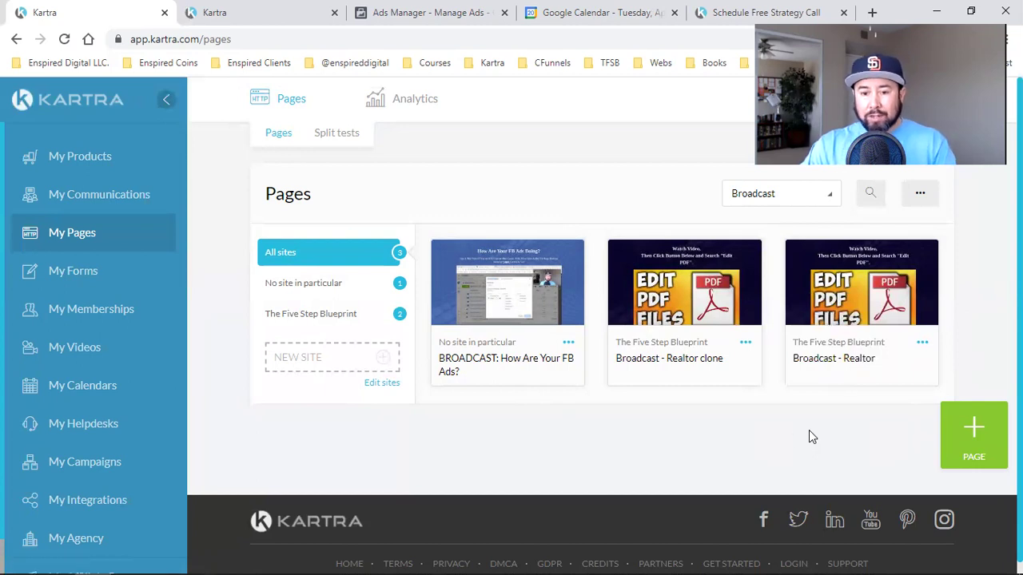
{"action": "left_click", "coordinate": [733, 136]}
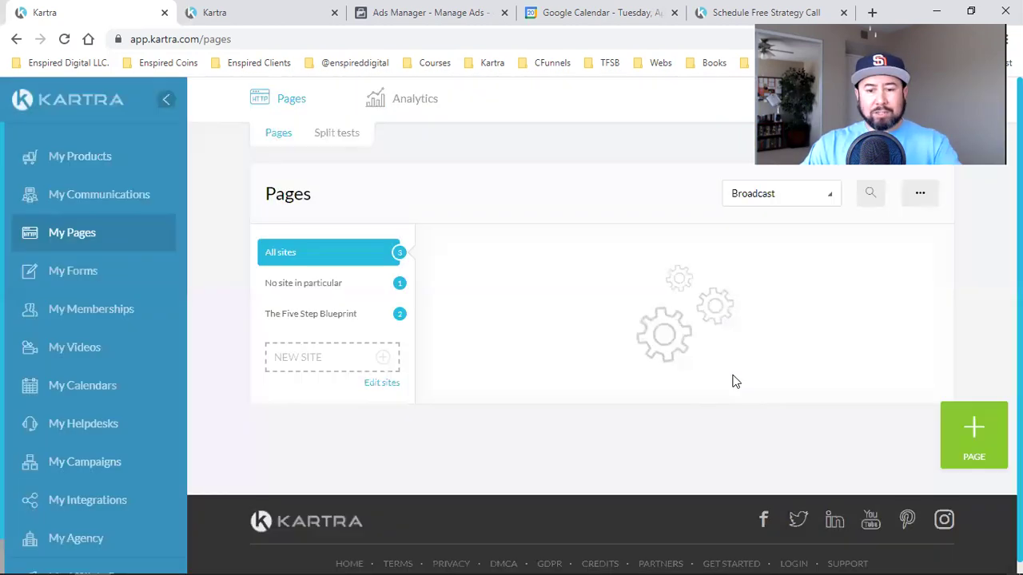
{"action": "left_click", "coordinate": [743, 347]}
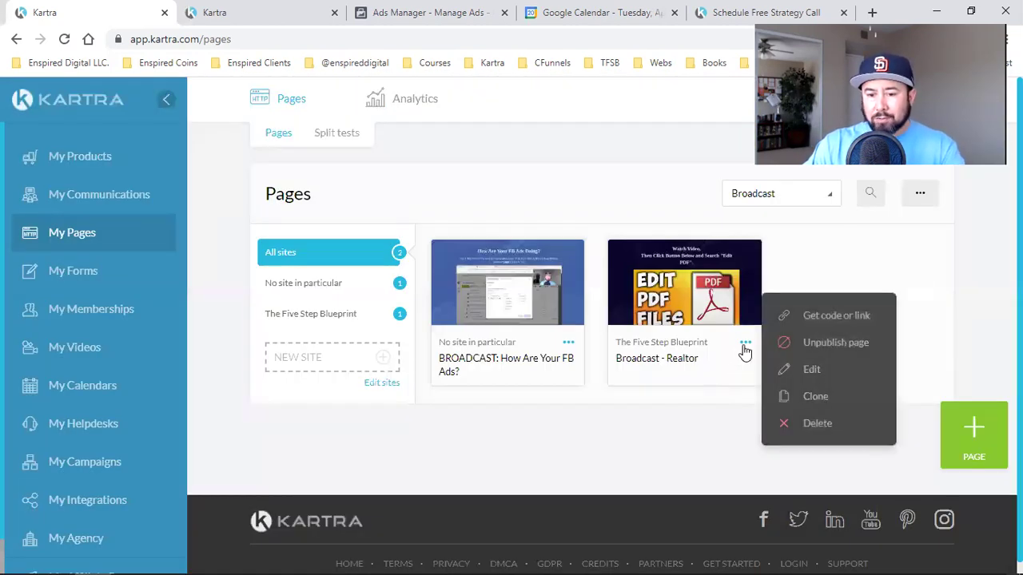
{"action": "left_click", "coordinate": [491, 455]}
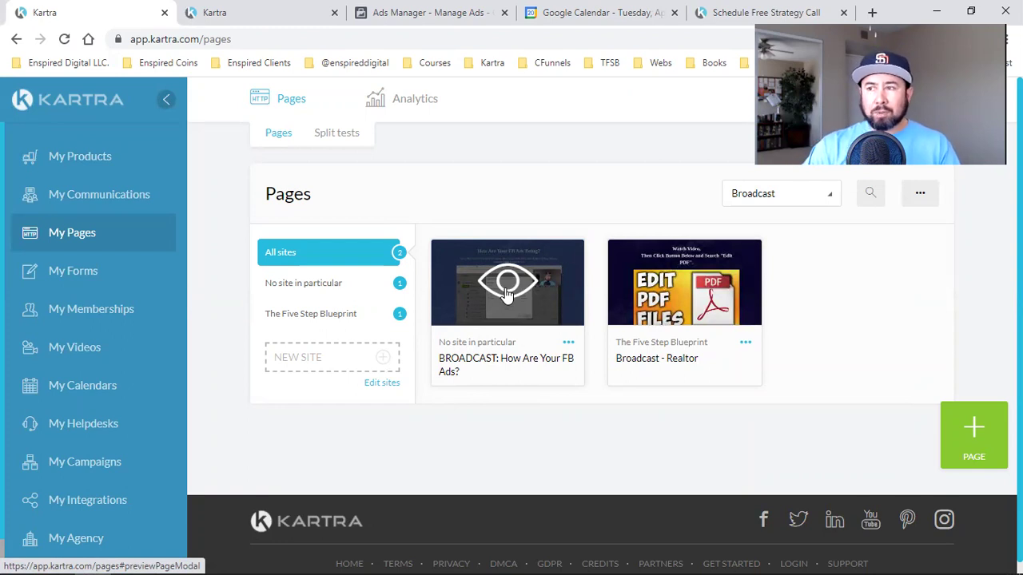
Show the Broadcasts list in the Communications section
{"action": "left_click", "coordinate": [315, 14]}
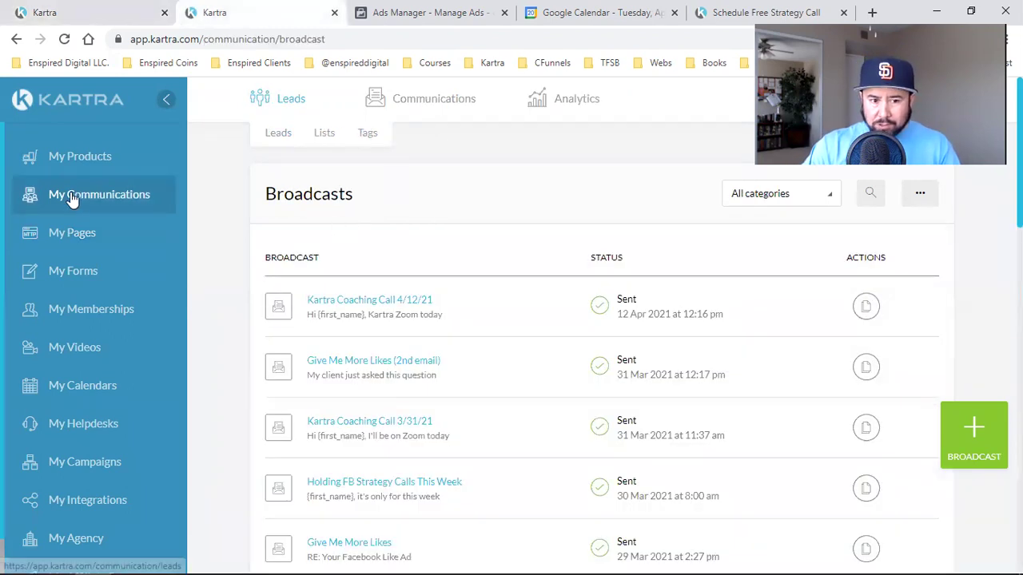
{"action": "mouse_move", "coordinate": [441, 98]}
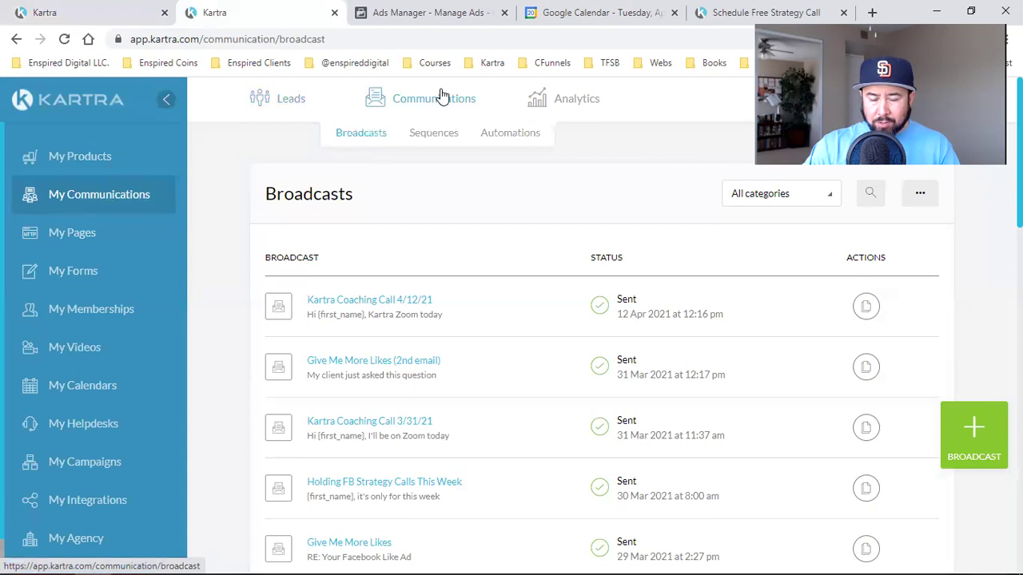
{"action": "left_click", "coordinate": [372, 132]}
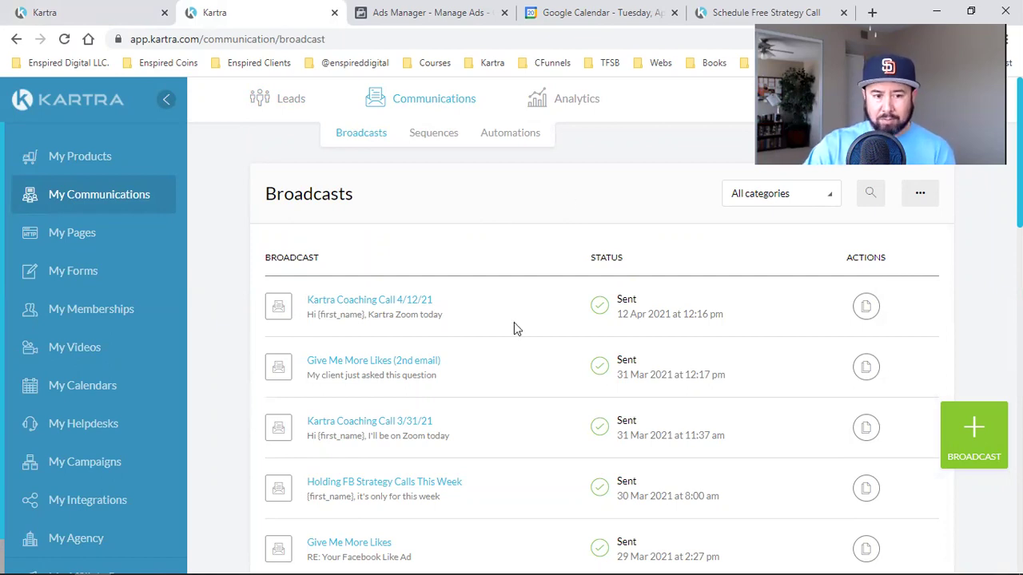
Open the live Schedule Free Strategy Call page, reload it, and briefly play and pause its video
{"action": "left_click", "coordinate": [58, 12]}
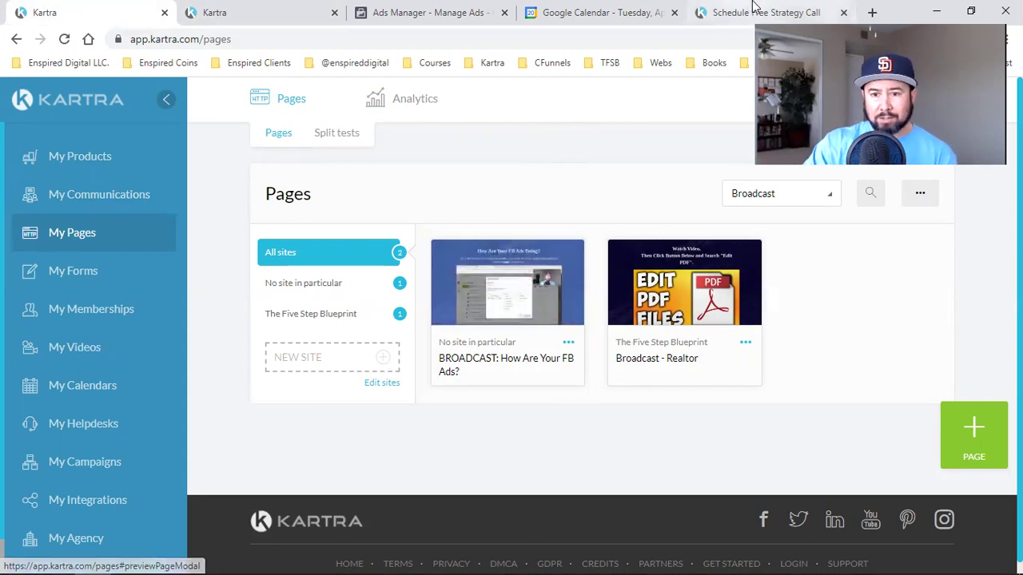
{"action": "key", "text": "ctrl+5"}
{"action": "left_click", "coordinate": [66, 40]}
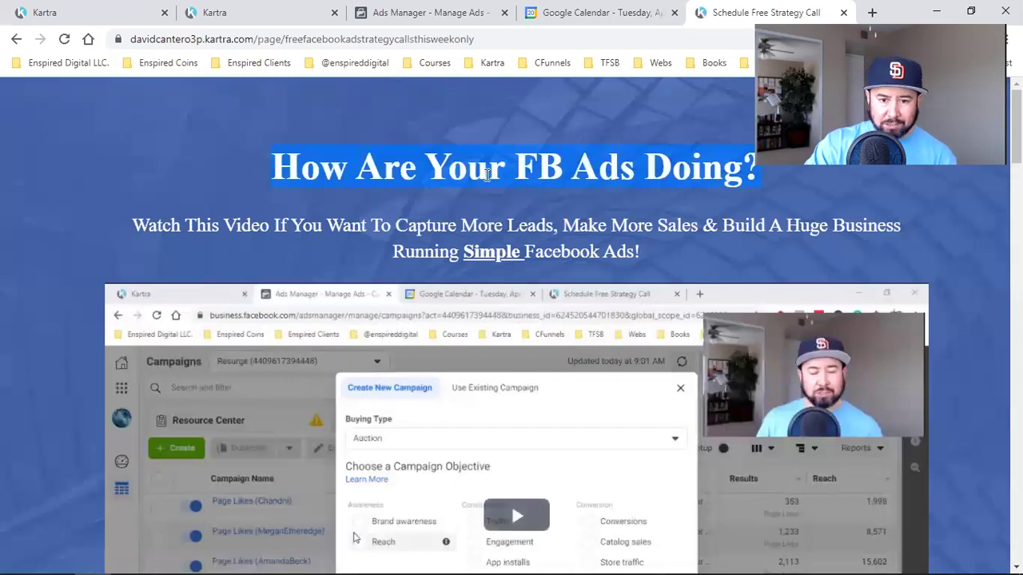
{"action": "triple_click", "coordinate": [594, 251]}
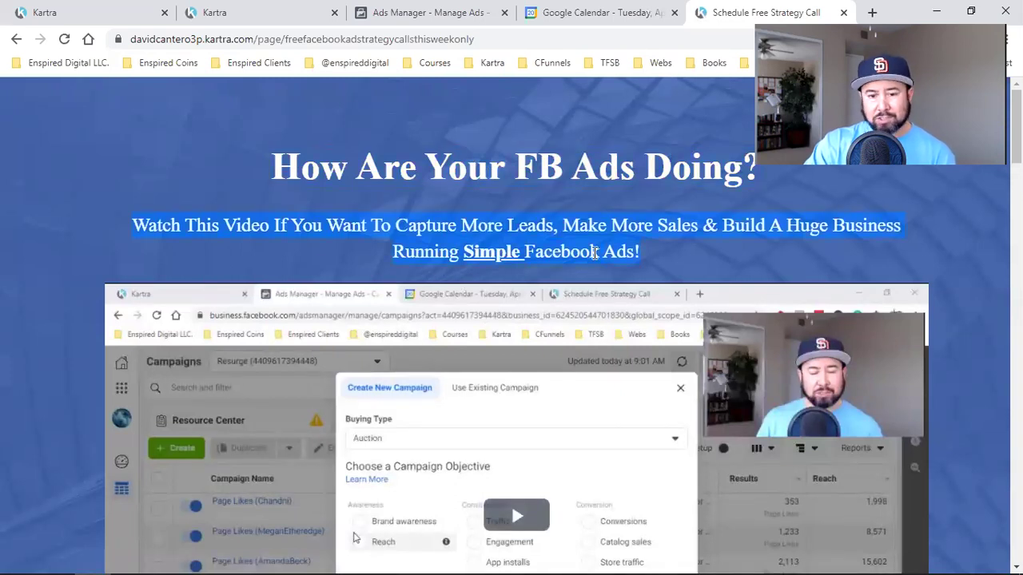
{"action": "scroll", "coordinate": [575, 303], "scroll_direction": "down", "scroll_amount": 2}
{"action": "left_click", "coordinate": [496, 407]}
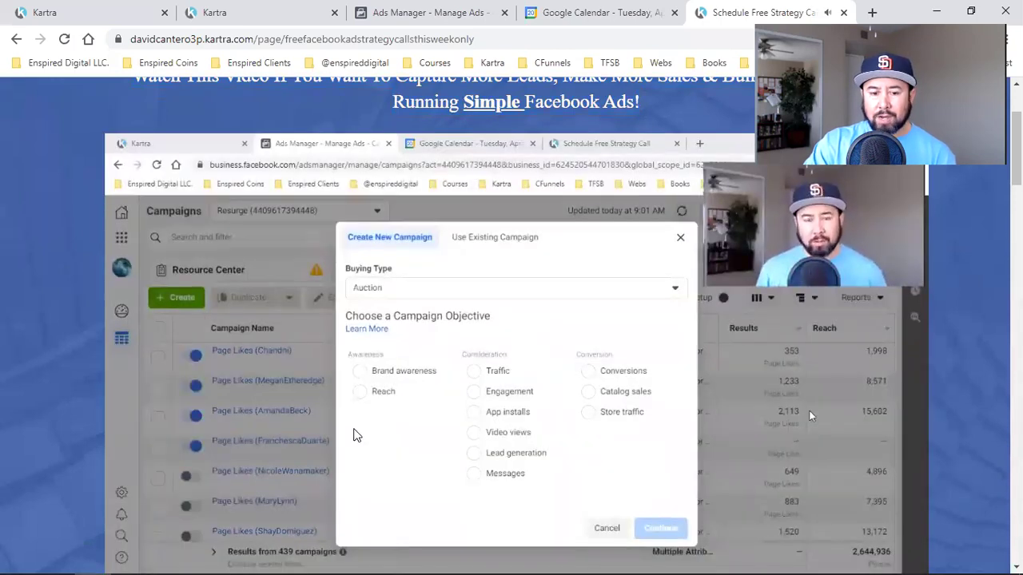
{"action": "scroll", "coordinate": [352, 436], "scroll_direction": "down", "scroll_amount": 2}
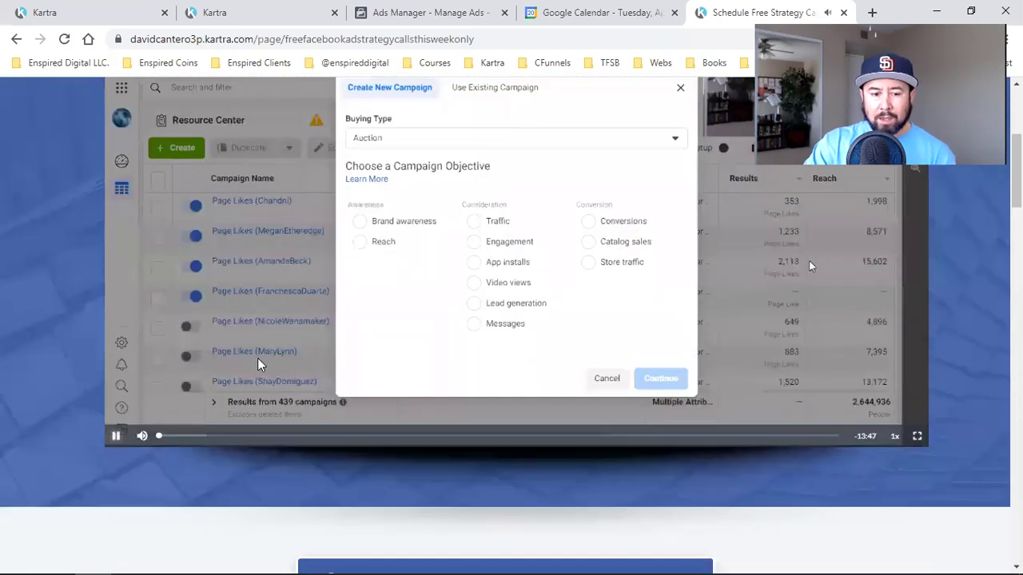
{"action": "left_click", "coordinate": [116, 436]}
Examine the landing page's scheduling buttons, client testimonials, trainer bio and footer, and return to its video
{"action": "scroll", "coordinate": [386, 366], "scroll_direction": "down", "scroll_amount": 3}
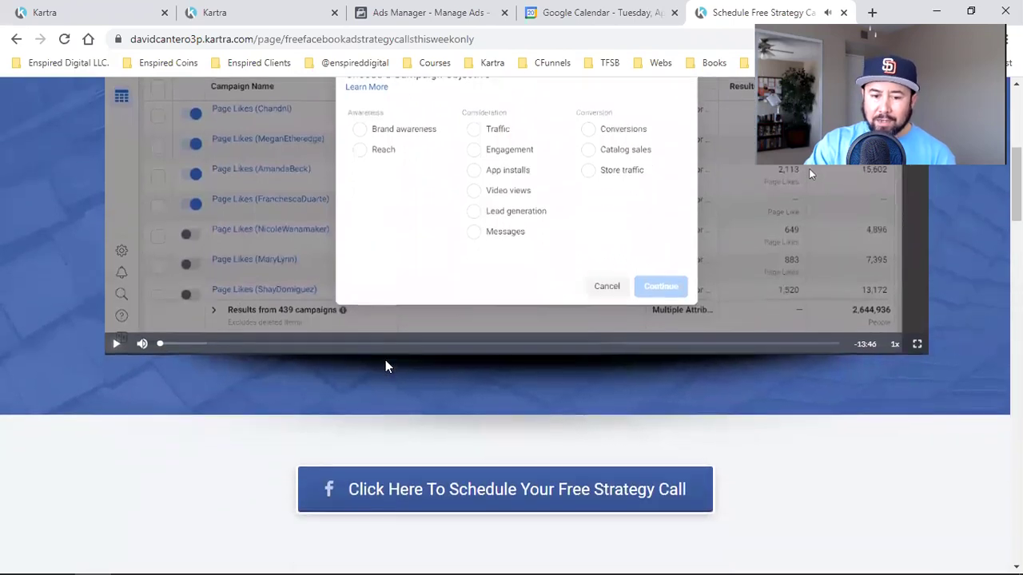
{"action": "scroll", "coordinate": [445, 365], "scroll_direction": "down", "scroll_amount": 8}
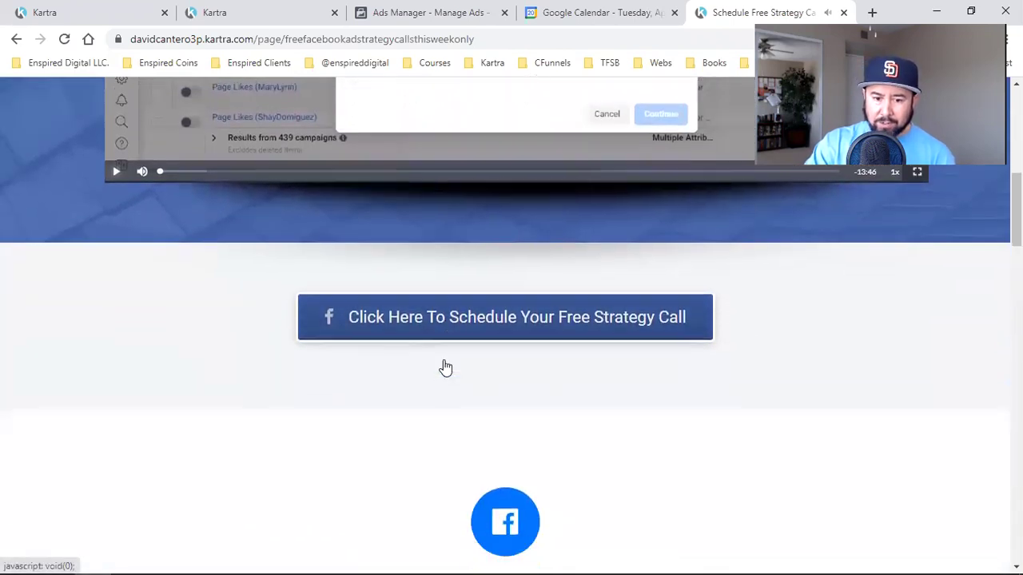
{"action": "scroll", "coordinate": [518, 295], "scroll_direction": "down", "scroll_amount": 10}
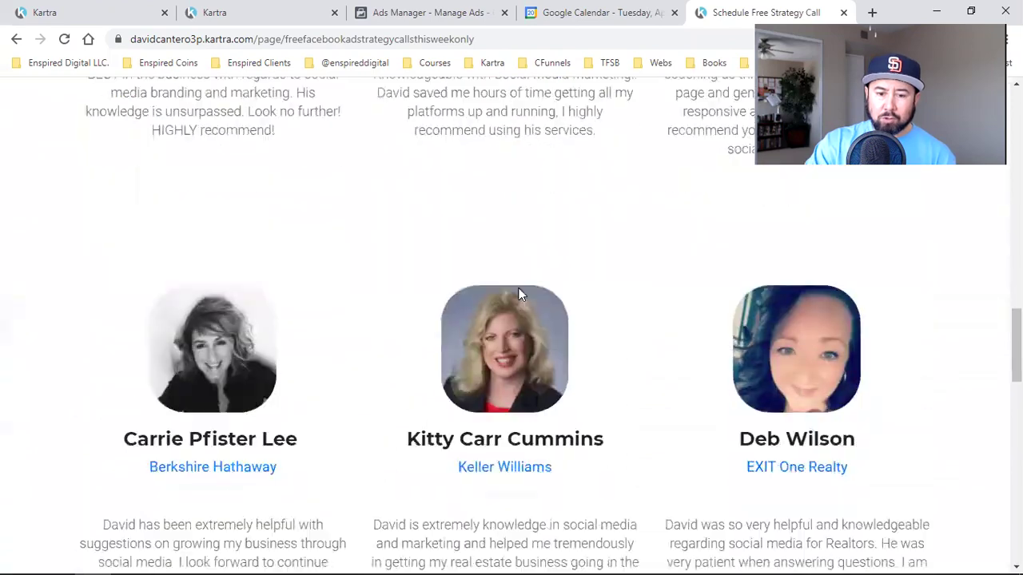
{"action": "scroll", "coordinate": [518, 295], "scroll_direction": "down", "scroll_amount": 3}
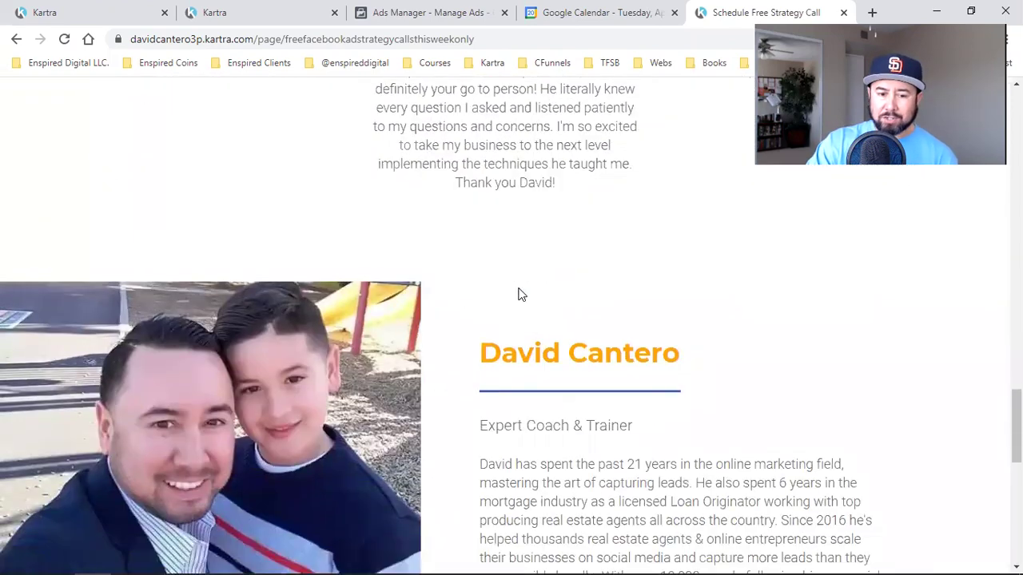
{"action": "scroll", "coordinate": [518, 295], "scroll_direction": "down", "scroll_amount": 5}
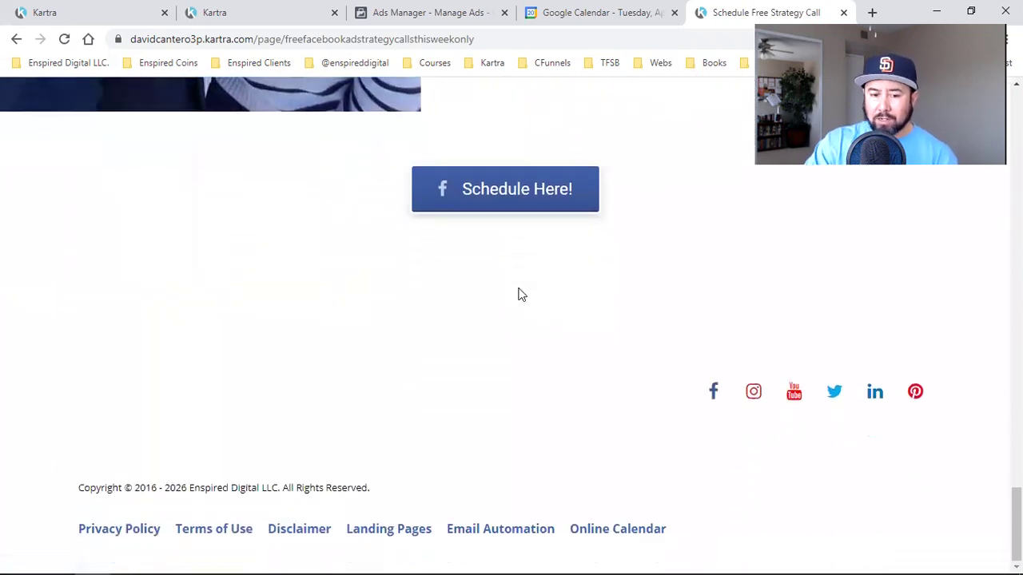
{"action": "scroll", "coordinate": [518, 295], "scroll_direction": "up", "scroll_amount": 8}
{"action": "scroll", "coordinate": [518, 295], "scroll_direction": "up", "scroll_amount": 10}
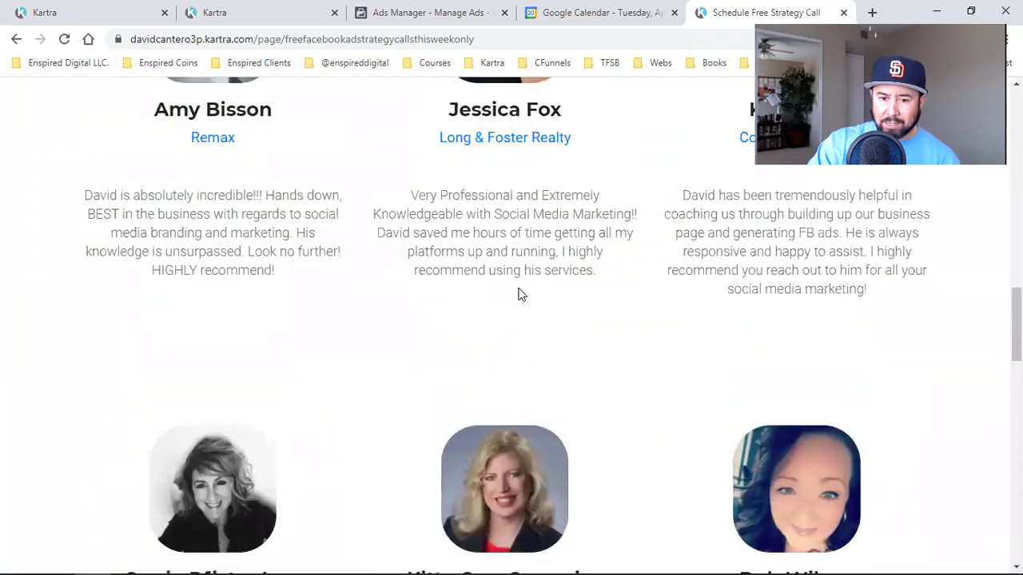
{"action": "scroll", "coordinate": [518, 295], "scroll_direction": "up", "scroll_amount": 1}
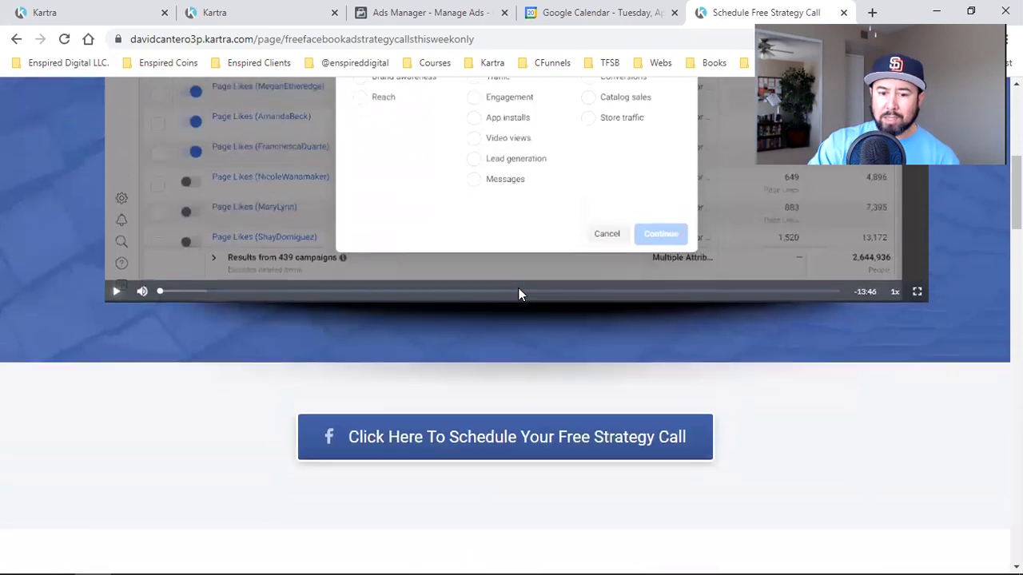
{"action": "scroll", "coordinate": [518, 292], "scroll_direction": "down", "scroll_amount": 1}
{"action": "scroll", "coordinate": [526, 375], "scroll_direction": "up", "scroll_amount": 6}
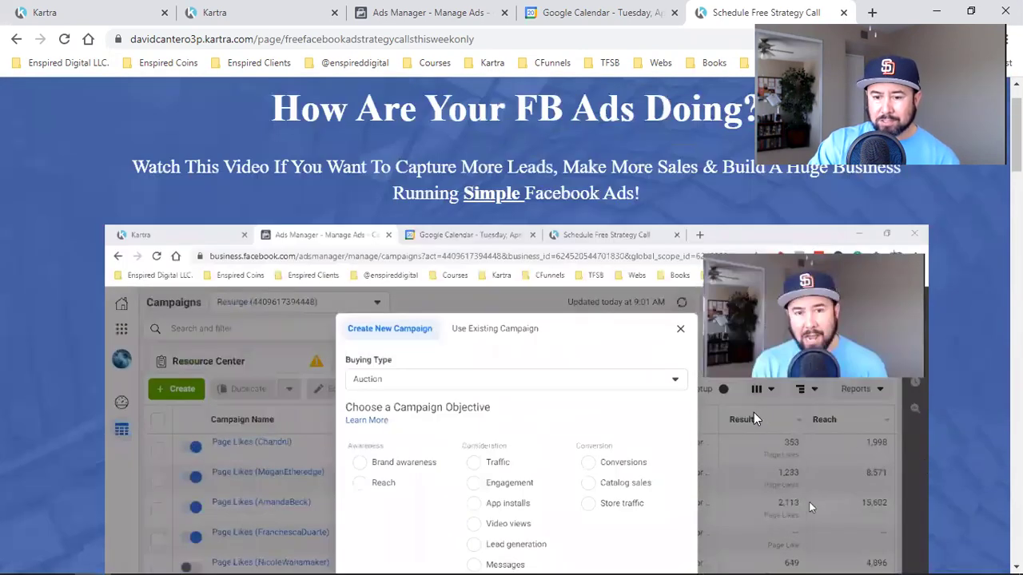
{"action": "scroll", "coordinate": [923, 468], "scroll_direction": "down", "scroll_amount": 3}
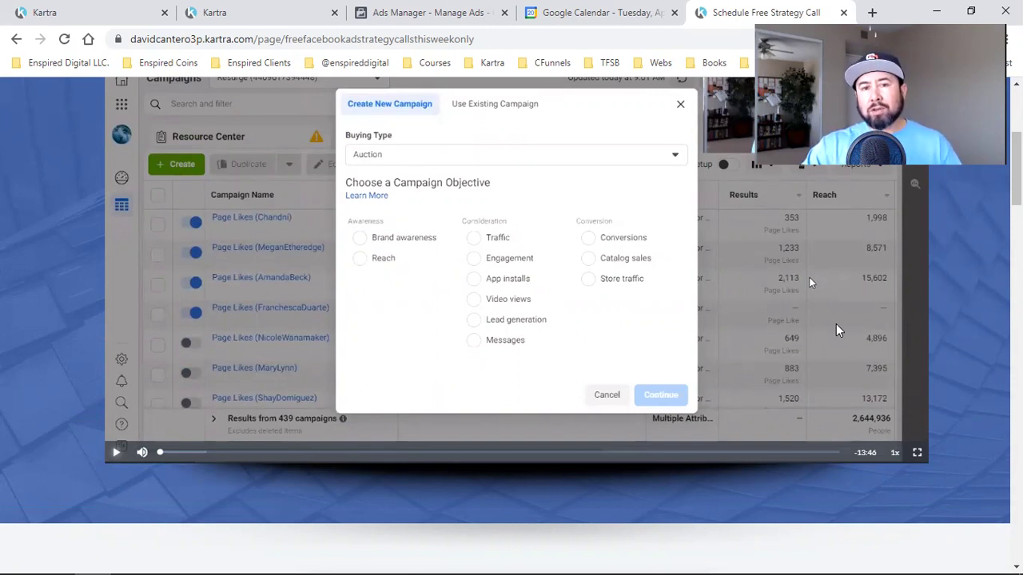
Switch from the live landing page back to the Kartra Broadcasts list
{"action": "left_click", "coordinate": [126, 10]}
{"action": "left_click", "coordinate": [211, 10]}
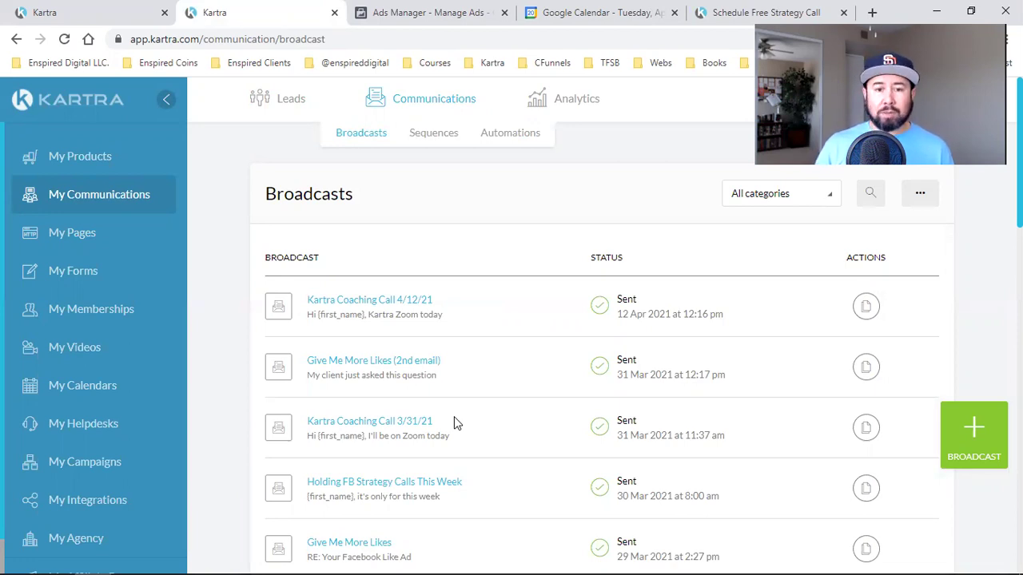
Show the Kartra pages in the Broadcast category, and review the headline and video of the live Schedule Free Strategy Call page
{"action": "left_click", "coordinate": [102, 6]}
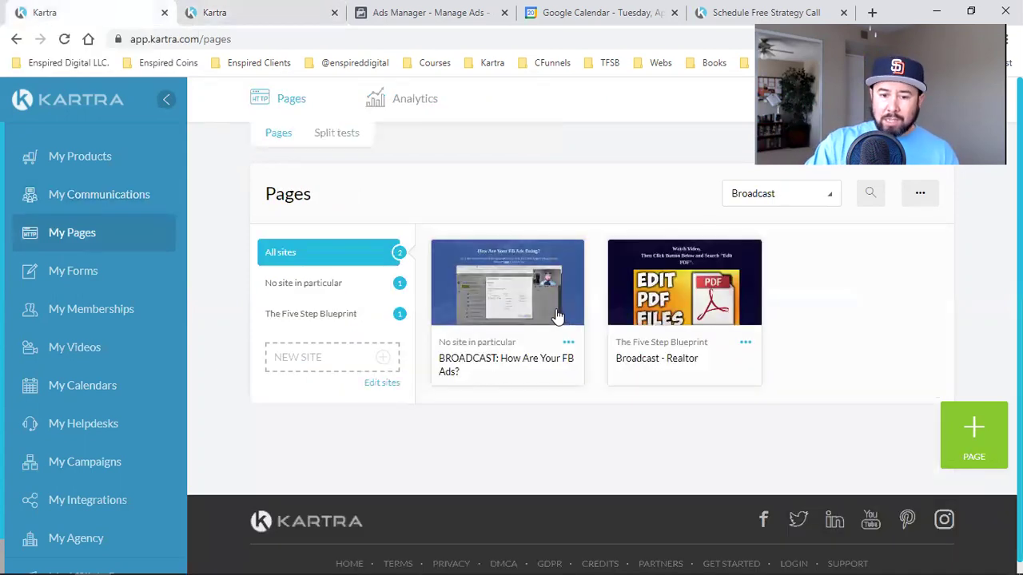
{"action": "left_click", "coordinate": [743, 12]}
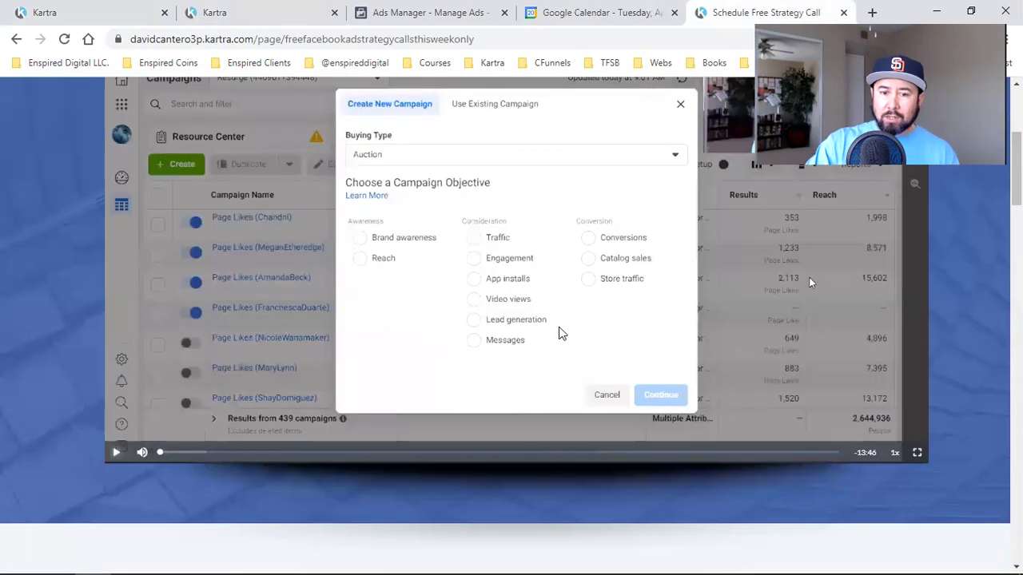
{"action": "scroll", "coordinate": [543, 347], "scroll_direction": "up", "scroll_amount": 2}
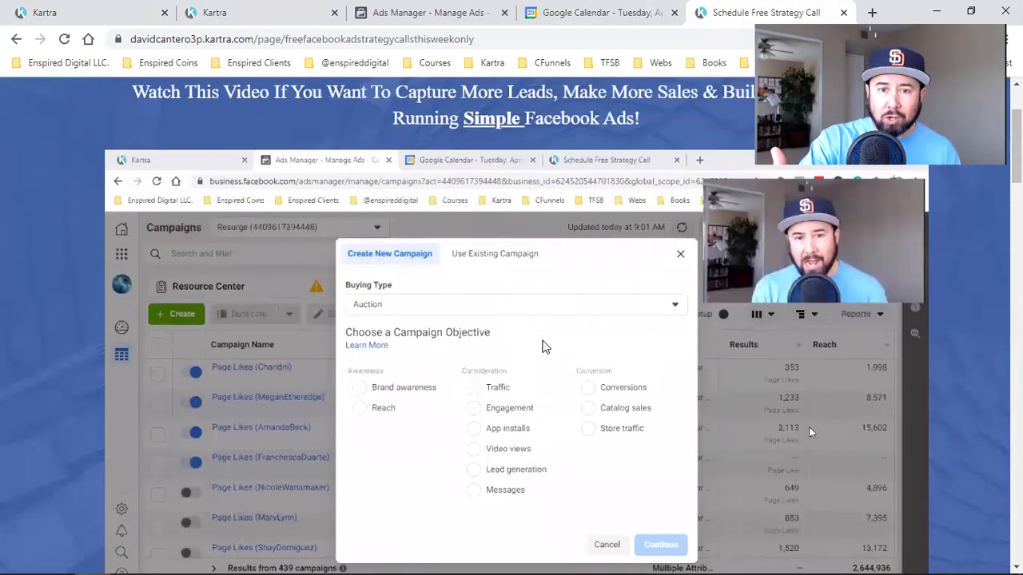
{"action": "scroll", "coordinate": [542, 347], "scroll_direction": "up", "scroll_amount": 2}
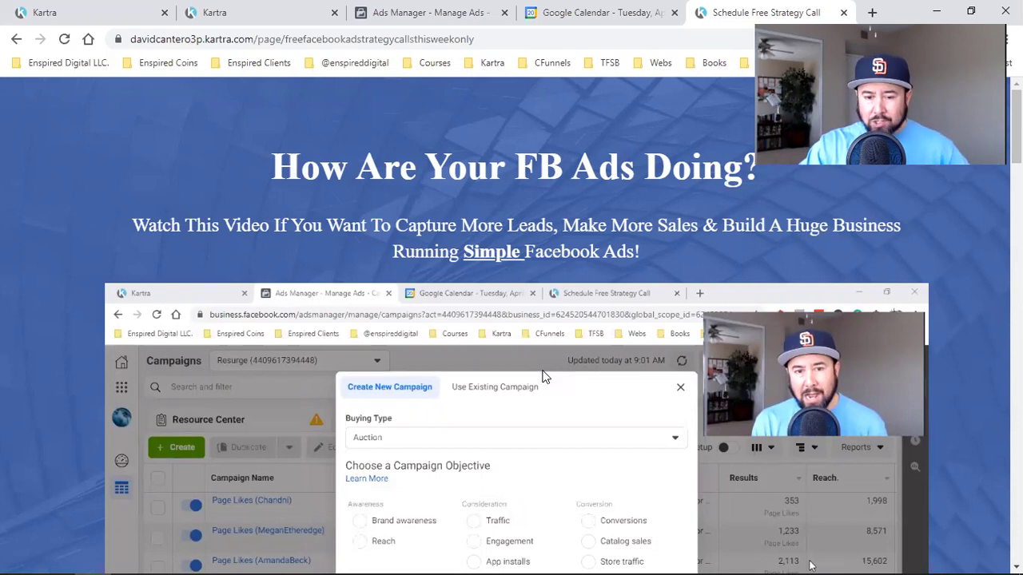
{"action": "scroll", "coordinate": [542, 375], "scroll_direction": "down", "scroll_amount": 2}
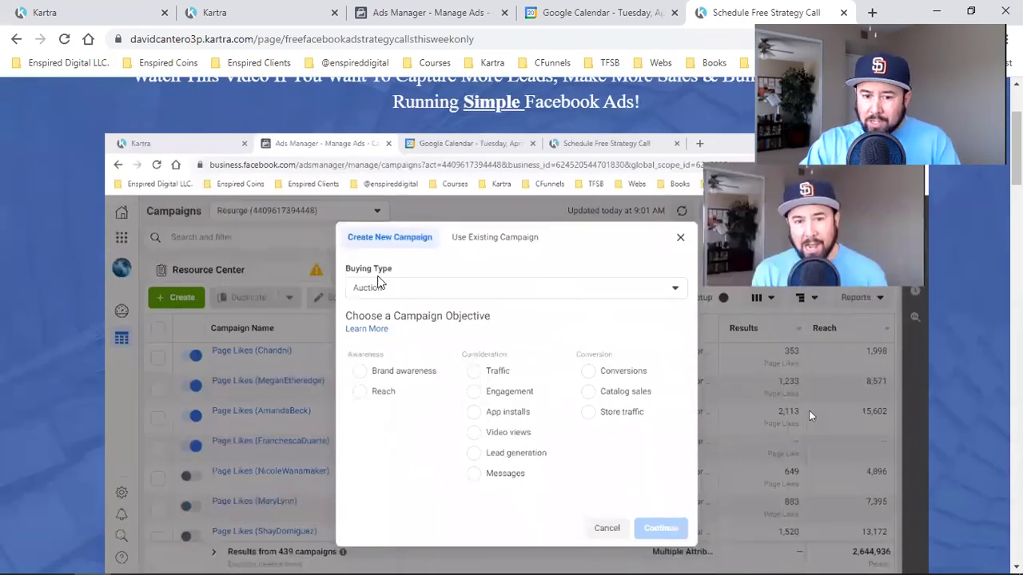
{"action": "scroll", "coordinate": [536, 344], "scroll_direction": "up", "scroll_amount": 2}
{"action": "scroll", "coordinate": [529, 346], "scroll_direction": "down", "scroll_amount": 1}
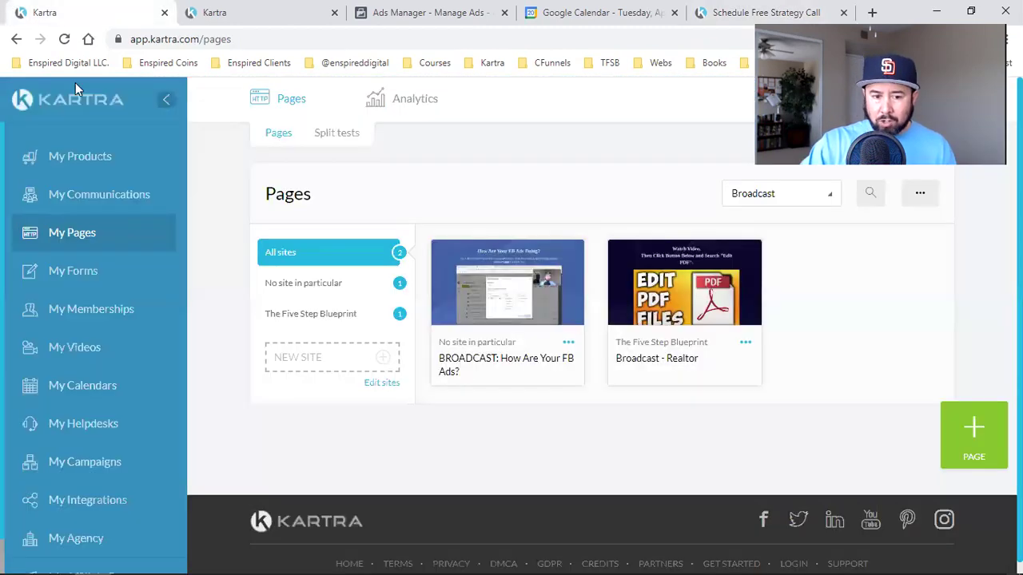
Revisit the Kartra Pages list and return to the live strategy call page to look over its video and headline
{"action": "left_click", "coordinate": [48, 12]}
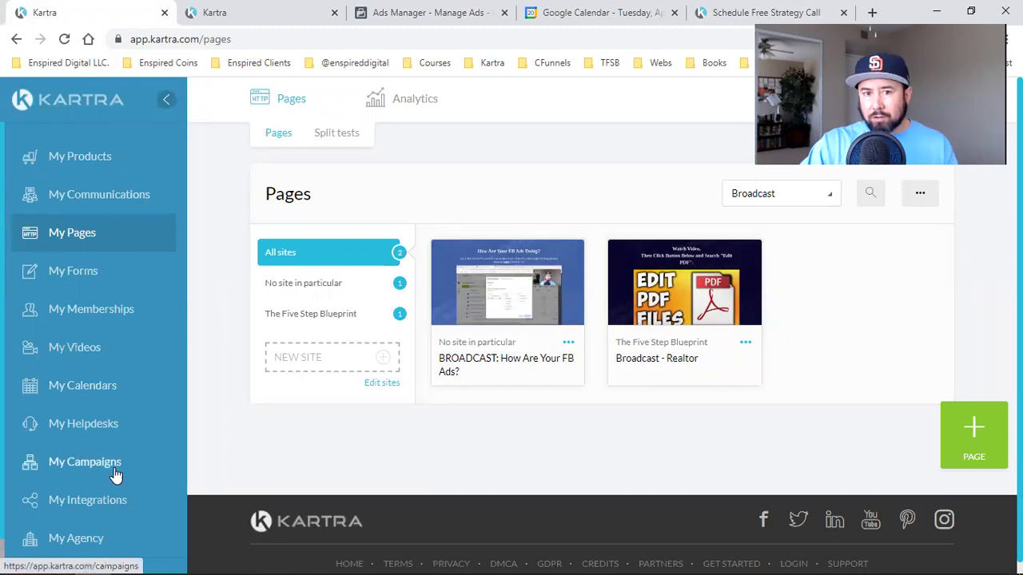
{"action": "left_click", "coordinate": [728, 10]}
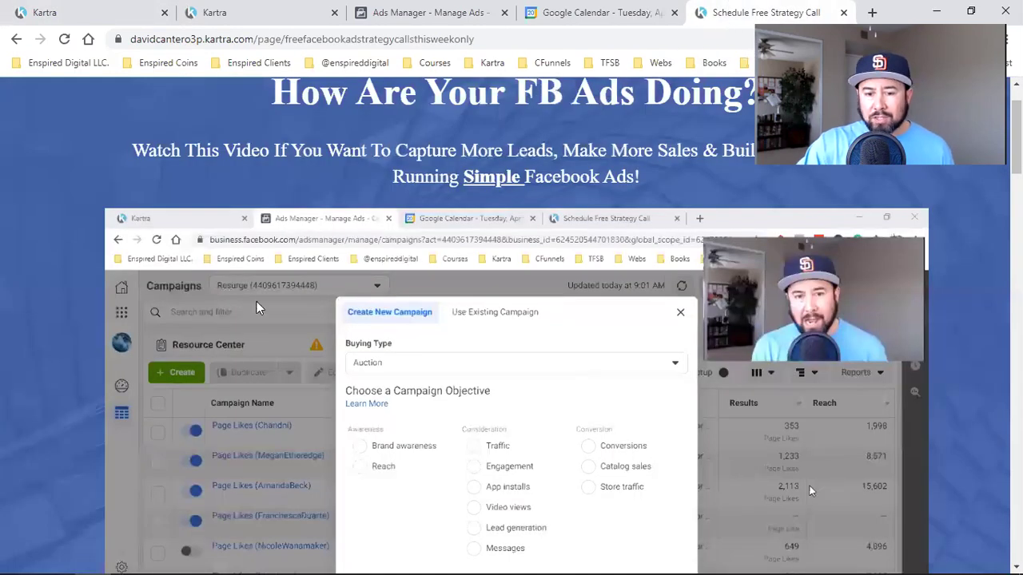
{"action": "scroll", "coordinate": [489, 278], "scroll_direction": "up", "scroll_amount": 1}
{"action": "scroll", "coordinate": [489, 279], "scroll_direction": "down", "scroll_amount": 3}
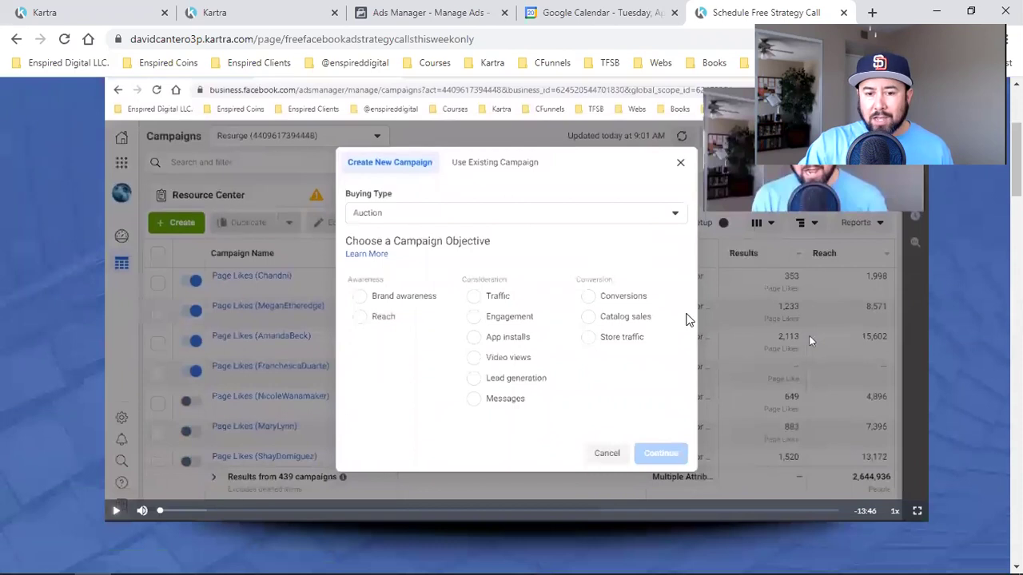
{"action": "scroll", "coordinate": [651, 313], "scroll_direction": "up", "scroll_amount": 1}
{"action": "scroll", "coordinate": [495, 311], "scroll_direction": "down", "scroll_amount": 1}
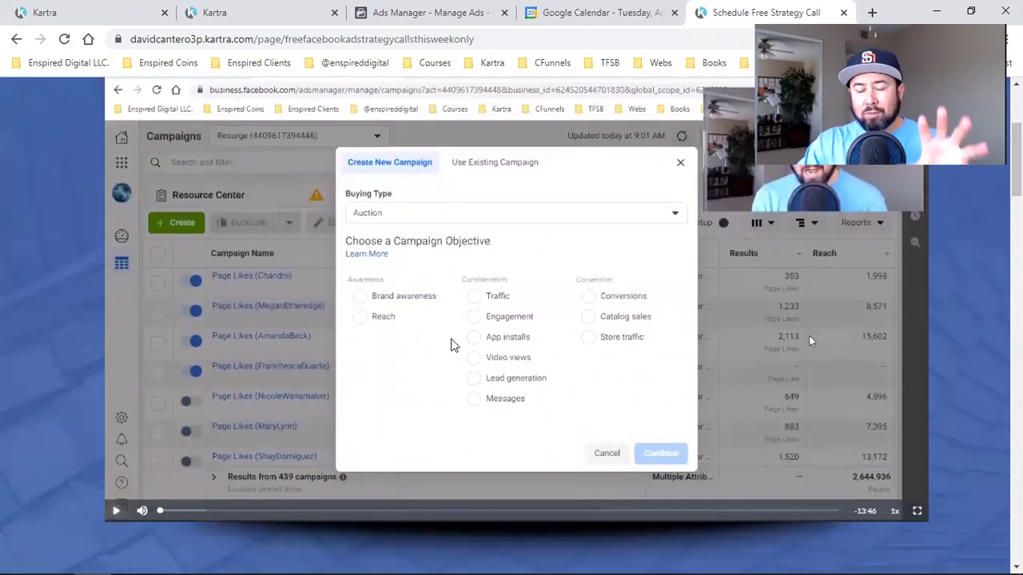
{"action": "scroll", "coordinate": [450, 344], "scroll_direction": "up", "scroll_amount": 3}
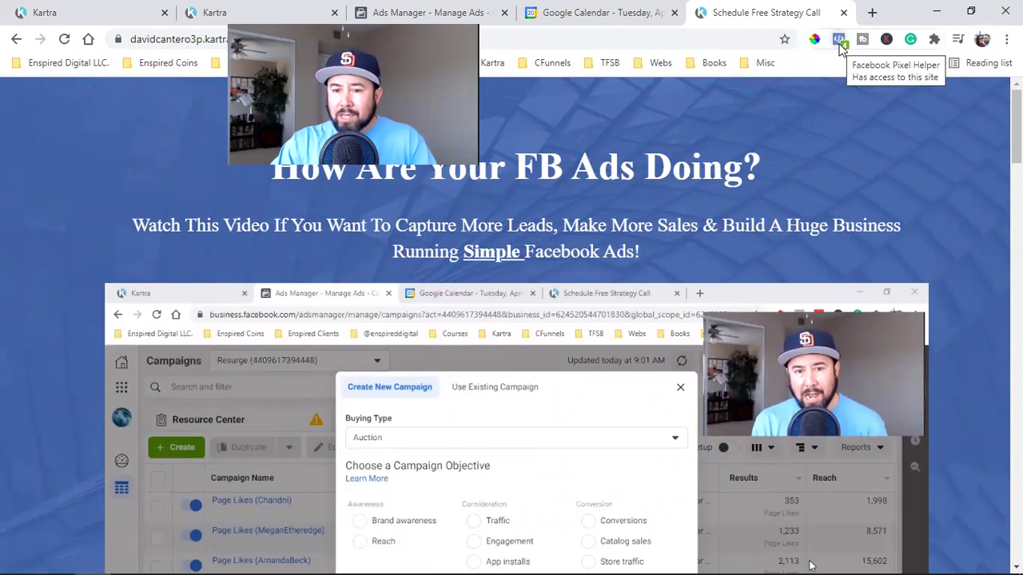
Inspect the Facebook pixels installed on the landing page with Facebook Pixel Helper, and close it
{"action": "left_click", "coordinate": [840, 40]}
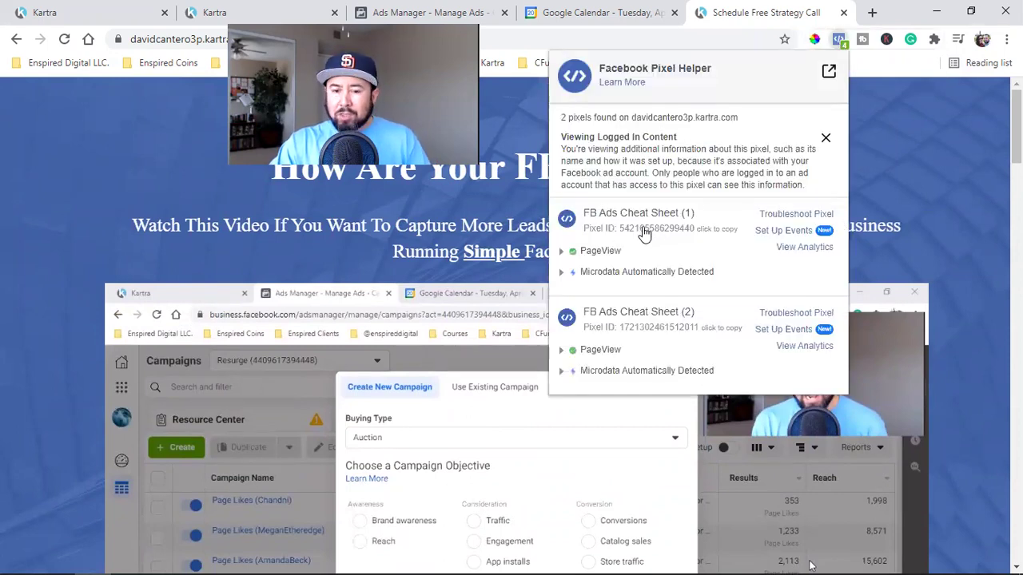
{"action": "left_click", "coordinate": [981, 169]}
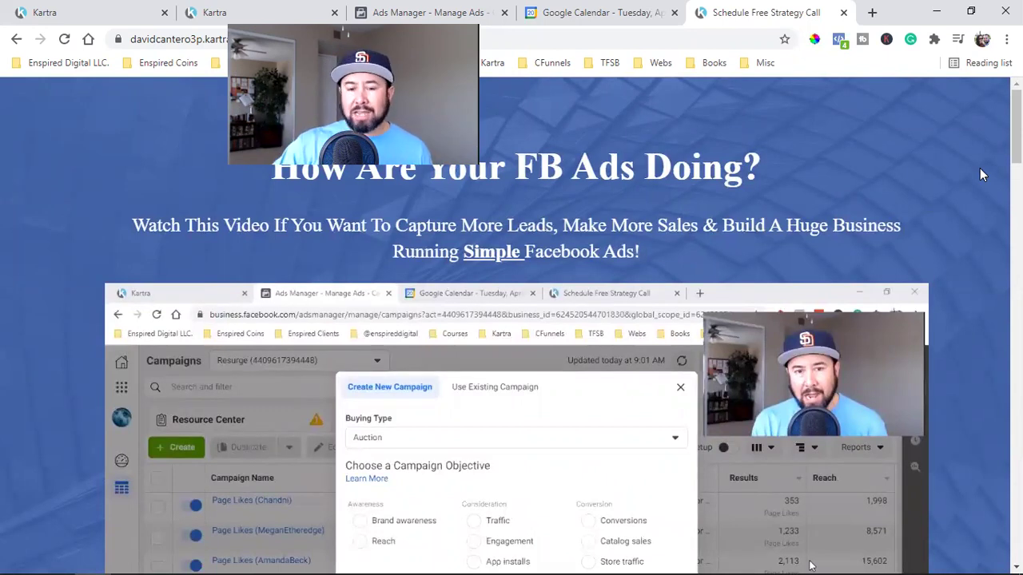
{"action": "left_click", "coordinate": [836, 41]}
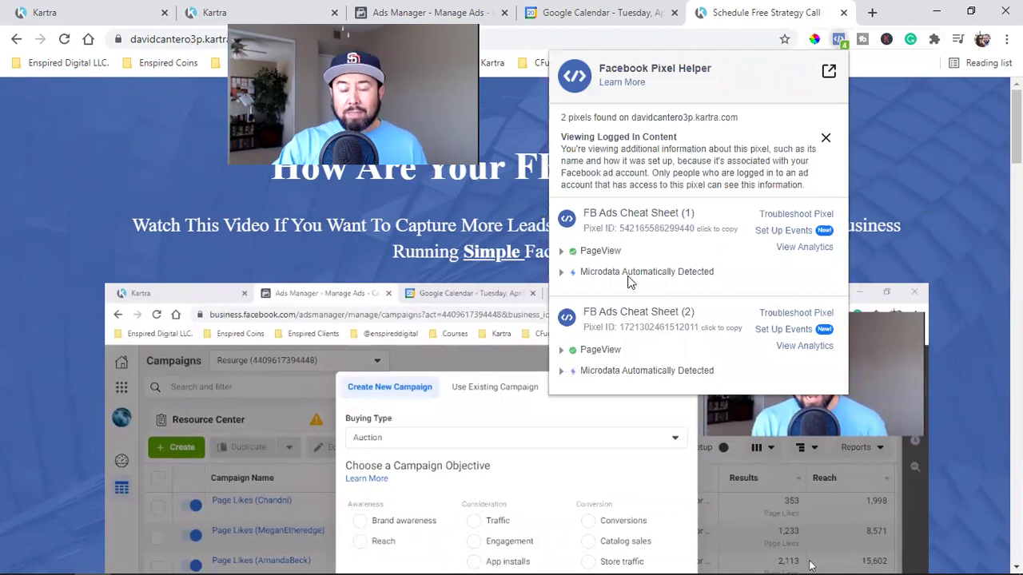
{"action": "key", "text": "Escape"}
Examine how the landing page's video leads into the "Click Here To Schedule Your Free Strategy Call" button below it
{"action": "scroll", "coordinate": [626, 371], "scroll_direction": "down", "scroll_amount": 2}
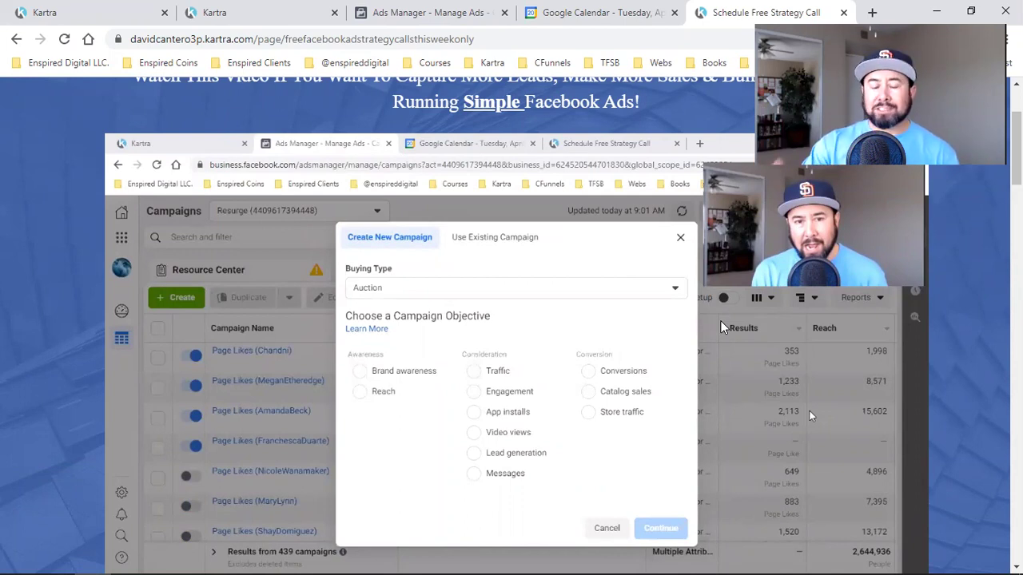
{"action": "scroll", "coordinate": [720, 321], "scroll_direction": "down", "scroll_amount": 5}
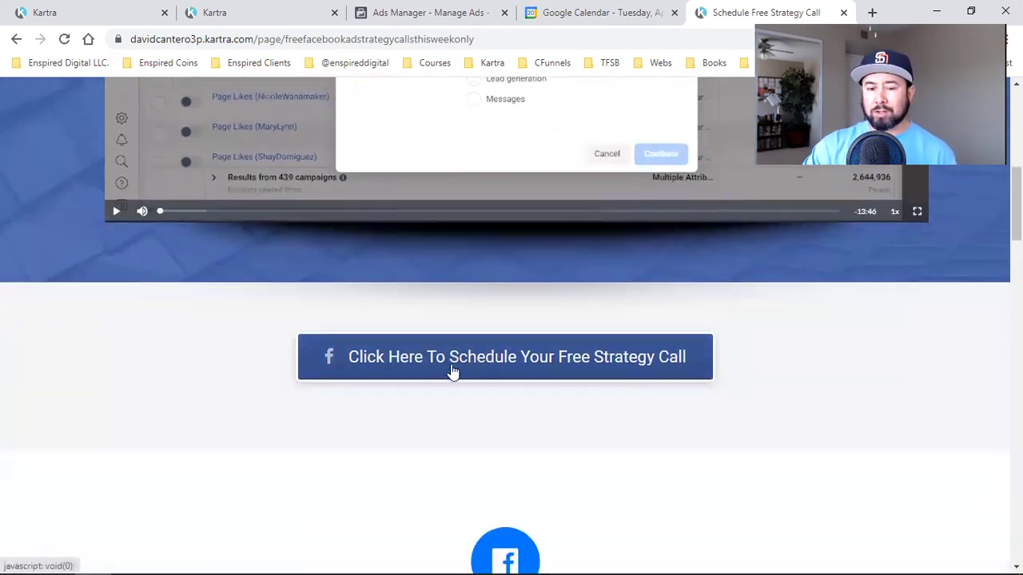
{"action": "scroll", "coordinate": [445, 272], "scroll_direction": "down", "scroll_amount": 1}
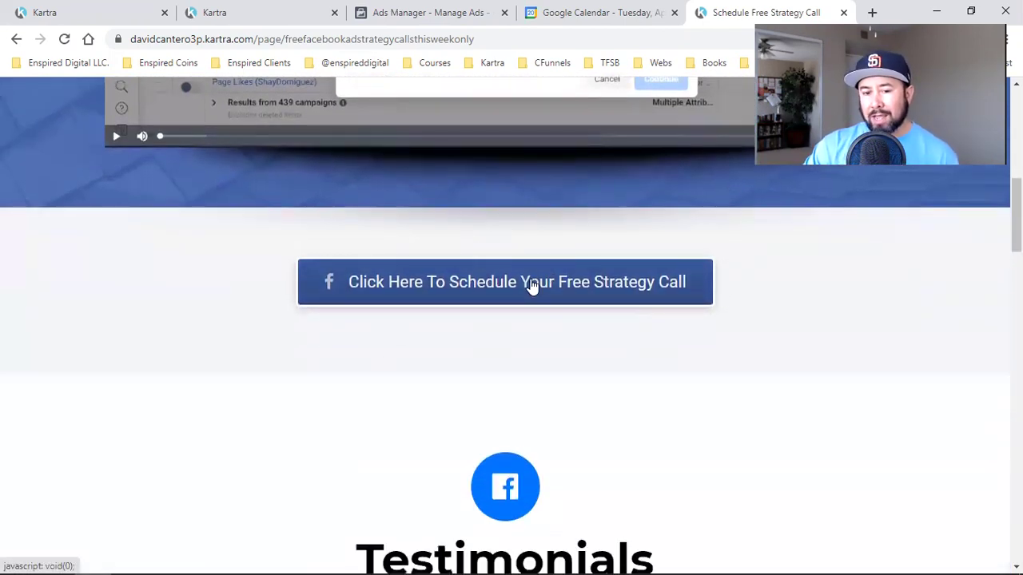
{"action": "scroll", "coordinate": [536, 292], "scroll_direction": "up", "scroll_amount": 3}
{"action": "scroll", "coordinate": [536, 290], "scroll_direction": "up", "scroll_amount": 2}
{"action": "scroll", "coordinate": [536, 290], "scroll_direction": "down", "scroll_amount": 4}
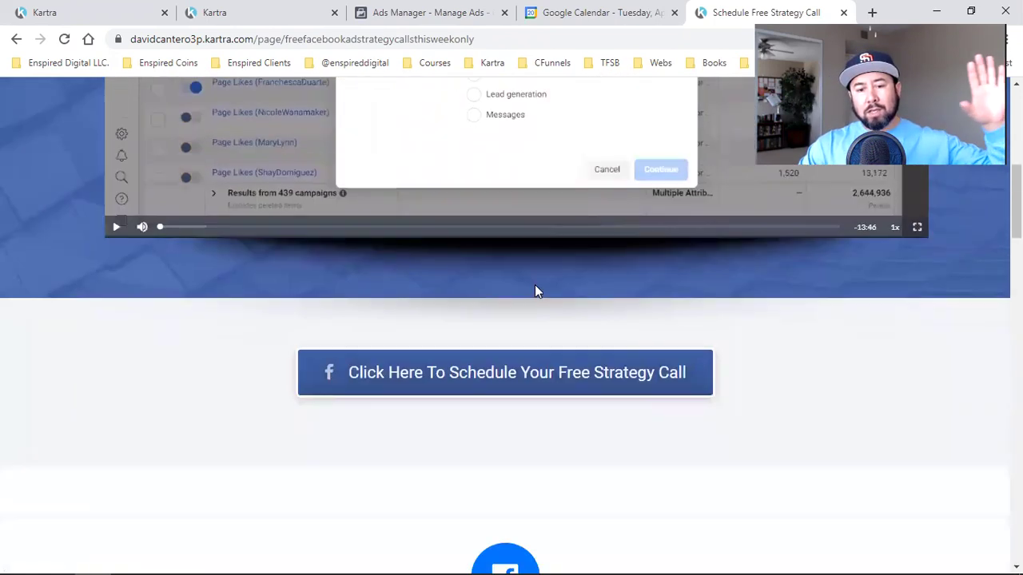
{"action": "scroll", "coordinate": [527, 376], "scroll_direction": "up", "scroll_amount": 4}
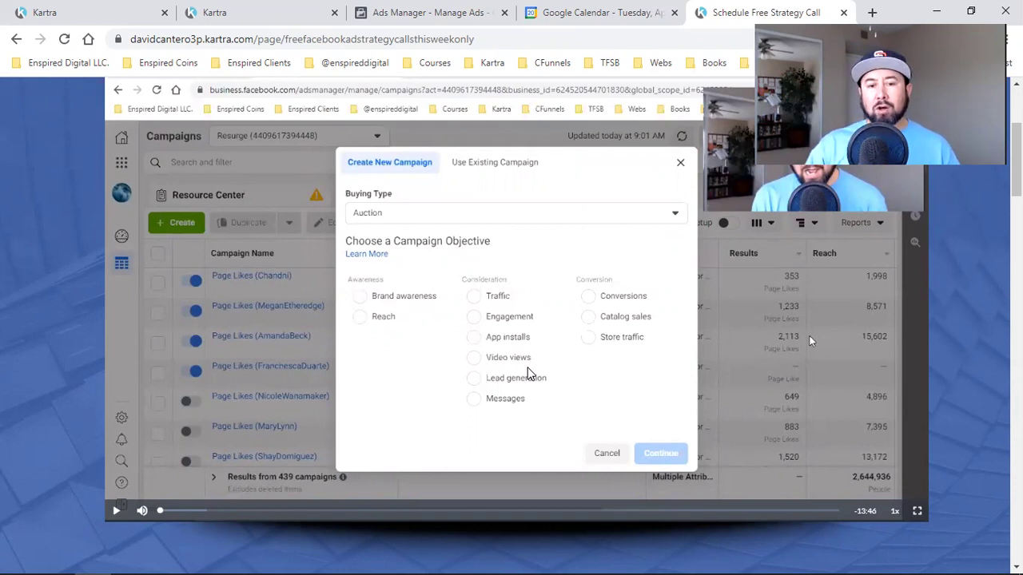
{"action": "scroll", "coordinate": [527, 373], "scroll_direction": "down", "scroll_amount": 3}
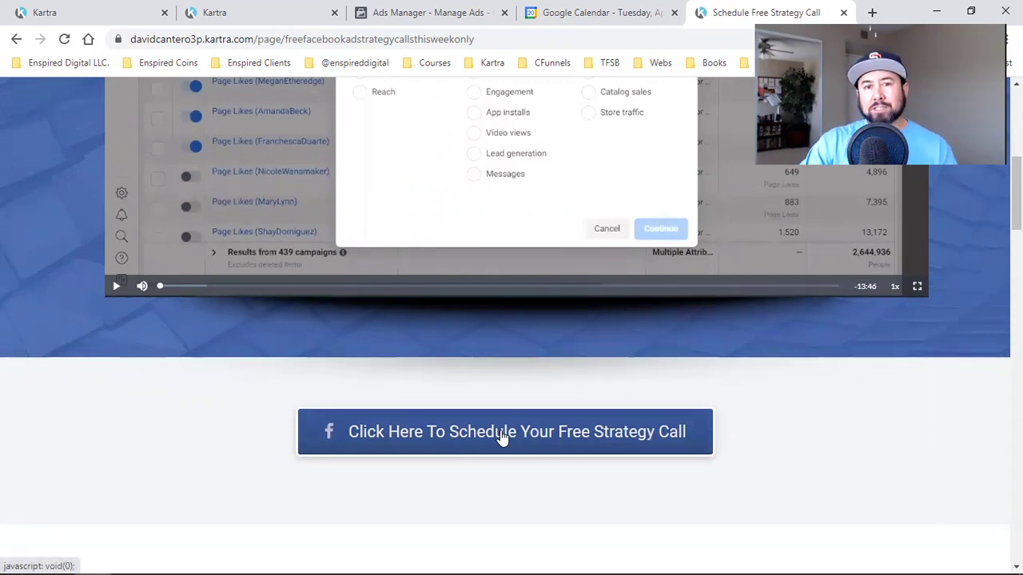
{"action": "scroll", "coordinate": [701, 322], "scroll_direction": "up", "scroll_amount": 4}
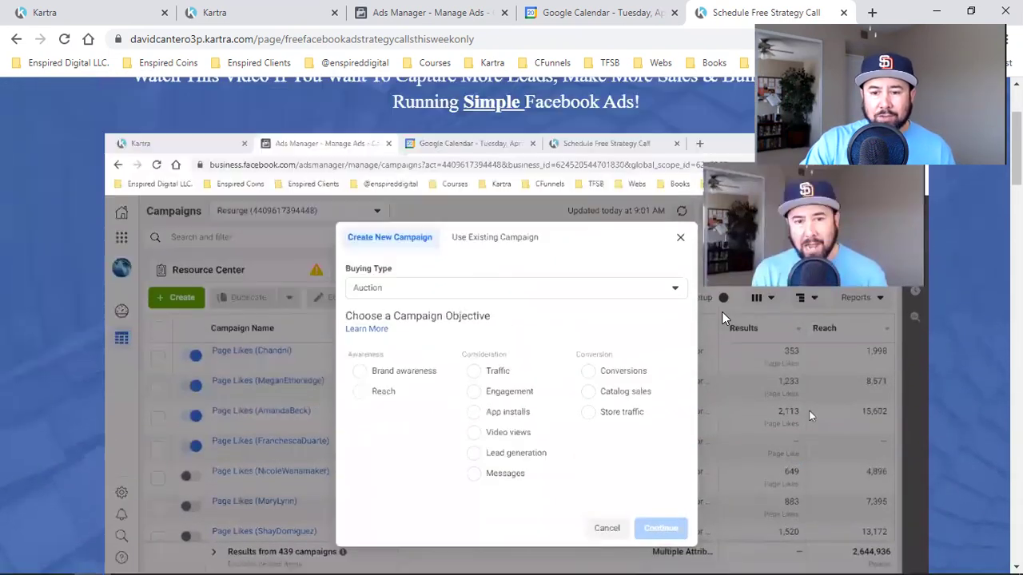
{"action": "scroll", "coordinate": [721, 318], "scroll_direction": "down", "scroll_amount": 5}
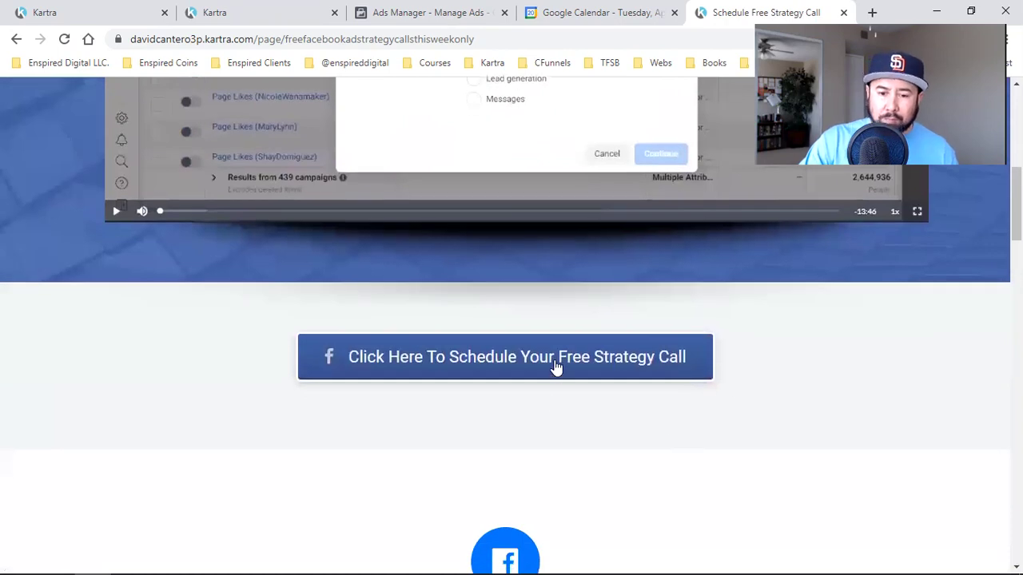
{"action": "scroll", "coordinate": [613, 322], "scroll_direction": "up", "scroll_amount": 5}
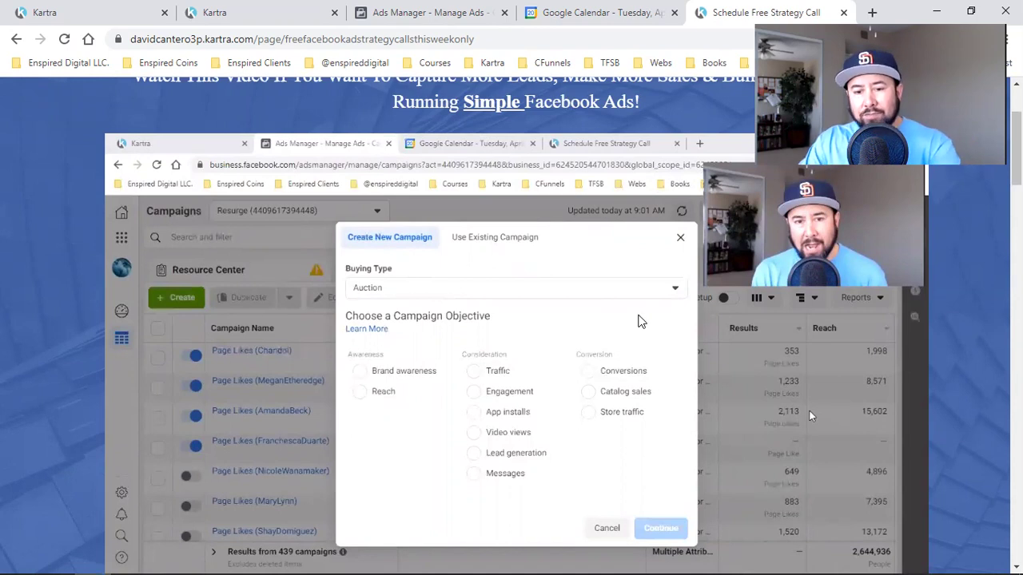
Open the strategy call booking calendar from the landing page's scheduling button beneath the video, and close it
{"action": "scroll", "coordinate": [809, 416], "scroll_direction": "down", "scroll_amount": 4}
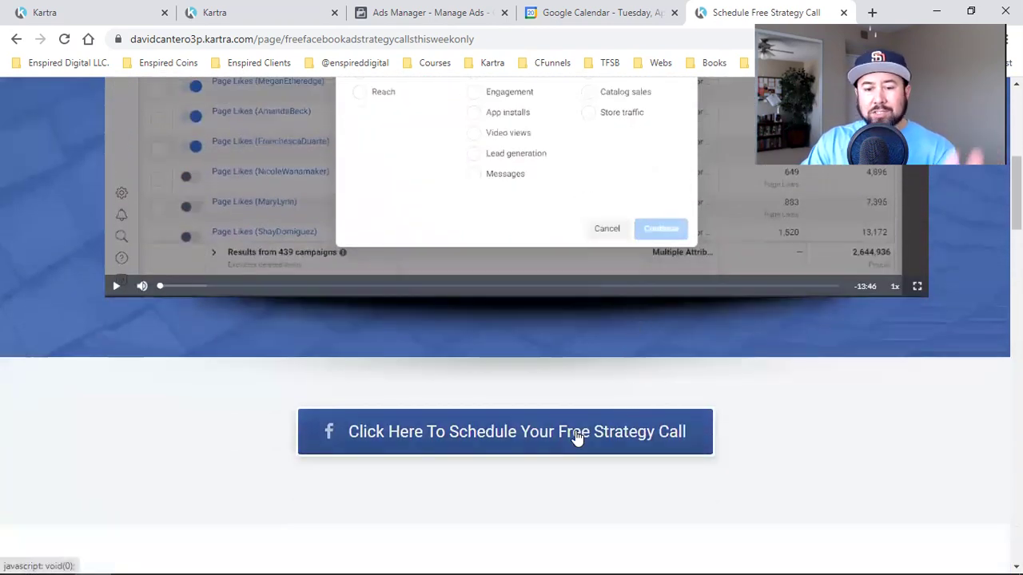
{"action": "left_click", "coordinate": [575, 431]}
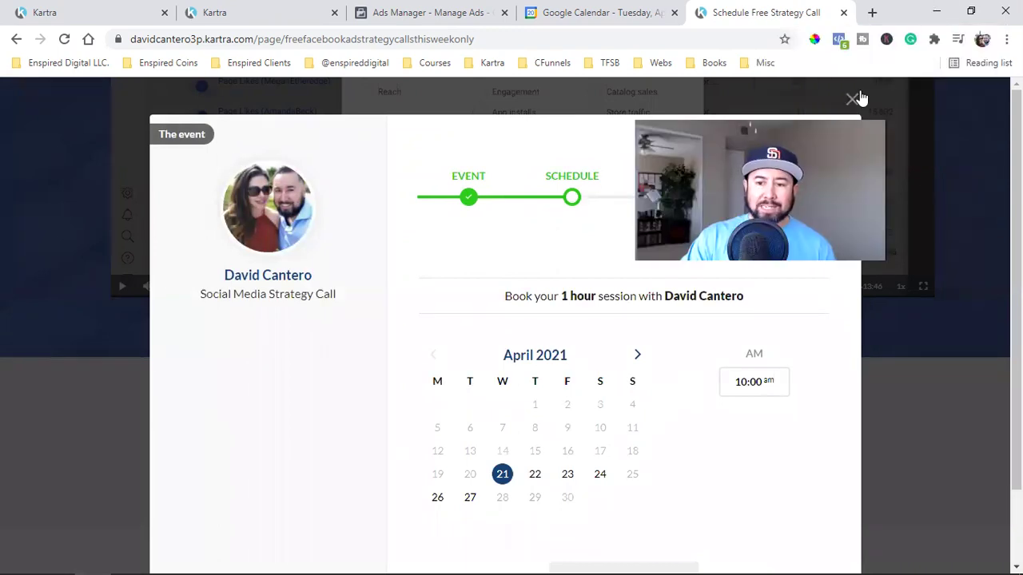
{"action": "left_click", "coordinate": [854, 98]}
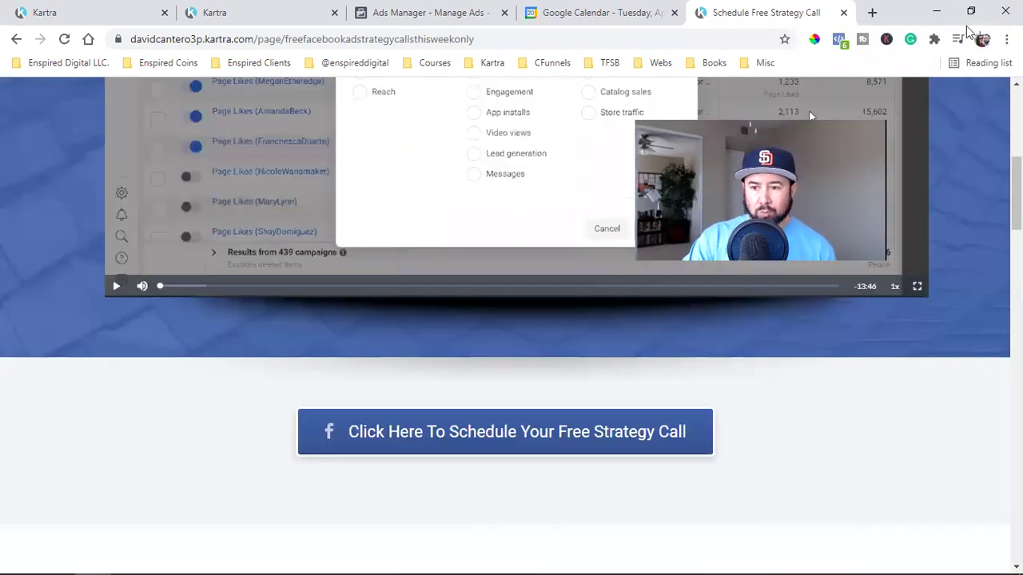
Show the Kartra Pages list and the Broadcasts list in turn, ending on the Broadcast category pages
{"action": "left_click", "coordinate": [96, 8]}
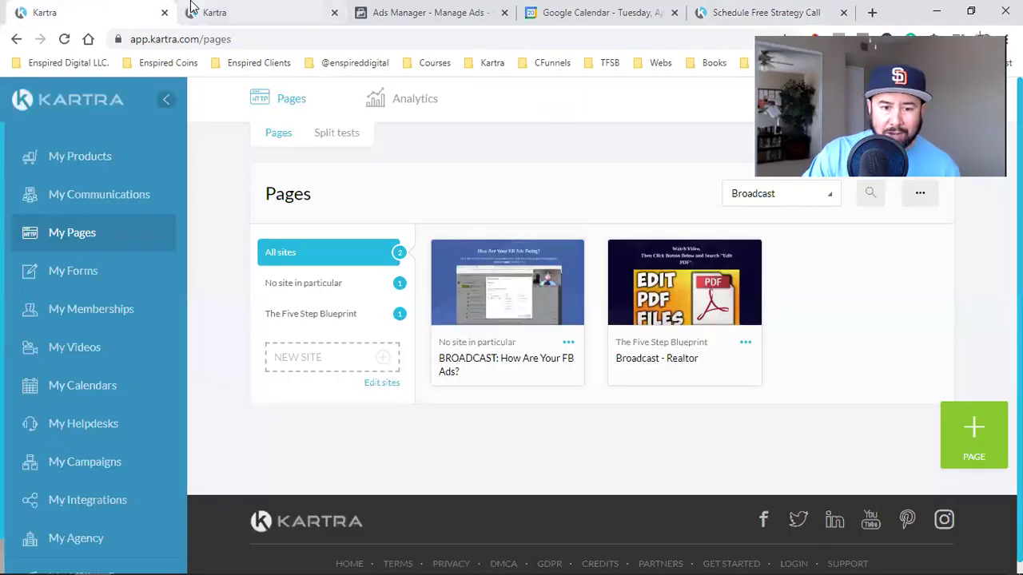
{"action": "left_click", "coordinate": [192, 8]}
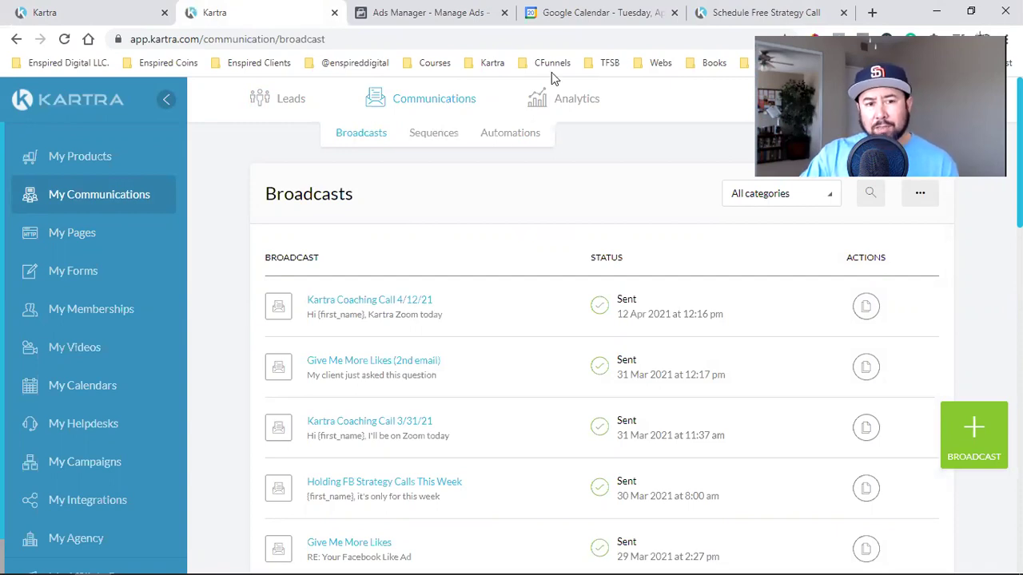
{"action": "left_click", "coordinate": [46, 8]}
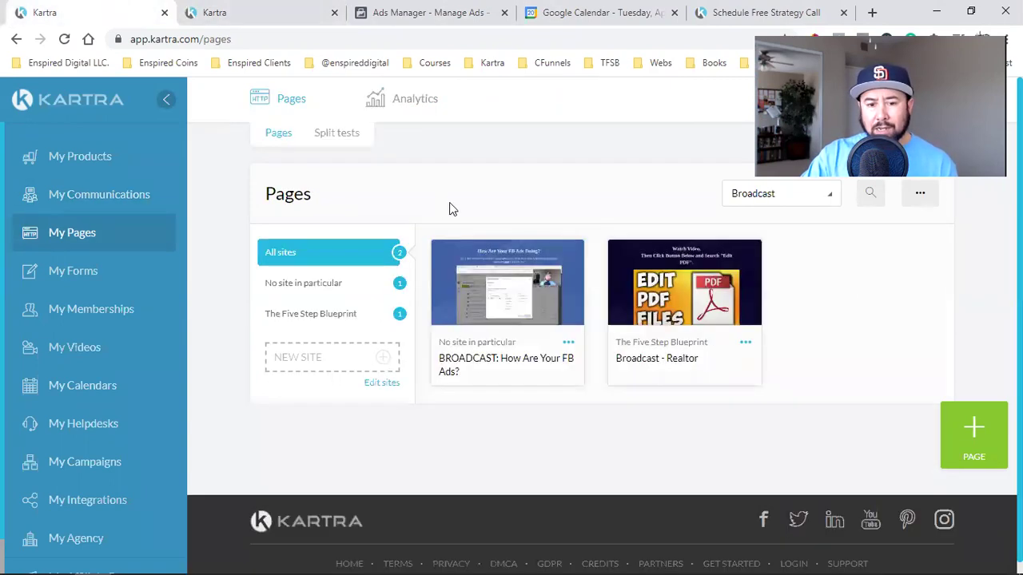
Return to the live landing page and review its testimonials, trainer bio and "Schedule Here!" button near the footer
{"action": "left_click", "coordinate": [714, 9]}
{"action": "scroll", "coordinate": [592, 348], "scroll_direction": "down", "scroll_amount": 9}
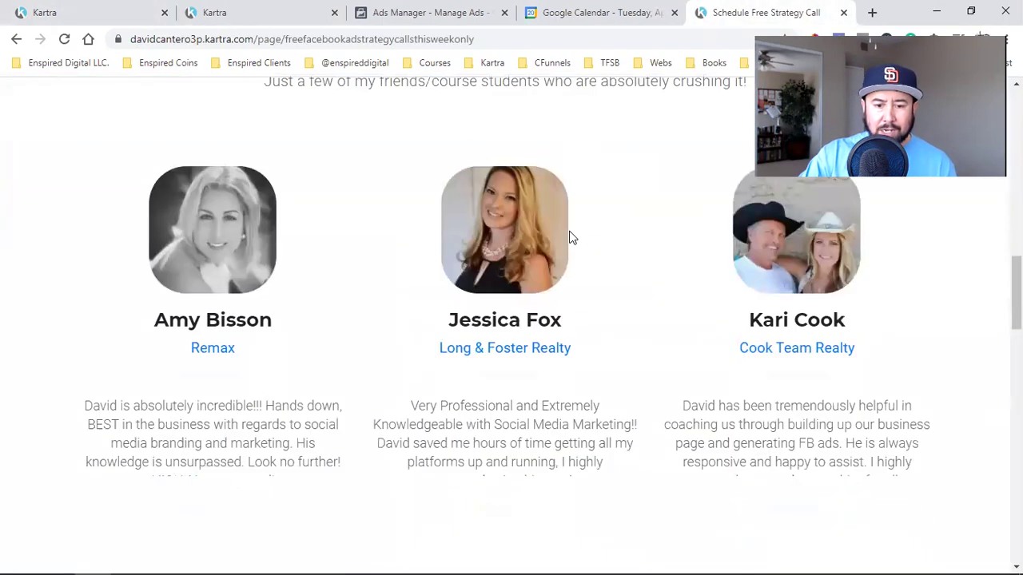
{"action": "scroll", "coordinate": [382, 285], "scroll_direction": "down", "scroll_amount": 5}
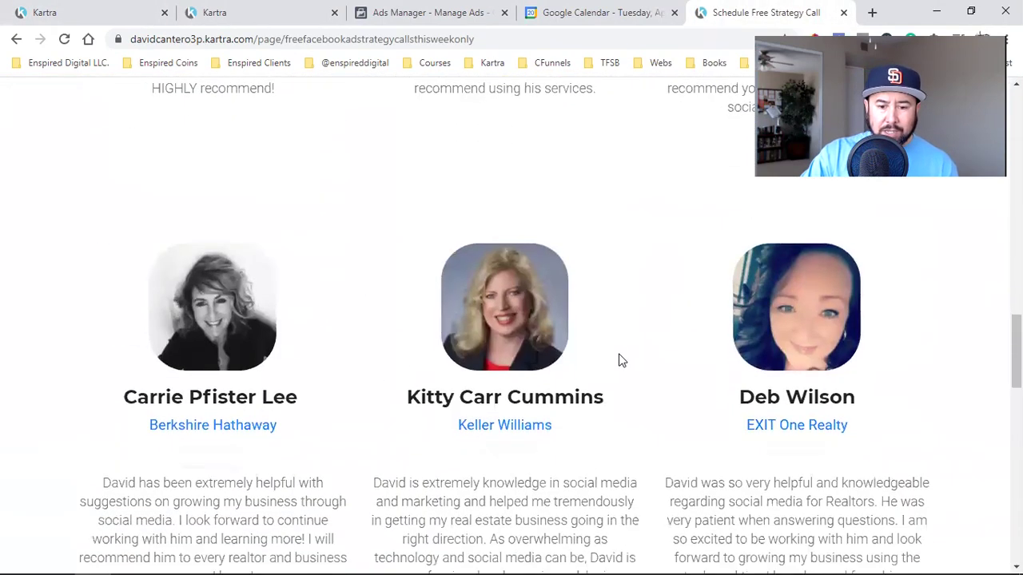
{"action": "scroll", "coordinate": [123, 238], "scroll_direction": "down", "scroll_amount": 4}
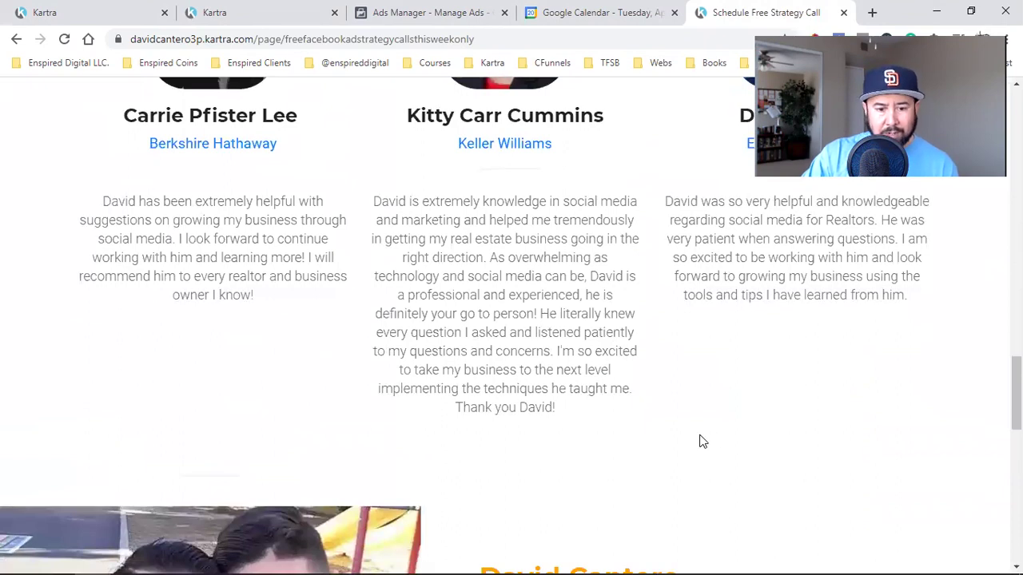
{"action": "scroll", "coordinate": [700, 441], "scroll_direction": "down", "scroll_amount": 6}
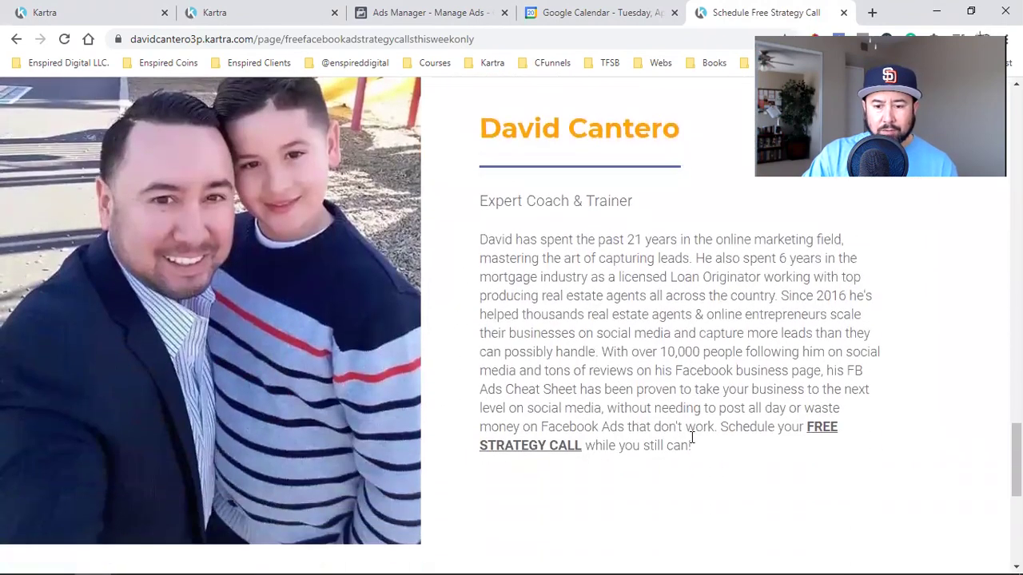
{"action": "scroll", "coordinate": [548, 339], "scroll_direction": "down", "scroll_amount": 3}
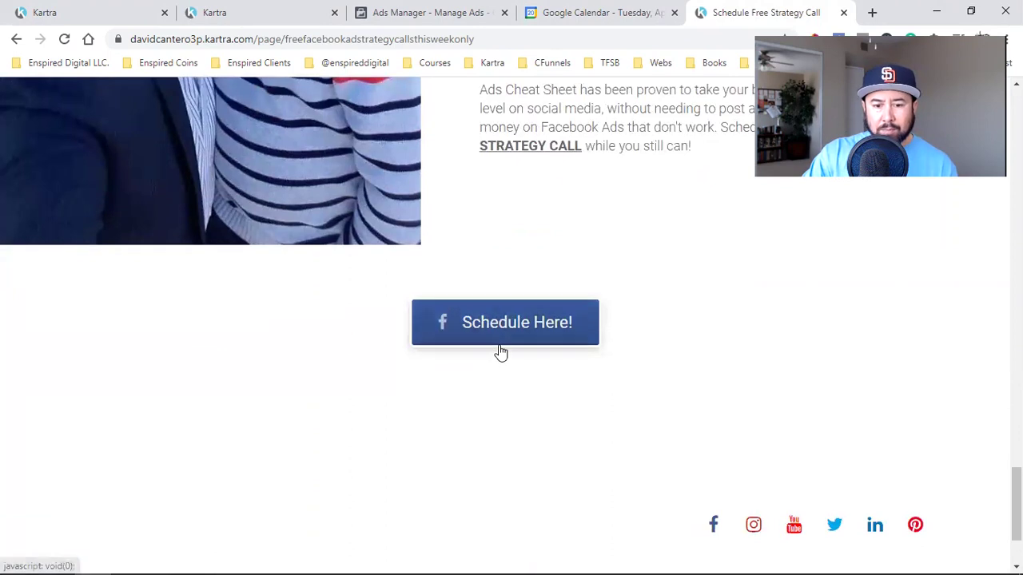
{"action": "scroll", "coordinate": [144, 178], "scroll_direction": "down", "scroll_amount": 1}
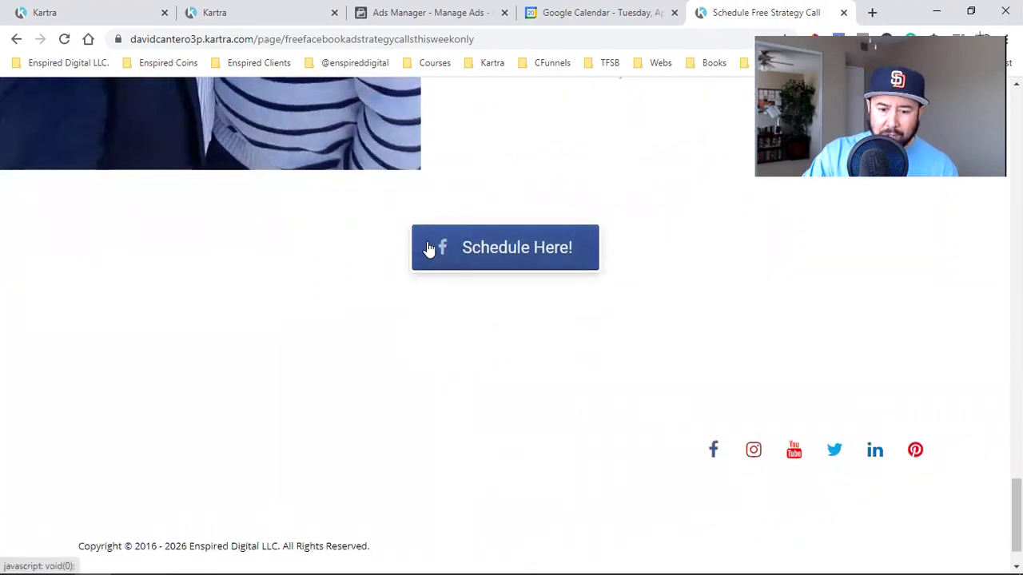
Review the whole landing page, from the headline and video through the testimonials and trainer bio to the footer links
{"action": "scroll", "coordinate": [436, 264], "scroll_direction": "down", "scroll_amount": 1}
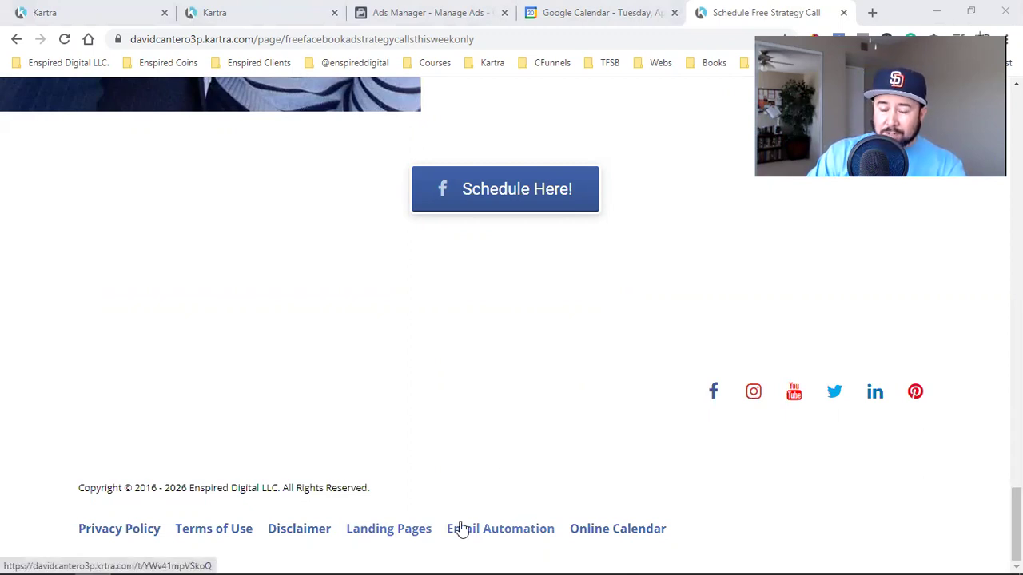
{"action": "scroll", "coordinate": [461, 529], "scroll_direction": "up", "scroll_amount": 20}
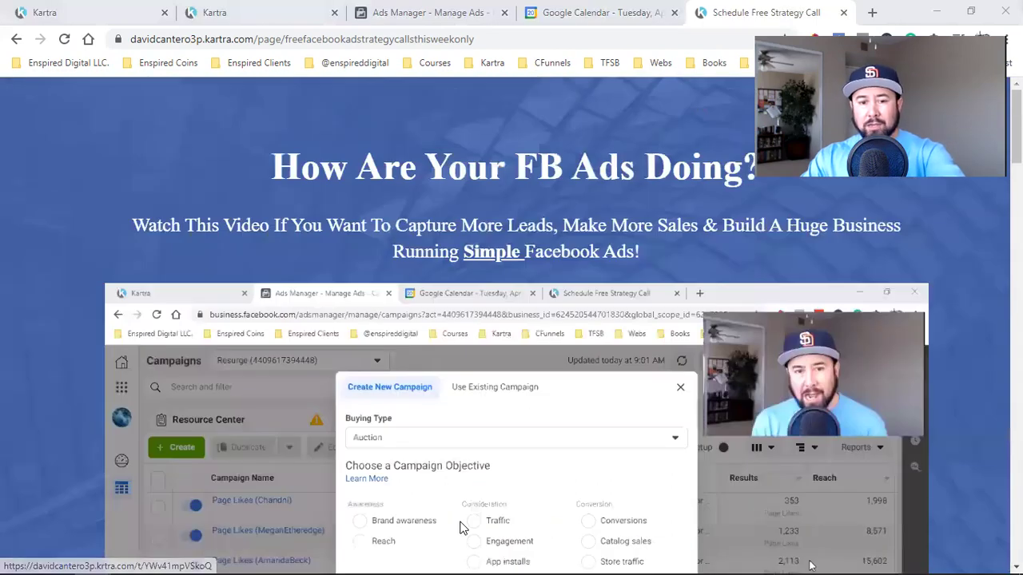
{"action": "scroll", "coordinate": [461, 529], "scroll_direction": "down", "scroll_amount": 15}
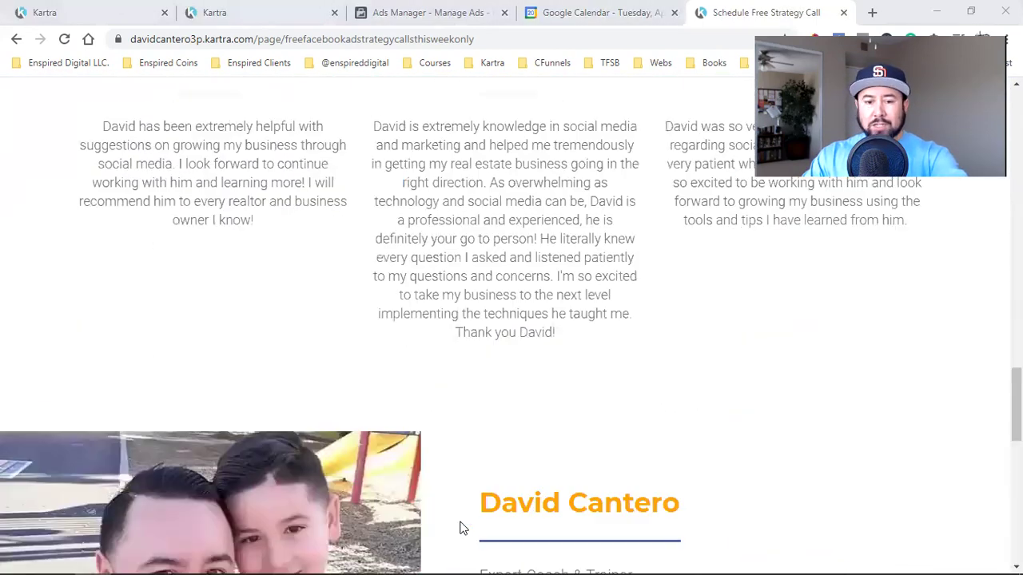
{"action": "scroll", "coordinate": [462, 529], "scroll_direction": "down", "scroll_amount": 8}
{"action": "scroll", "coordinate": [461, 530], "scroll_direction": "up", "scroll_amount": 6}
{"action": "scroll", "coordinate": [461, 529], "scroll_direction": "down", "scroll_amount": 6}
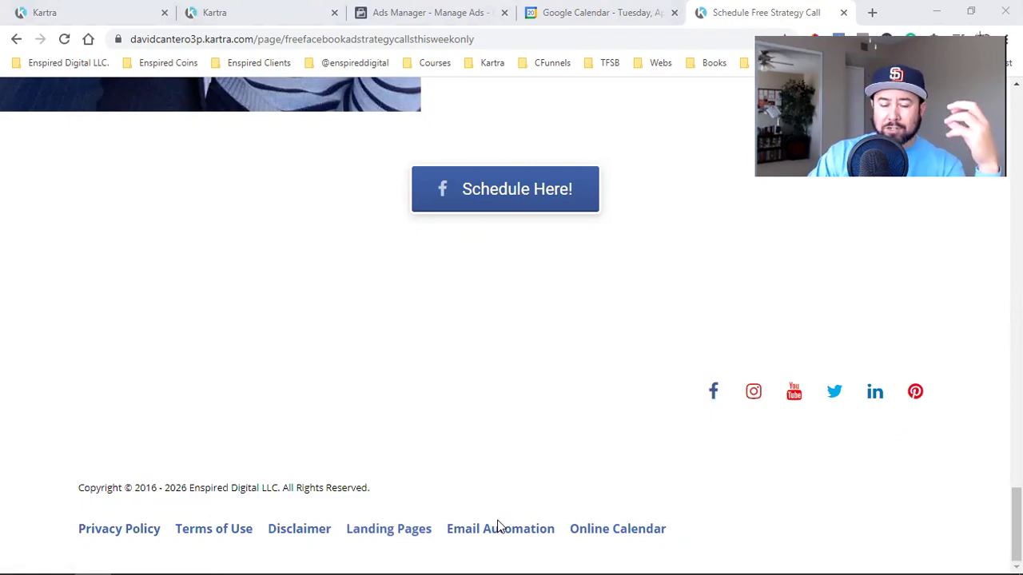
{"action": "scroll", "coordinate": [499, 528], "scroll_direction": "up", "scroll_amount": 20}
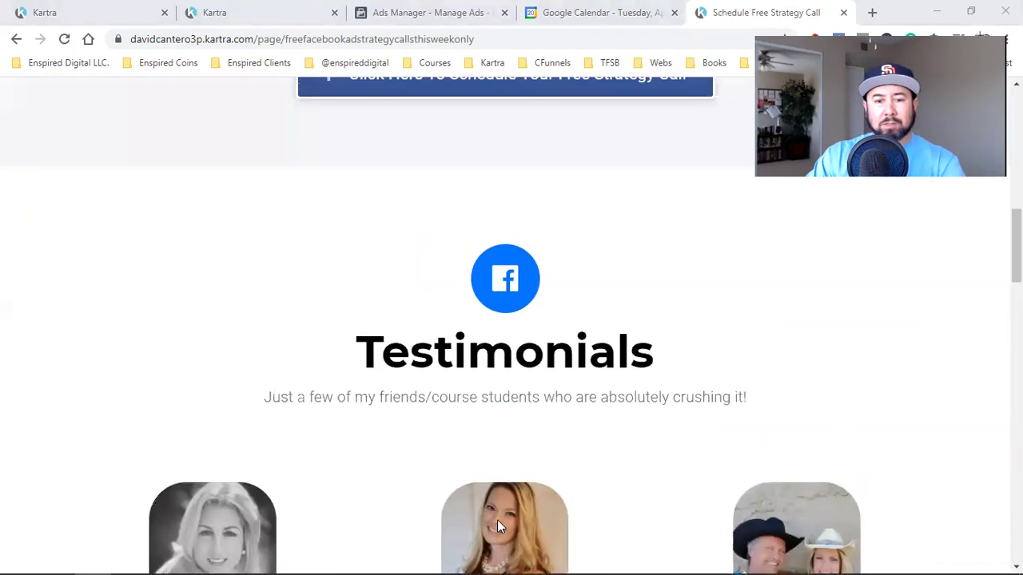
{"action": "scroll", "coordinate": [497, 526], "scroll_direction": "down", "scroll_amount": 1}
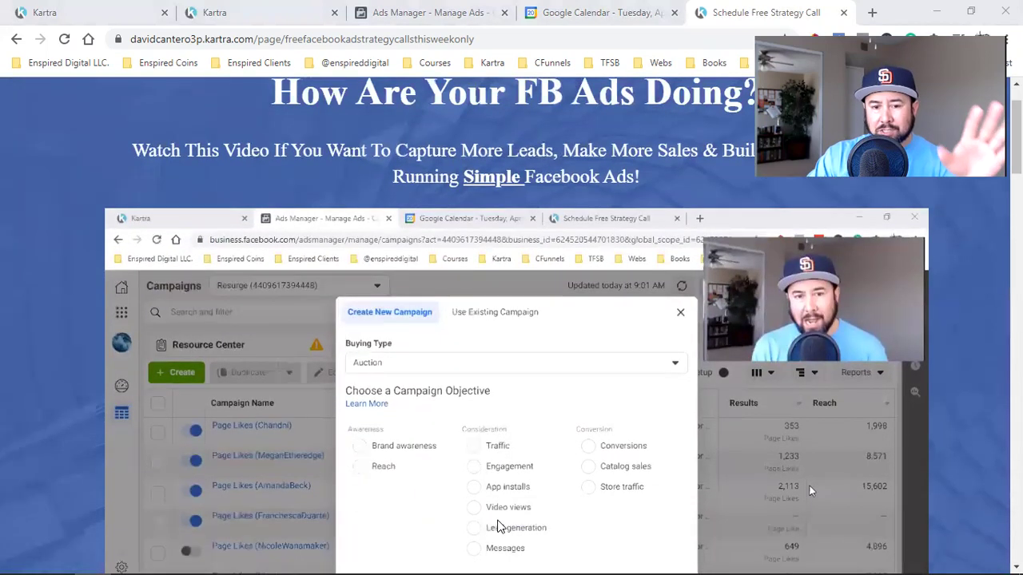
Copy the web address of the free strategy call landing page
{"action": "left_click", "coordinate": [303, 44]}
{"action": "right_click", "coordinate": [310, 45]}
{"action": "left_click", "coordinate": [361, 128]}
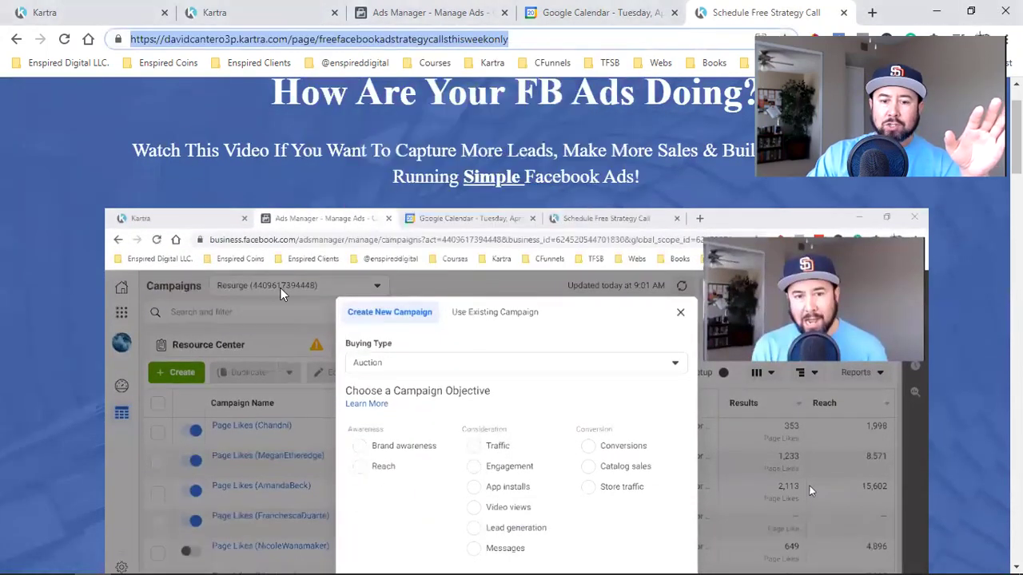
{"action": "scroll", "coordinate": [296, 216], "scroll_direction": "up", "scroll_amount": 1}
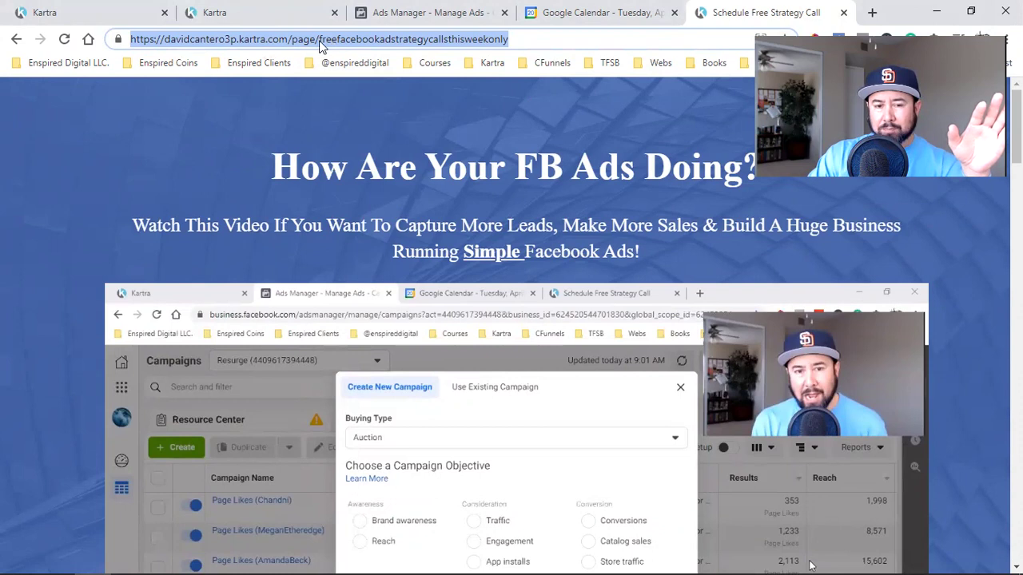
Create a new Kartra broadcast named "How are your FB Ads doing?" in the FB Ads Cheat Sheet category
{"action": "left_click", "coordinate": [119, 8]}
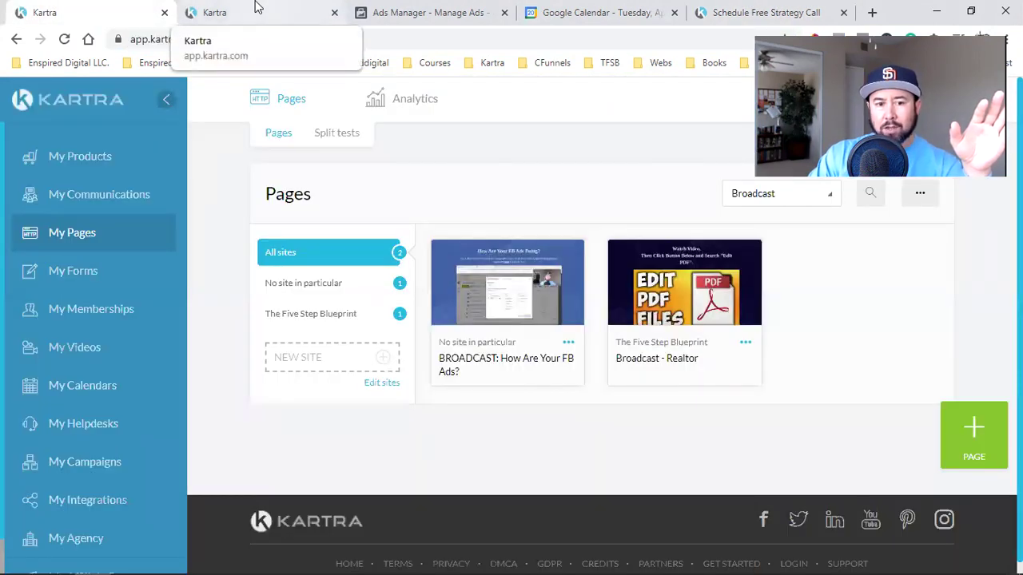
{"action": "left_click", "coordinate": [257, 7]}
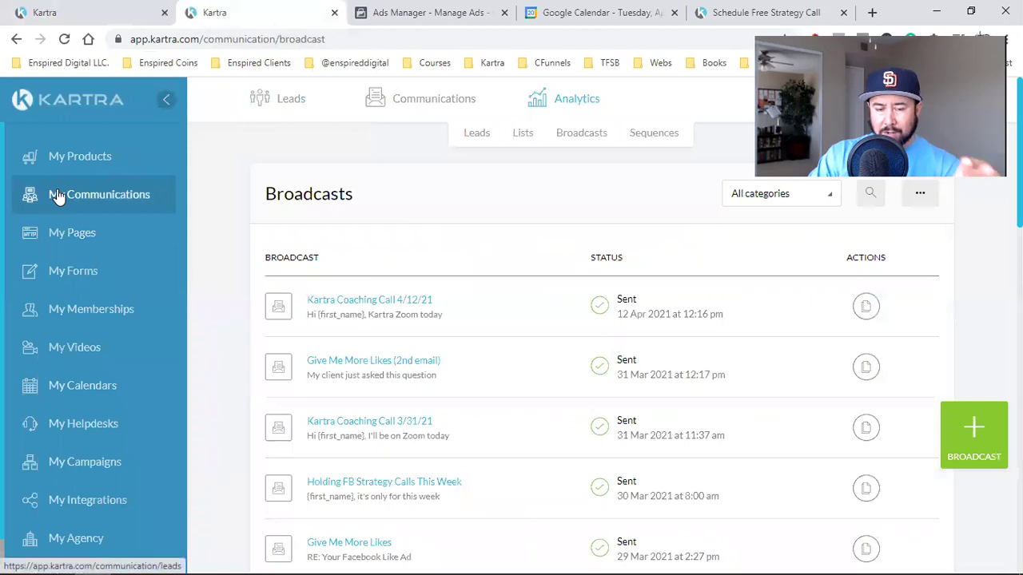
{"action": "mouse_move", "coordinate": [424, 105]}
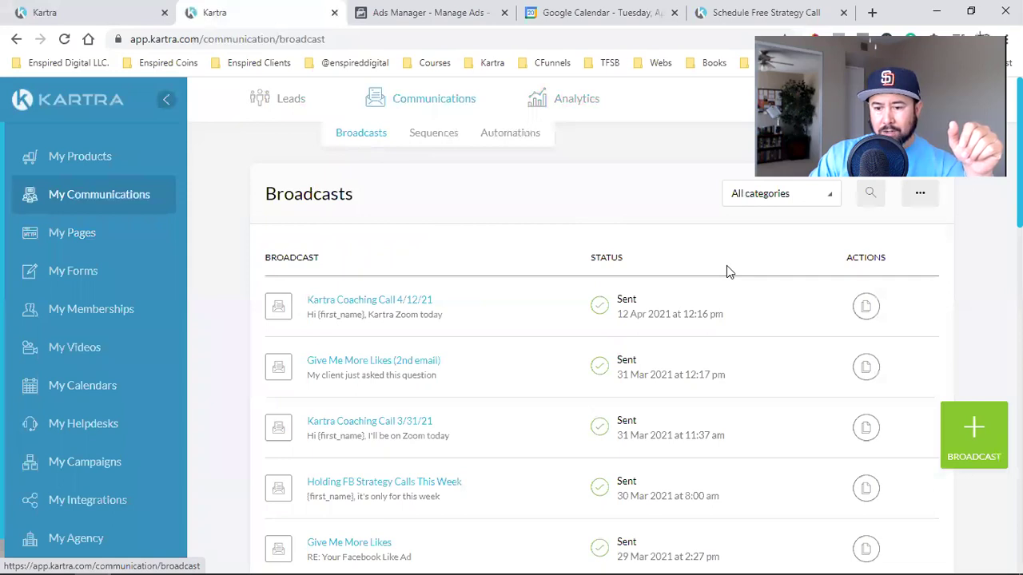
{"action": "left_click", "coordinate": [973, 431]}
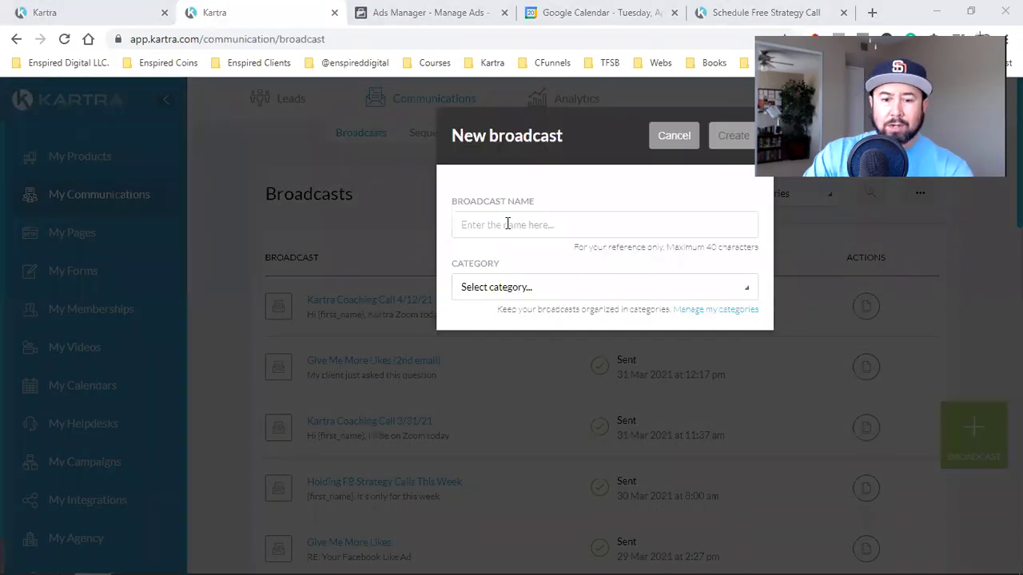
{"action": "left_click", "coordinate": [507, 224]}
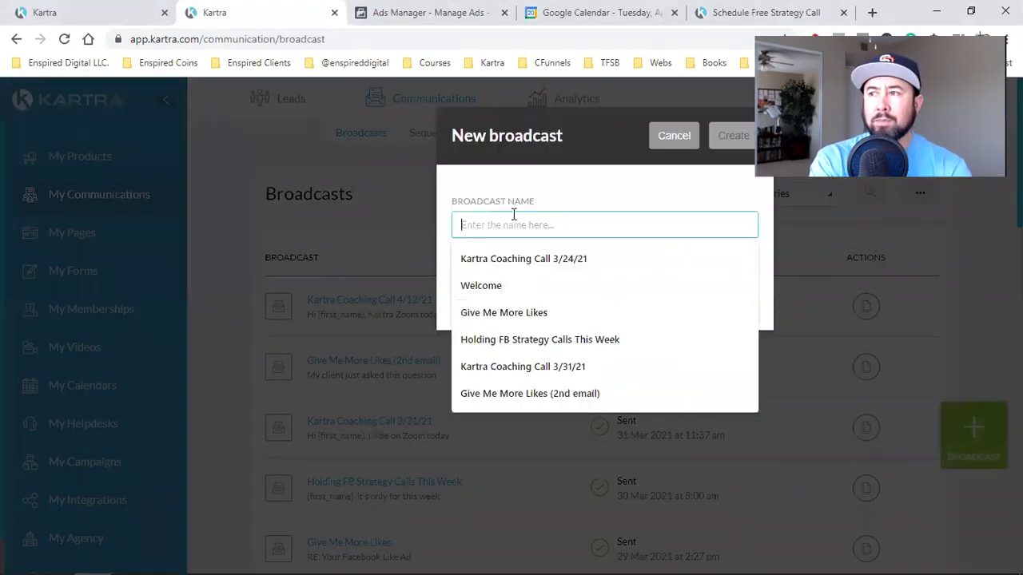
{"action": "type", "text": "How are your FB Ads doing?"}
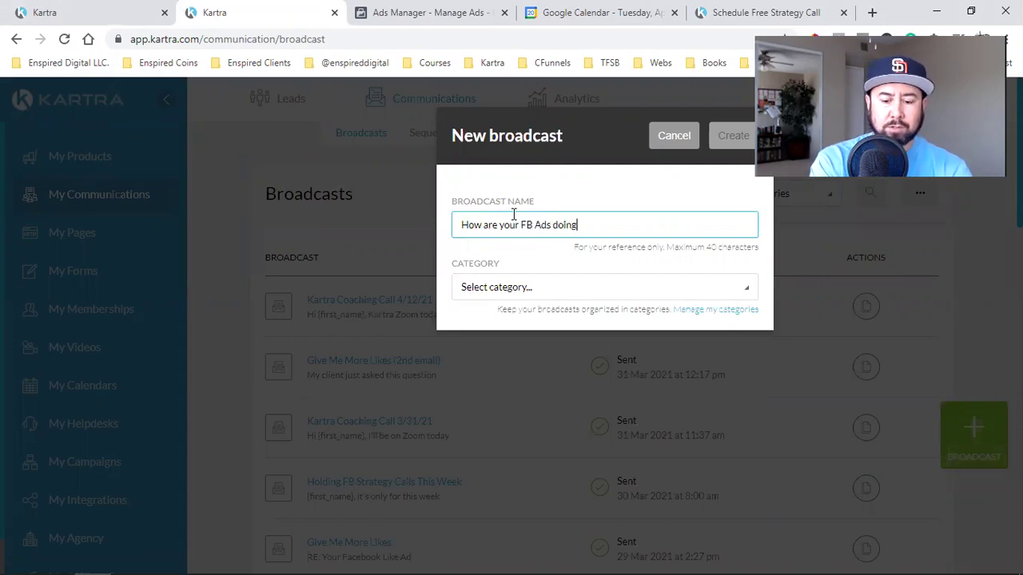
{"action": "left_click", "coordinate": [518, 289]}
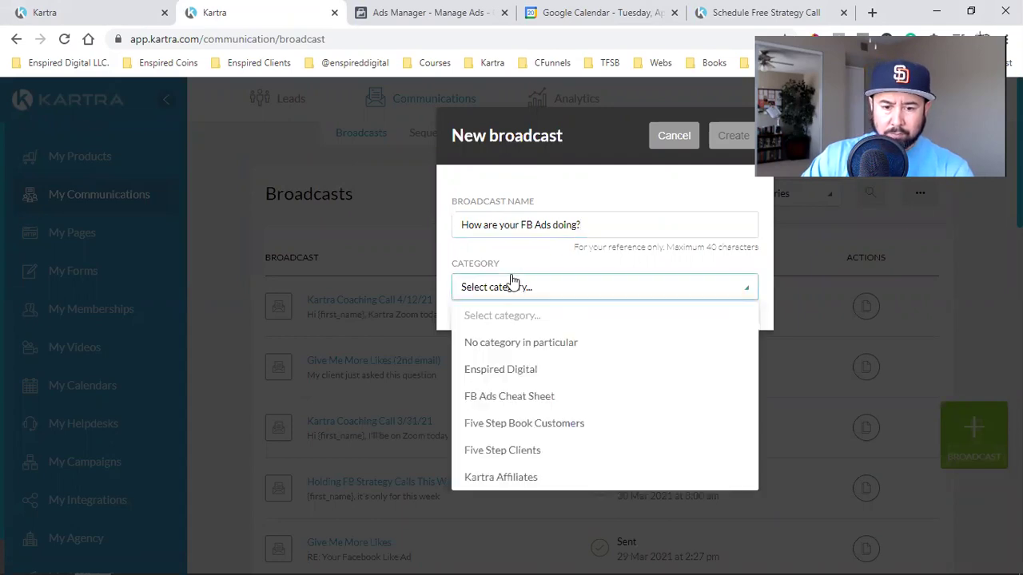
{"action": "left_click", "coordinate": [552, 397]}
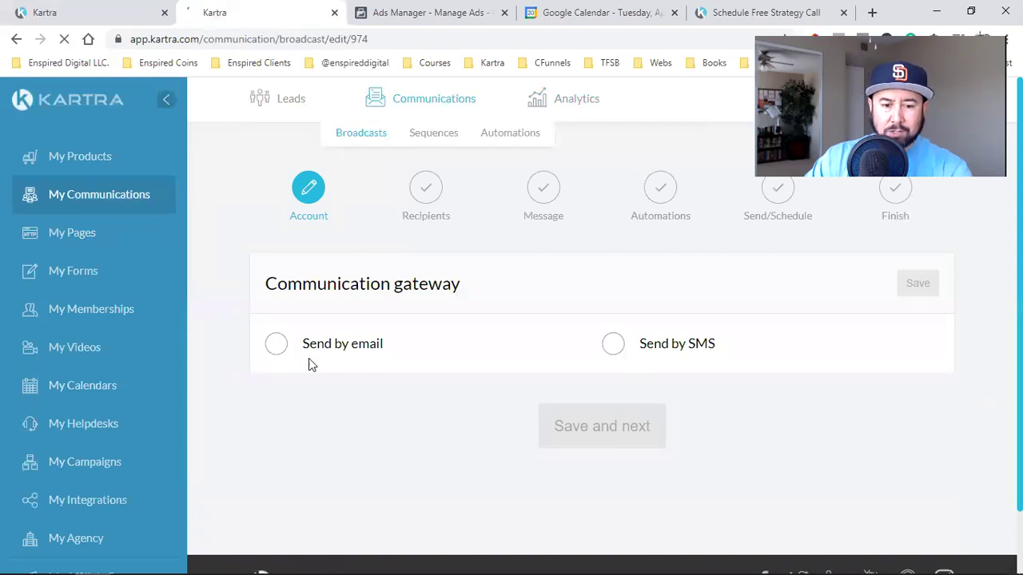
Set the broadcast to send by email and change the send-from address to the fbadscheatsheet.com domain
{"action": "left_click", "coordinate": [309, 345]}
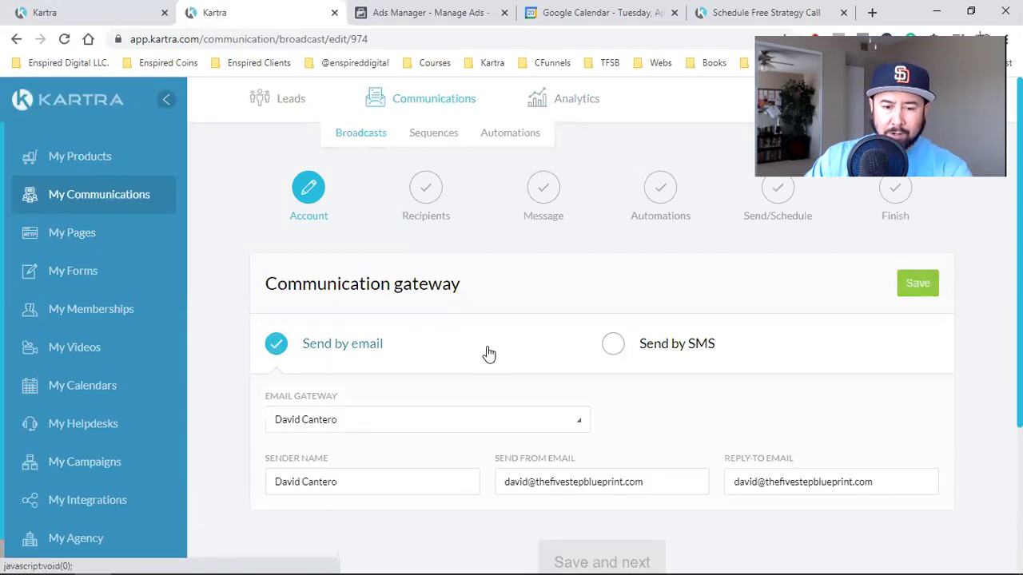
{"action": "scroll", "coordinate": [440, 363], "scroll_direction": "down", "scroll_amount": 3}
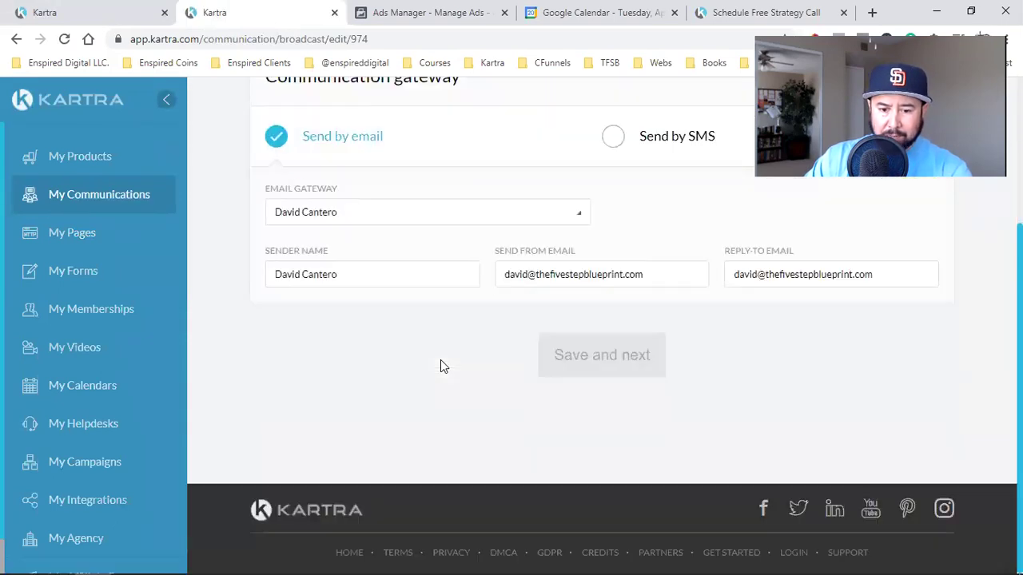
{"action": "left_click", "coordinate": [584, 274]}
{"action": "double_click", "coordinate": [584, 274]}
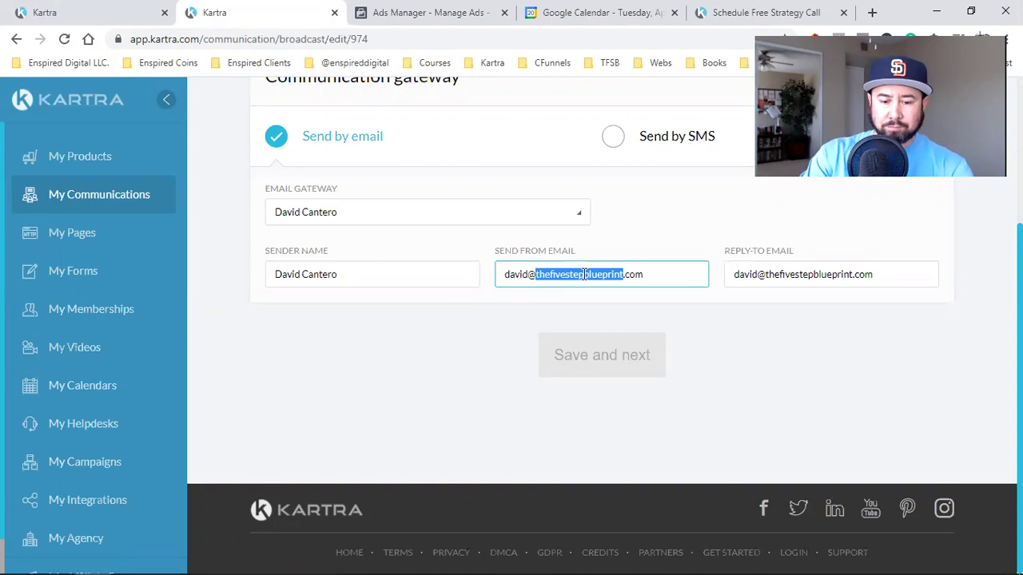
{"action": "type", "text": "fbadscheatshe"}
{"action": "type", "text": "t"}
{"action": "double_click", "coordinate": [584, 275]}
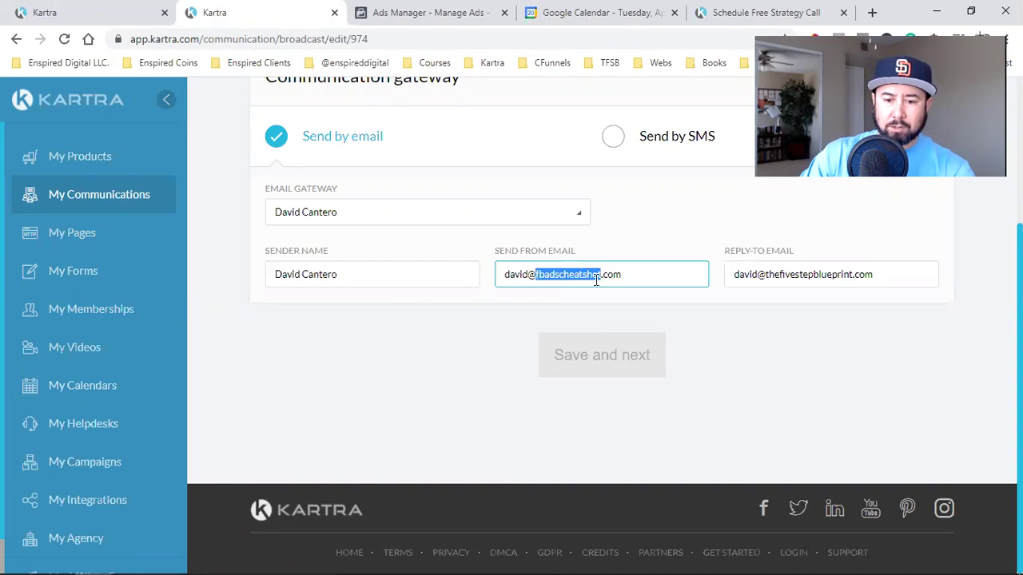
{"action": "left_click", "coordinate": [597, 280]}
{"action": "type", "text": "e"}
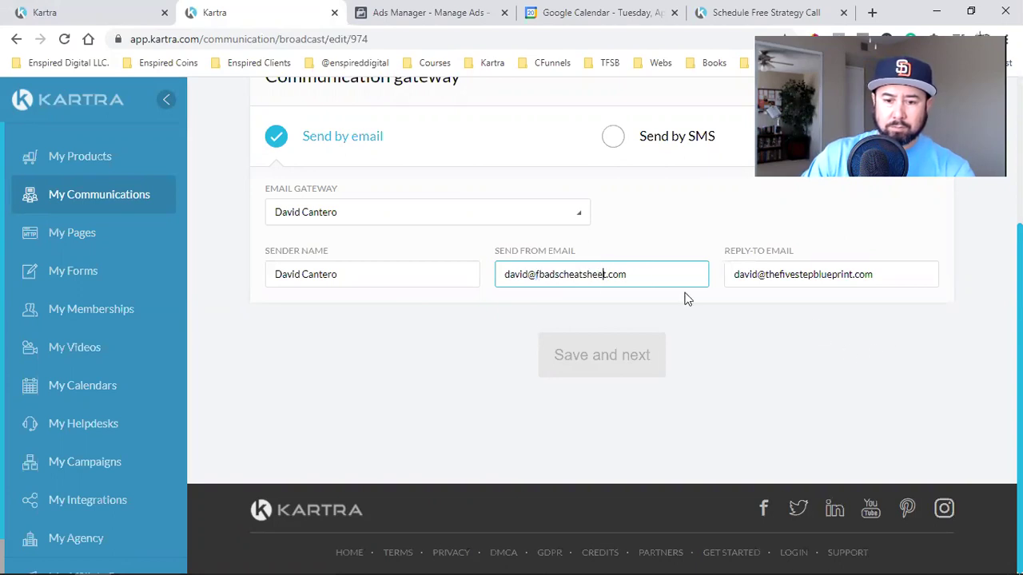
Copy the send-from address into the reply-to email, save the communication gateway and continue to the recipients stage
{"action": "triple_click", "coordinate": [565, 274]}
{"action": "right_click", "coordinate": [563, 270]}
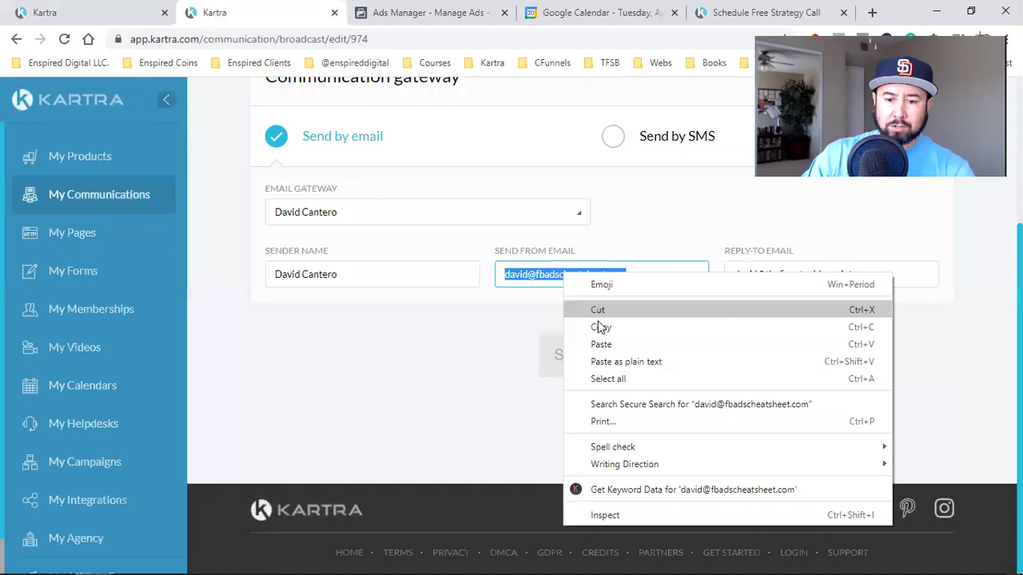
{"action": "left_click", "coordinate": [604, 331]}
{"action": "triple_click", "coordinate": [810, 277]}
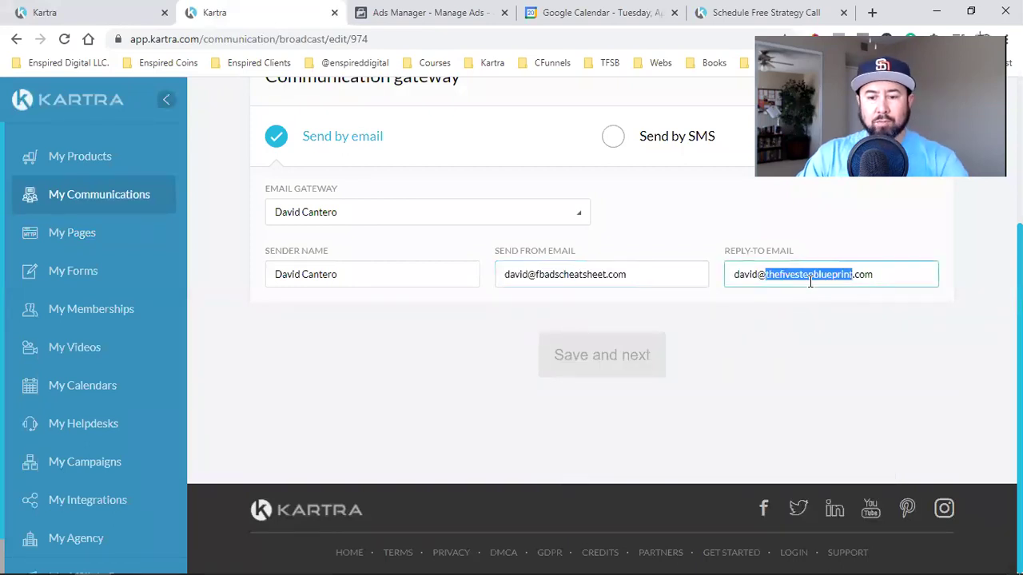
{"action": "key", "text": "ctrl+v"}
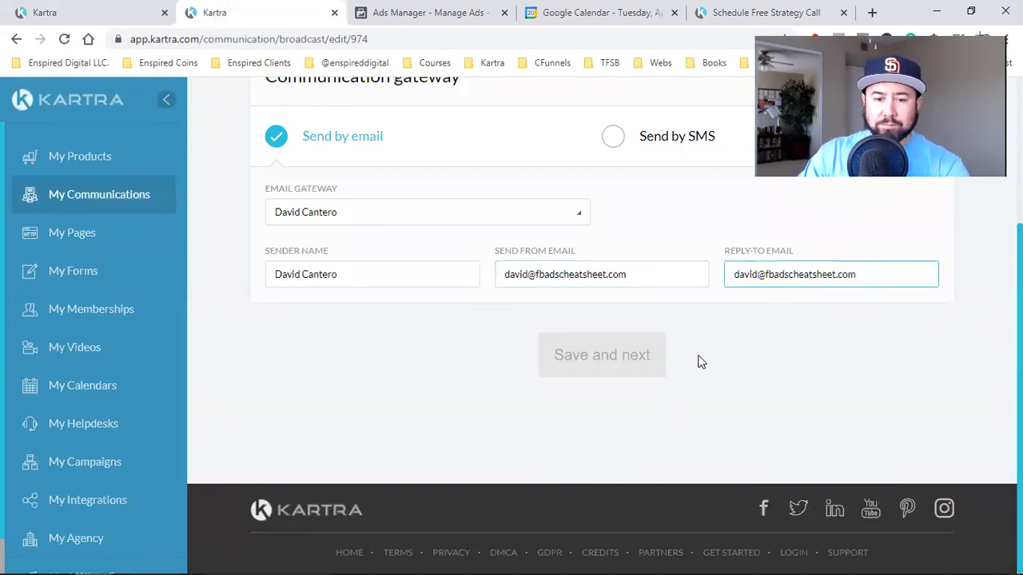
{"action": "scroll", "coordinate": [720, 352], "scroll_direction": "up", "scroll_amount": 2}
{"action": "left_click", "coordinate": [919, 227]}
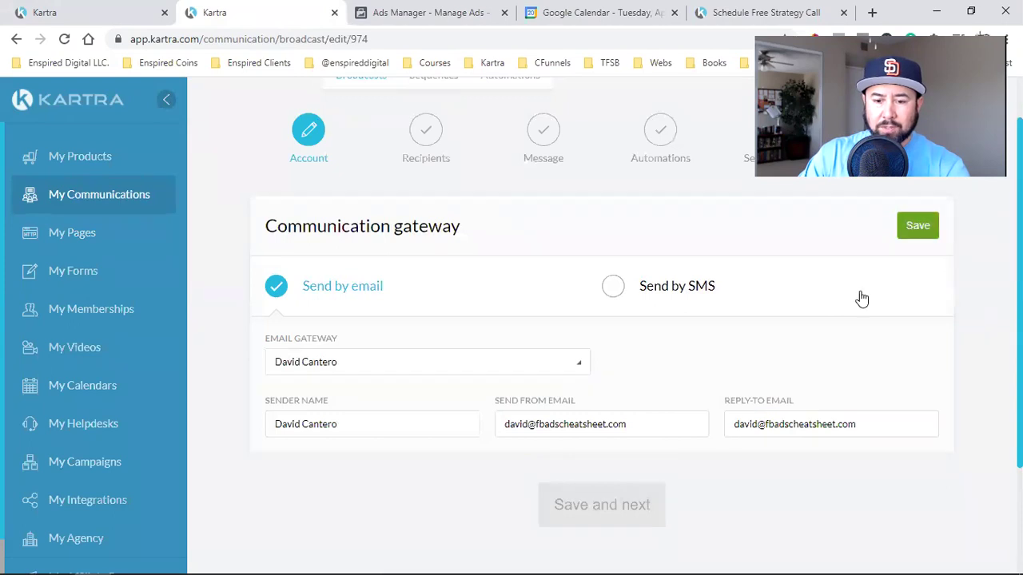
{"action": "left_click", "coordinate": [614, 406]}
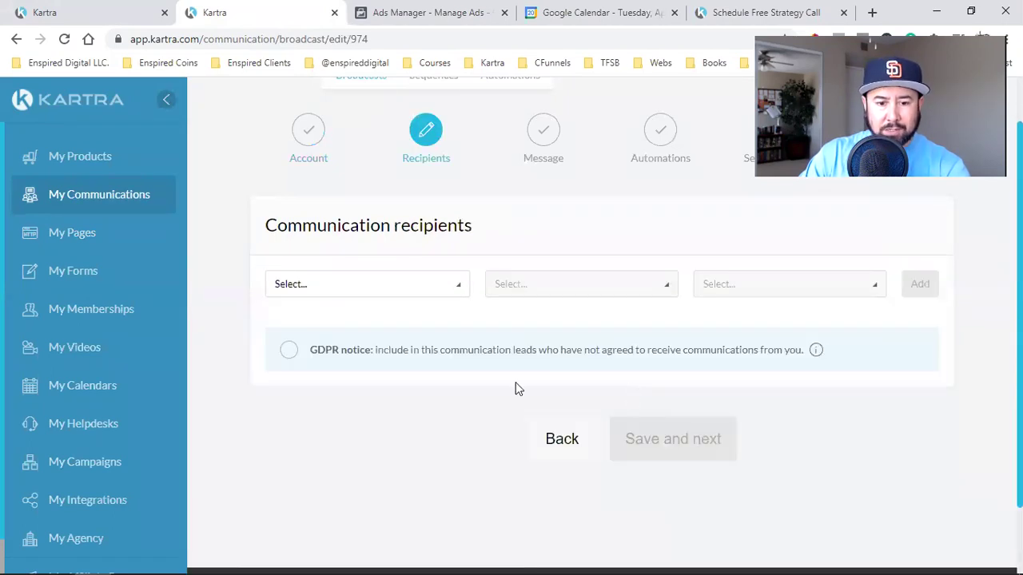
Examine the full range of recipient filter conditions, from list and tag criteria to broadcast, affiliate and engagement criteria
{"action": "left_click", "coordinate": [368, 285]}
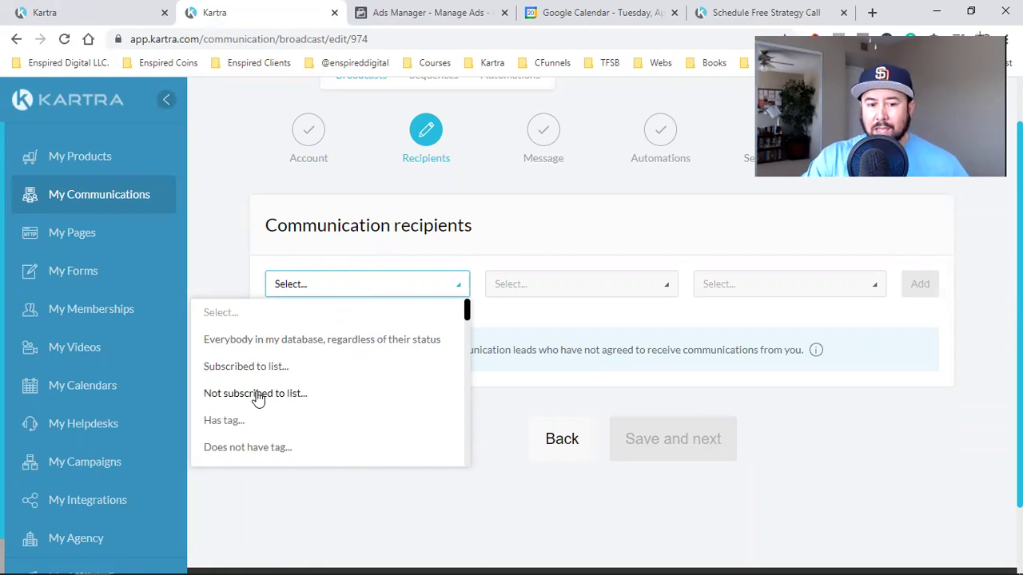
{"action": "scroll", "coordinate": [280, 392], "scroll_direction": "down", "scroll_amount": 1}
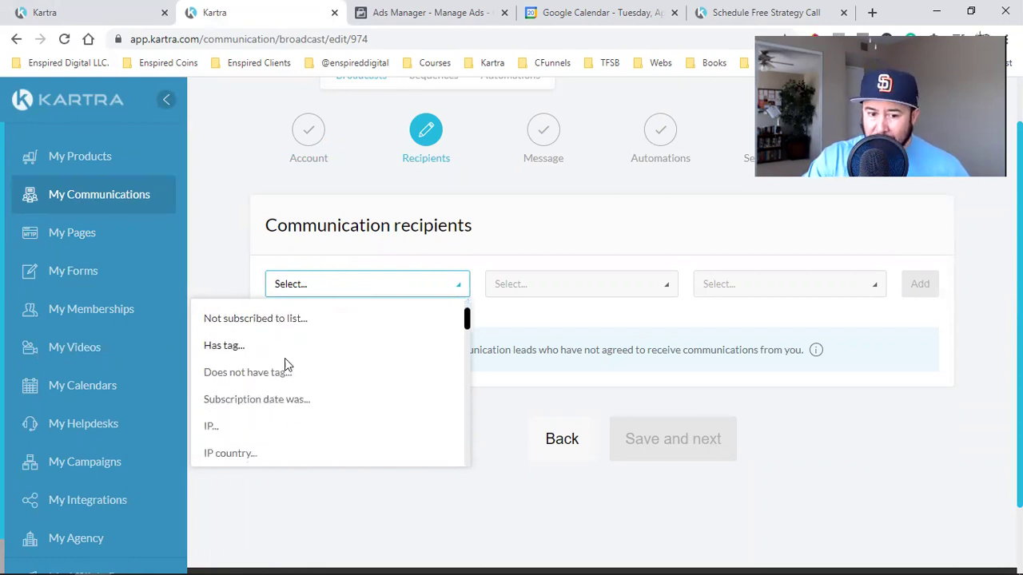
{"action": "scroll", "coordinate": [270, 374], "scroll_direction": "down", "scroll_amount": 2}
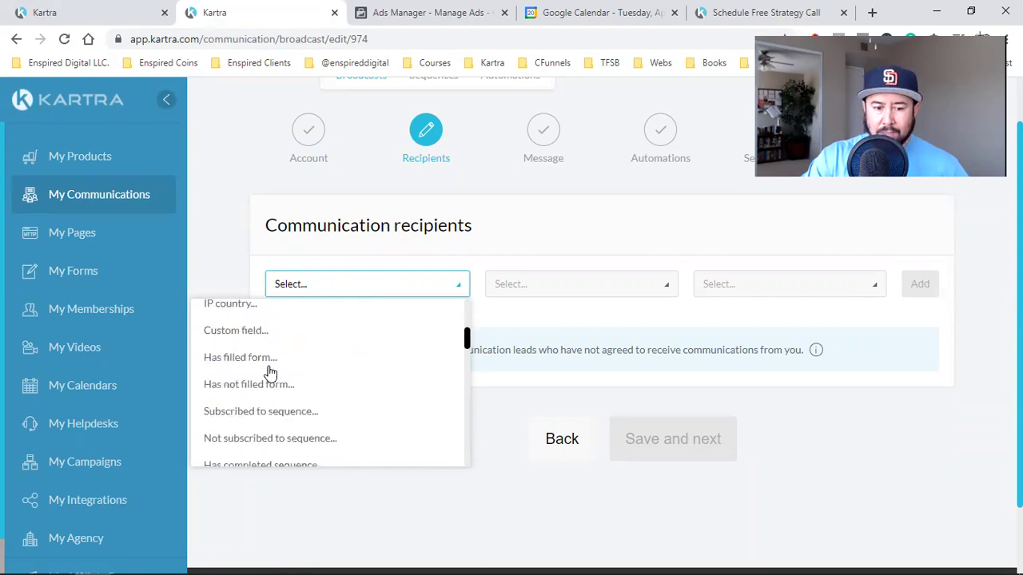
{"action": "scroll", "coordinate": [252, 368], "scroll_direction": "down", "scroll_amount": 2}
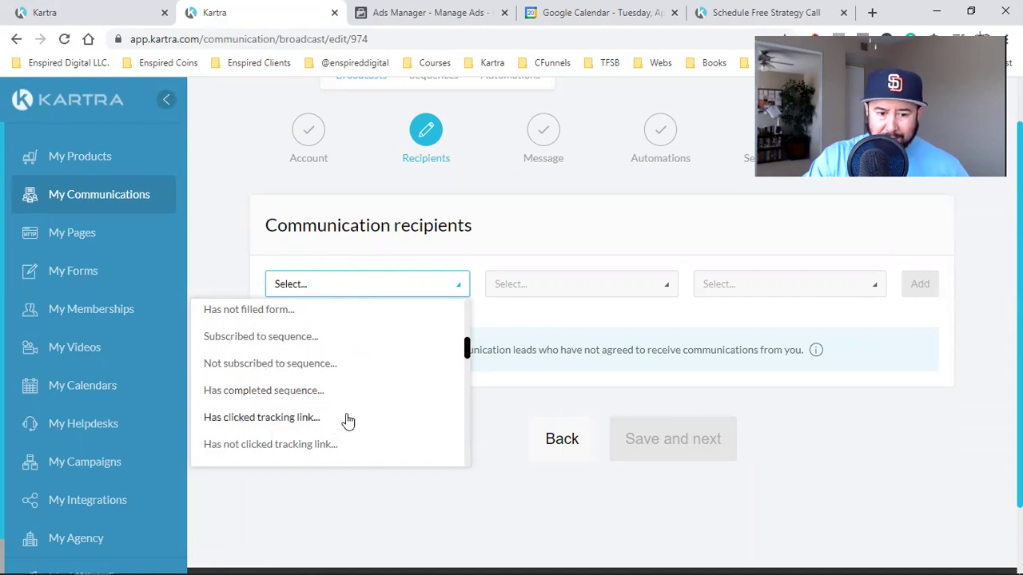
{"action": "scroll", "coordinate": [305, 405], "scroll_direction": "down", "scroll_amount": 3}
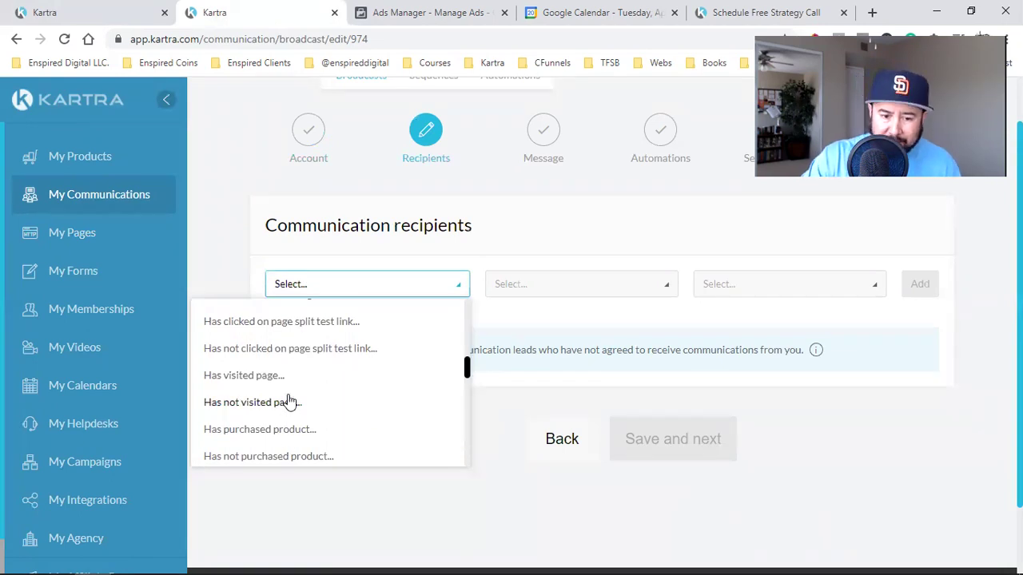
{"action": "scroll", "coordinate": [290, 402], "scroll_direction": "down", "scroll_amount": 3}
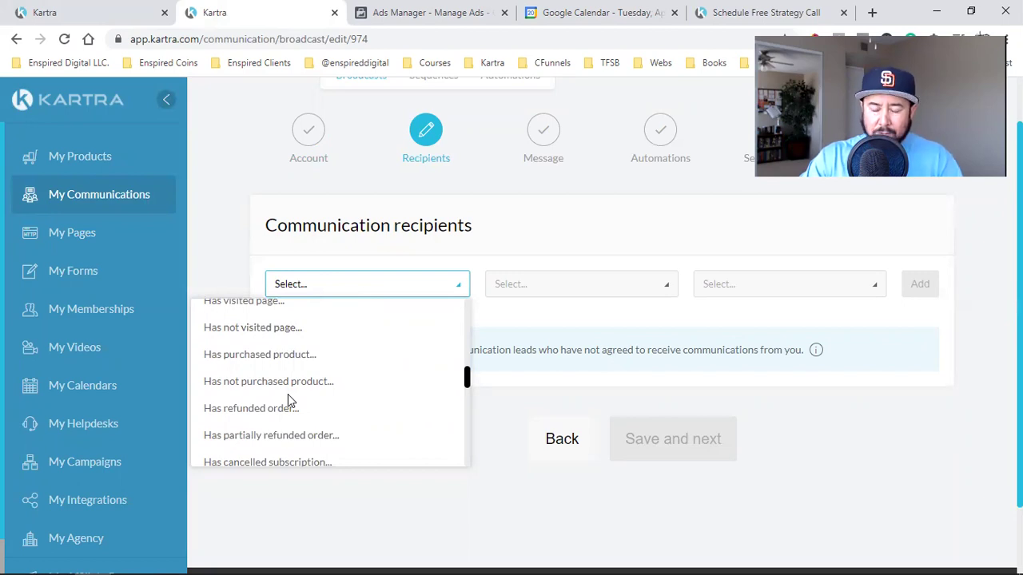
{"action": "scroll", "coordinate": [288, 396], "scroll_direction": "down", "scroll_amount": 3}
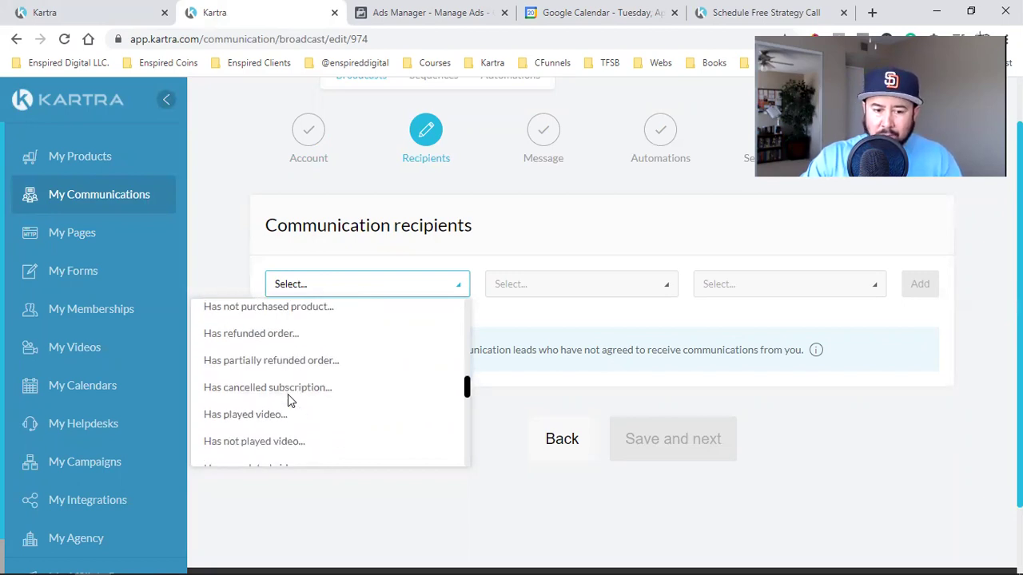
{"action": "scroll", "coordinate": [289, 401], "scroll_direction": "down", "scroll_amount": 12}
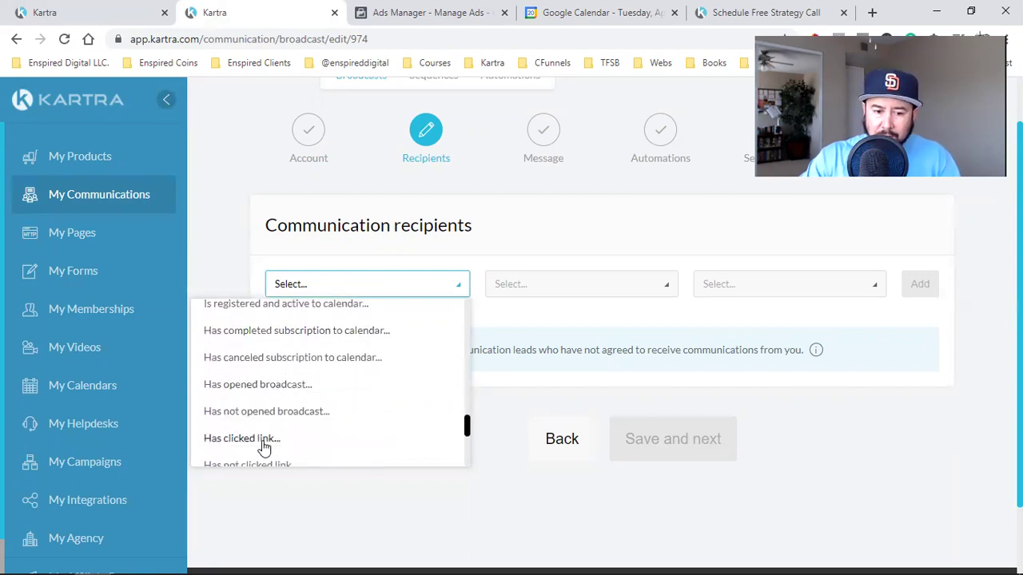
{"action": "scroll", "coordinate": [288, 444], "scroll_direction": "up", "scroll_amount": 15}
{"action": "scroll", "coordinate": [289, 446], "scroll_direction": "down", "scroll_amount": 15}
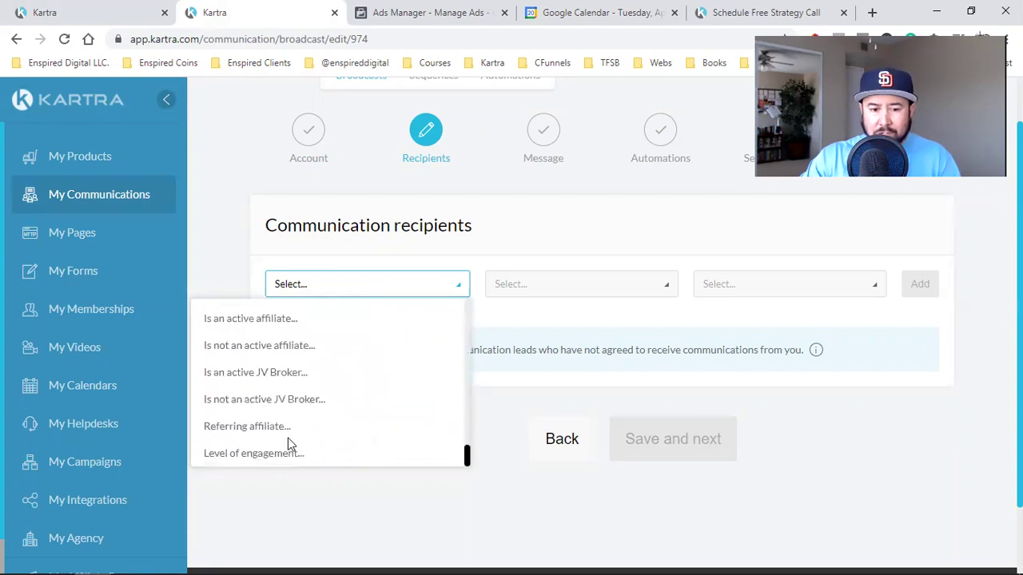
Add a recipient condition for leads subscribed to the FB Ads Cheat Sheet list
{"action": "scroll", "coordinate": [287, 445], "scroll_direction": "up", "scroll_amount": 15}
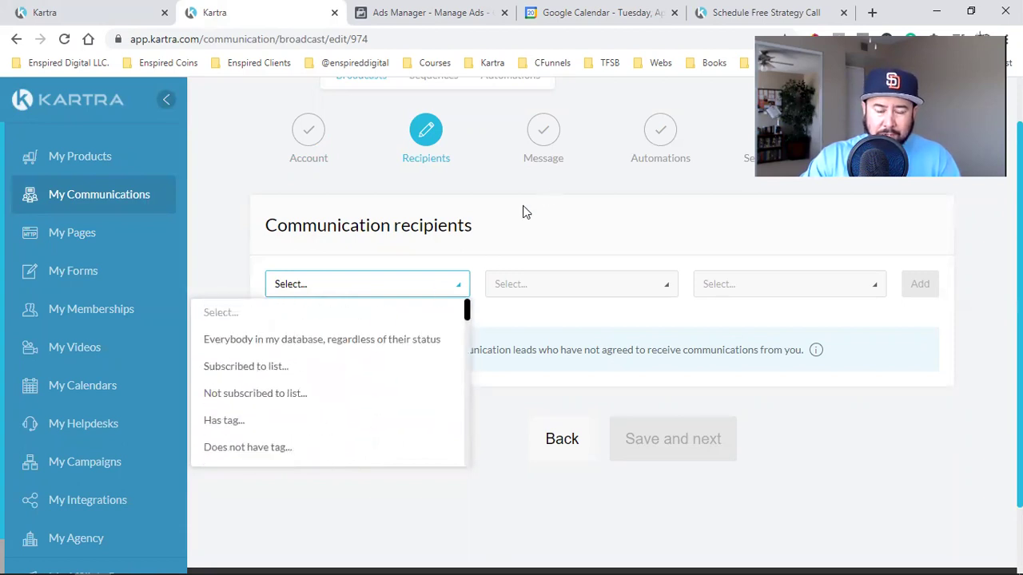
{"action": "left_click", "coordinate": [266, 370]}
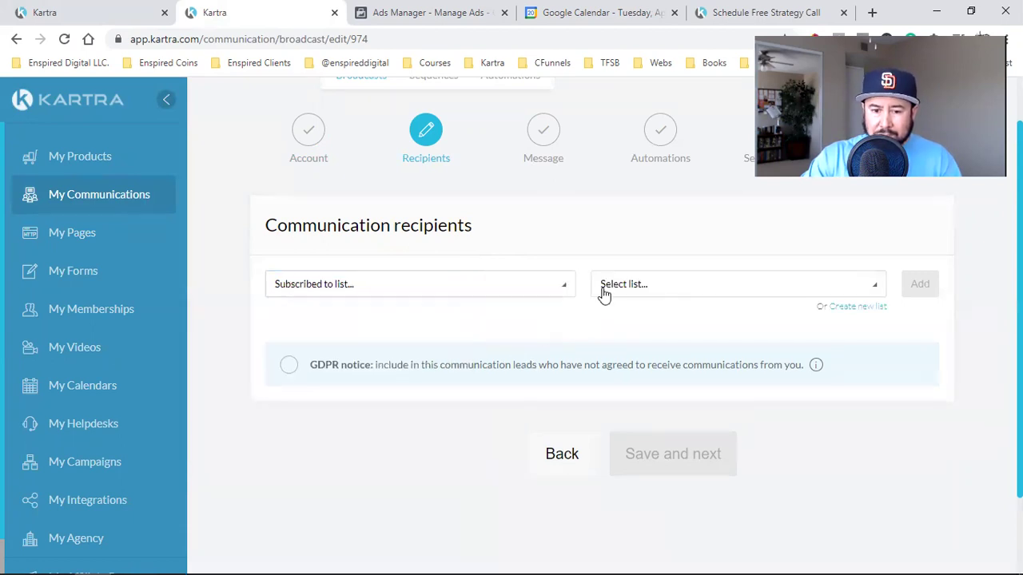
{"action": "left_click", "coordinate": [655, 286]}
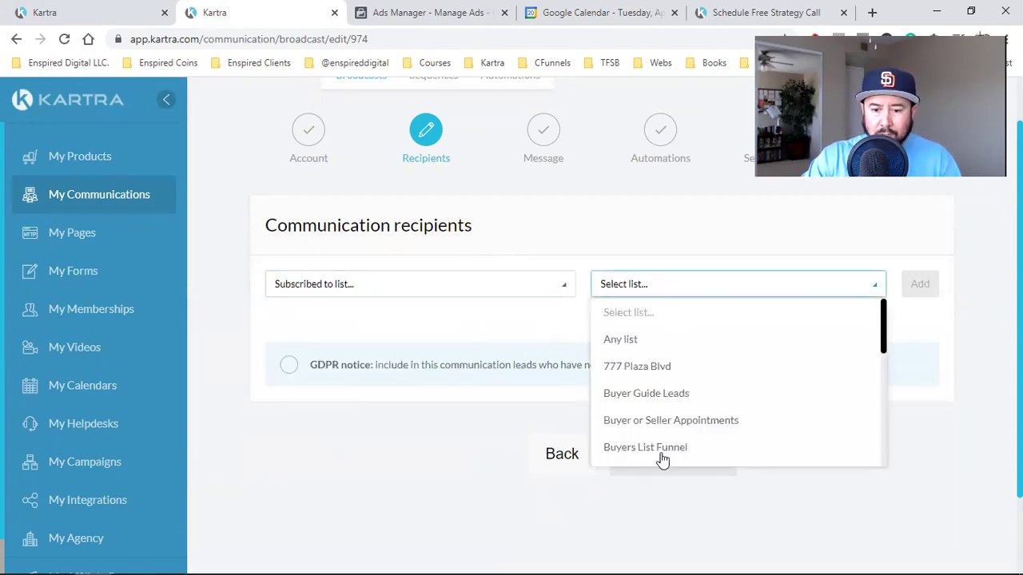
{"action": "scroll", "coordinate": [676, 384], "scroll_direction": "down", "scroll_amount": 1}
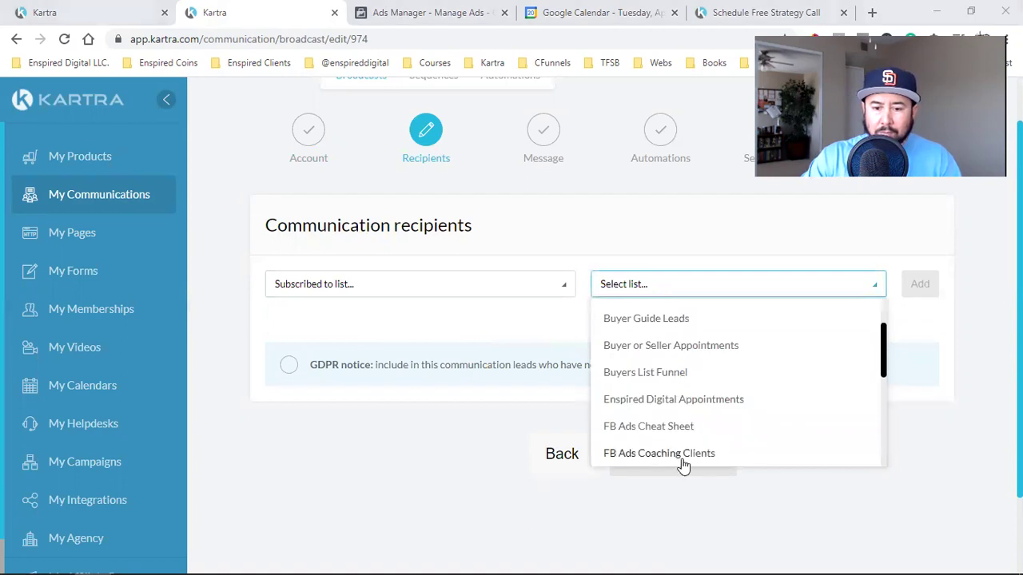
{"action": "left_click", "coordinate": [696, 428]}
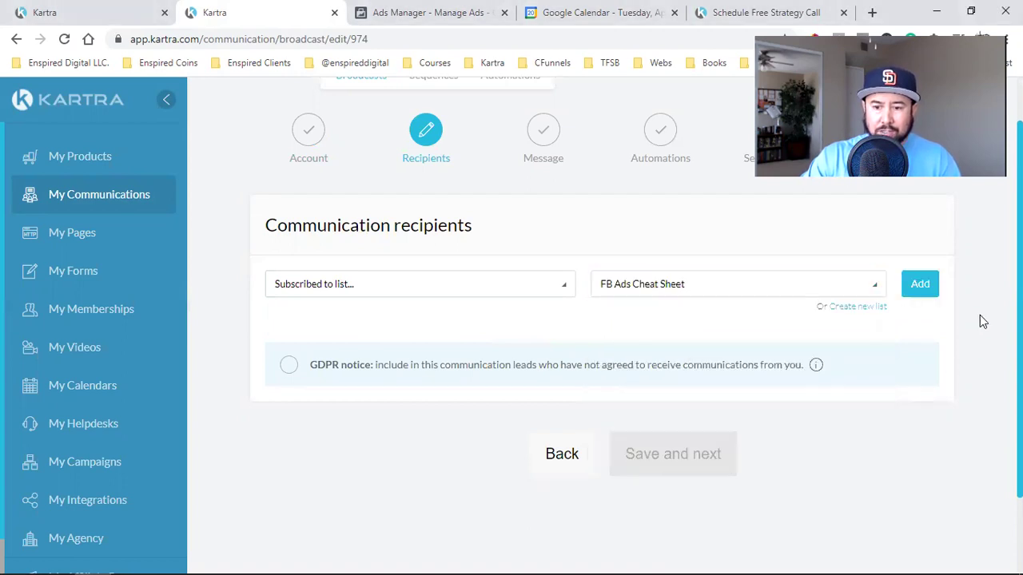
{"action": "left_click", "coordinate": [921, 286]}
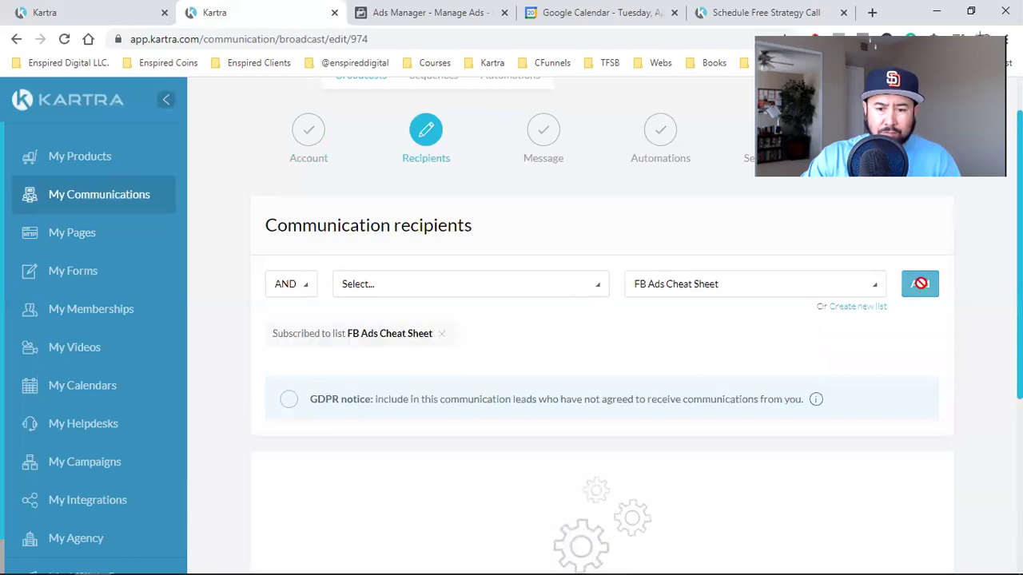
{"action": "scroll", "coordinate": [571, 484], "scroll_direction": "down", "scroll_amount": 1}
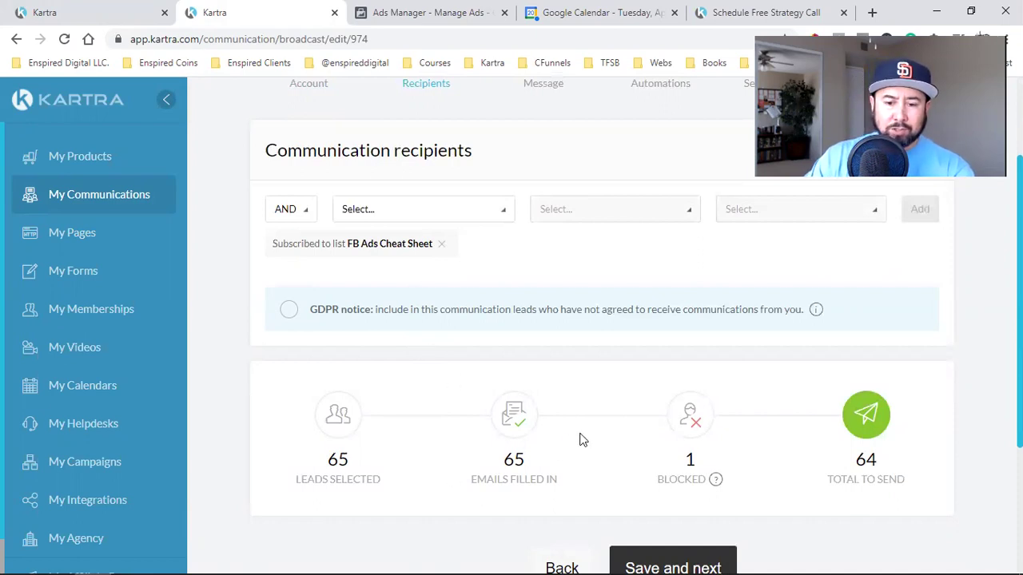
{"action": "double_click", "coordinate": [310, 244]}
{"action": "double_click", "coordinate": [310, 244]}
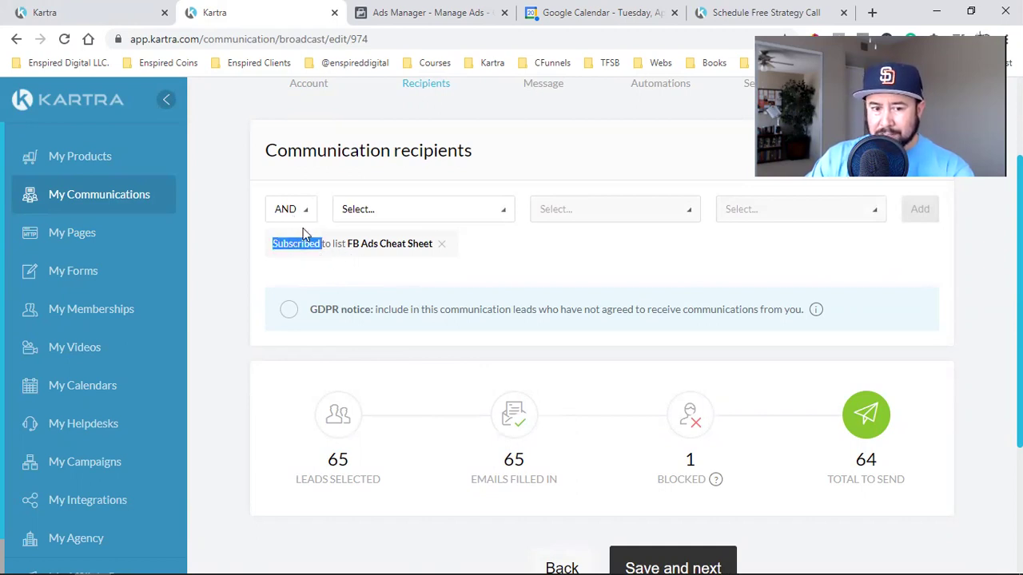
Add an AND condition for leads without the FB Ads Coaching Clients tag from the FB Ads Cheat Sheet category
{"action": "left_click", "coordinate": [378, 209]}
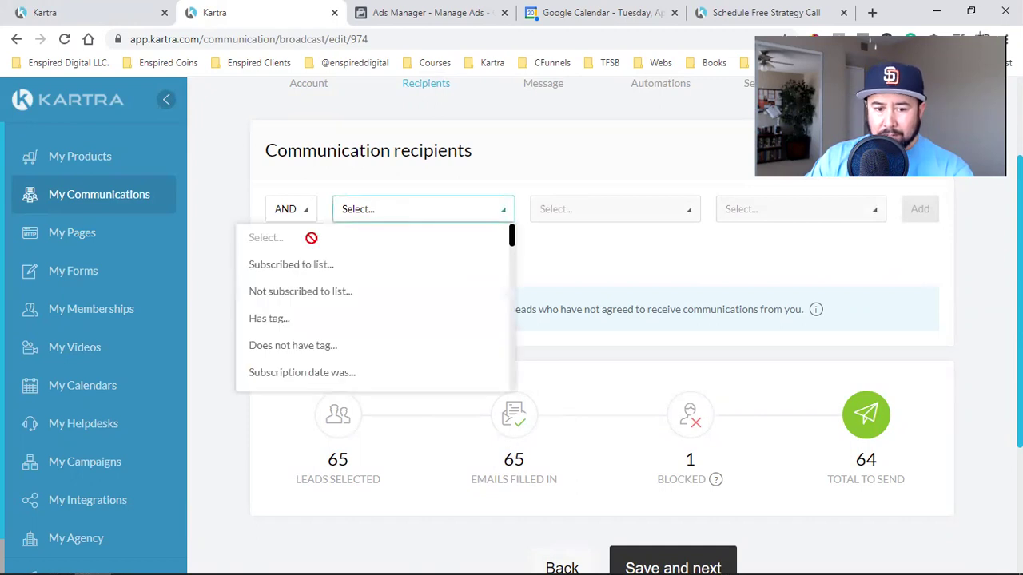
{"action": "left_click", "coordinate": [270, 348]}
{"action": "left_click", "coordinate": [671, 210]}
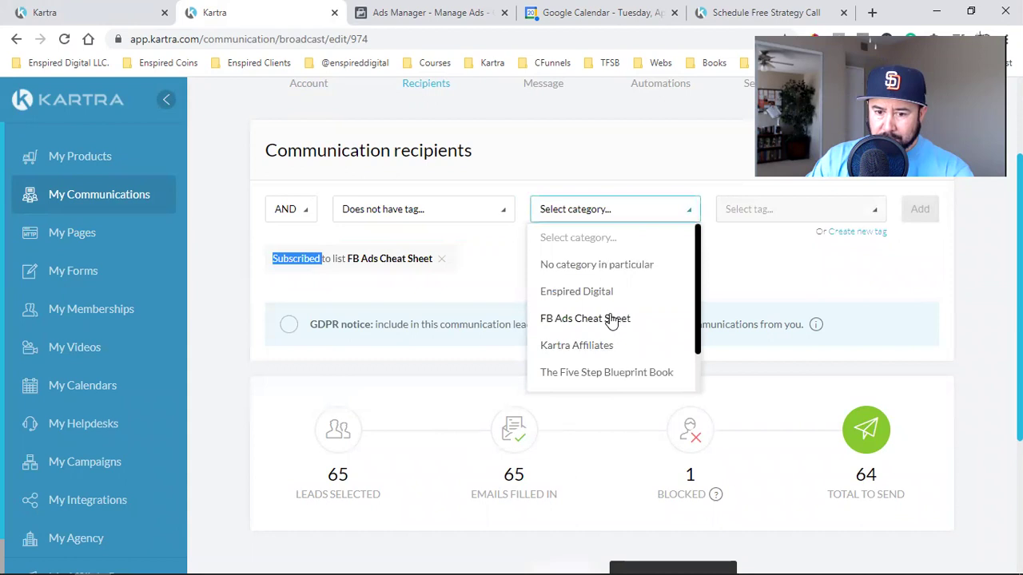
{"action": "left_click", "coordinate": [612, 319]}
{"action": "left_click", "coordinate": [818, 212]}
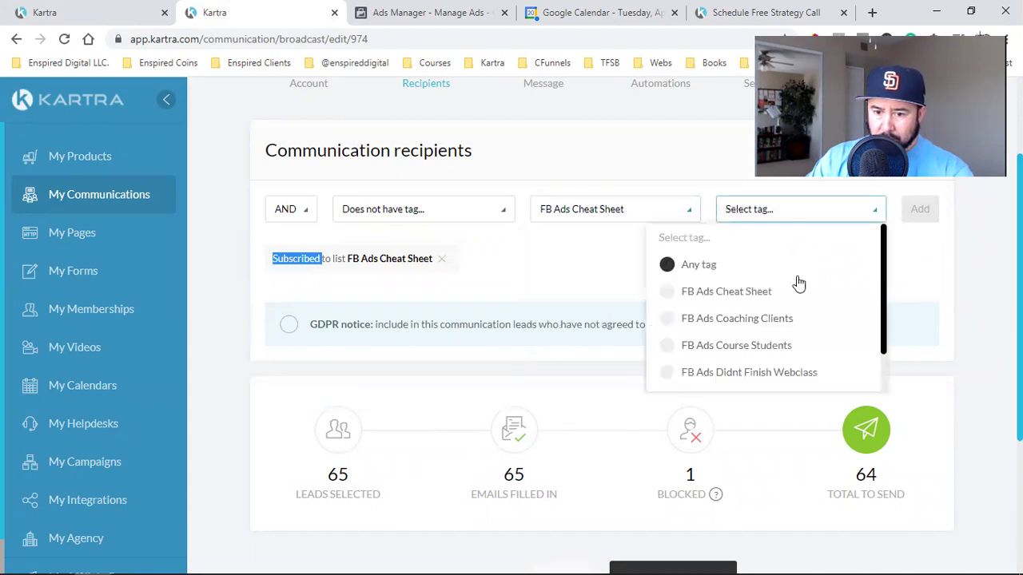
{"action": "left_click", "coordinate": [774, 320]}
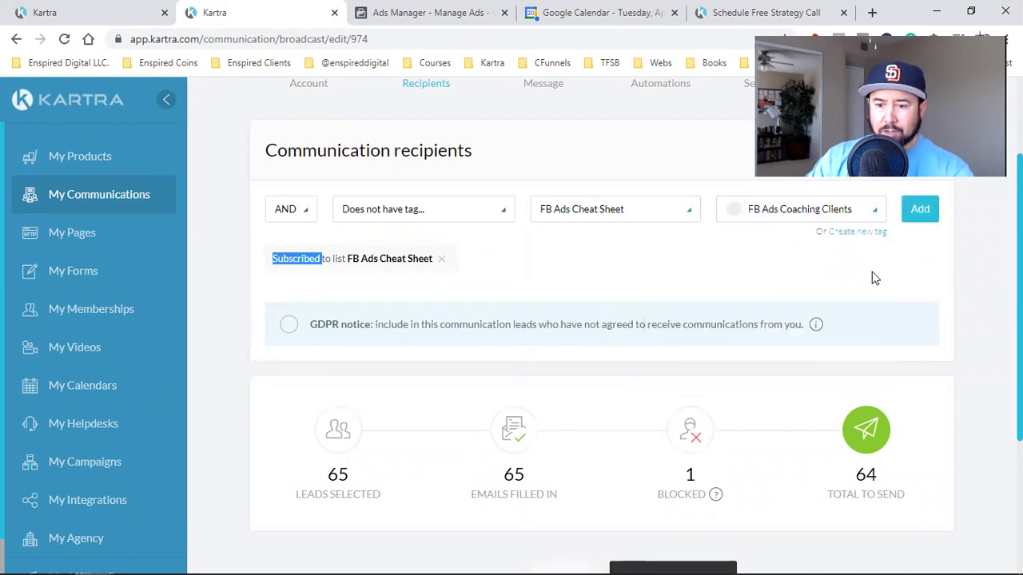
{"action": "left_click", "coordinate": [920, 212]}
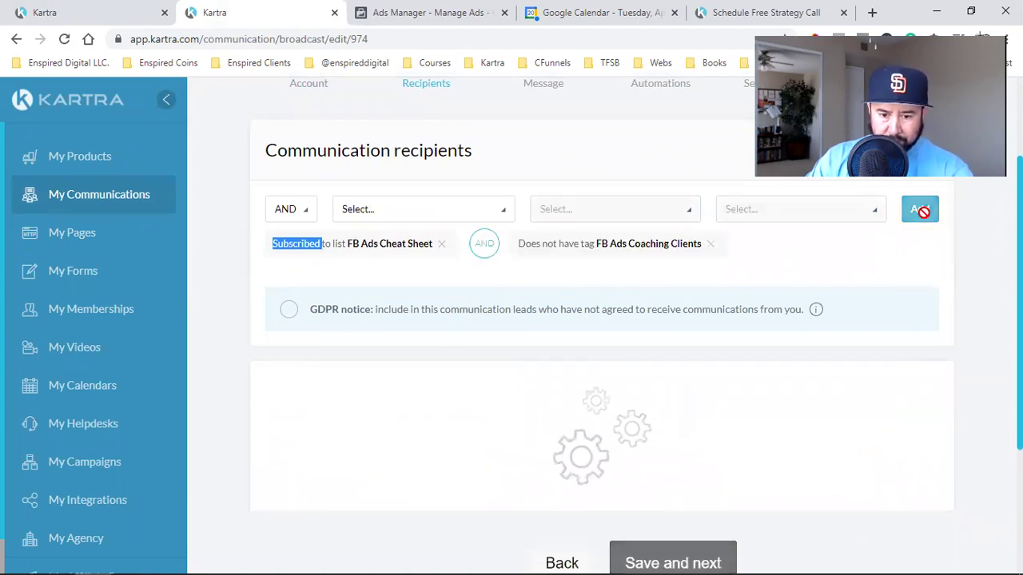
{"action": "double_click", "coordinate": [513, 461]}
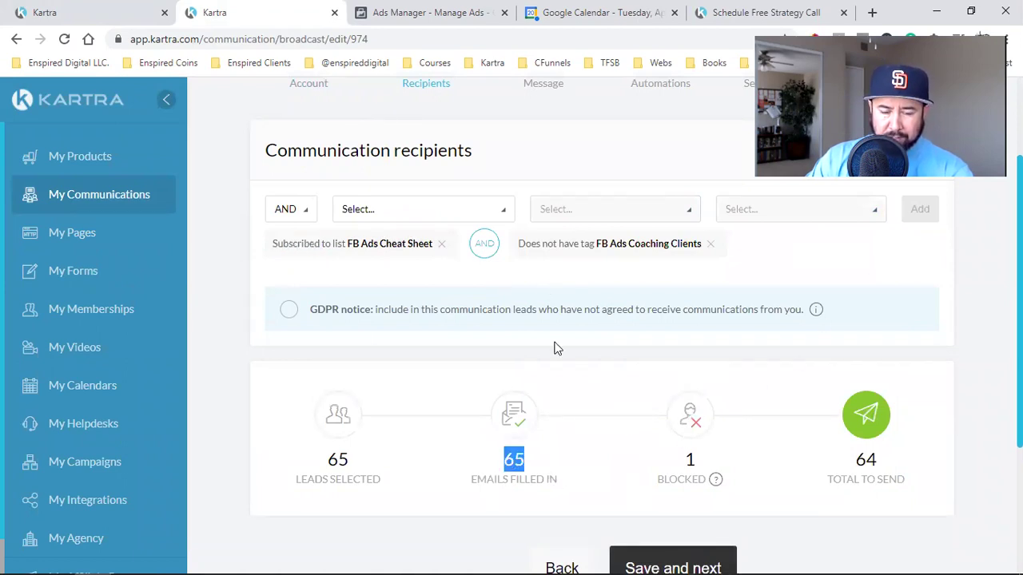
{"action": "scroll", "coordinate": [557, 349], "scroll_direction": "up", "scroll_amount": 1}
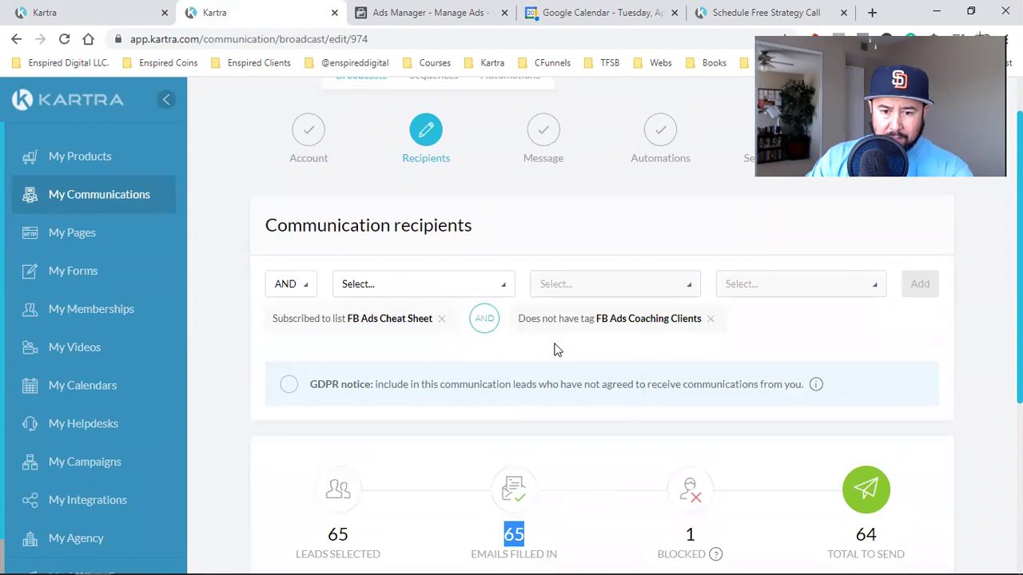
{"action": "triple_click", "coordinate": [656, 319]}
{"action": "double_click", "coordinate": [654, 319]}
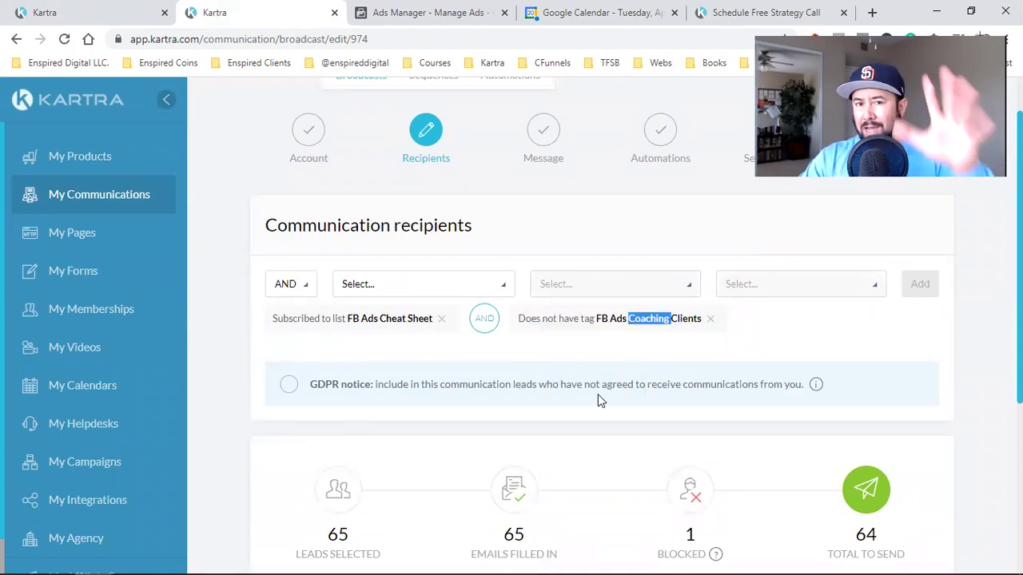
{"action": "left_click", "coordinate": [996, 376]}
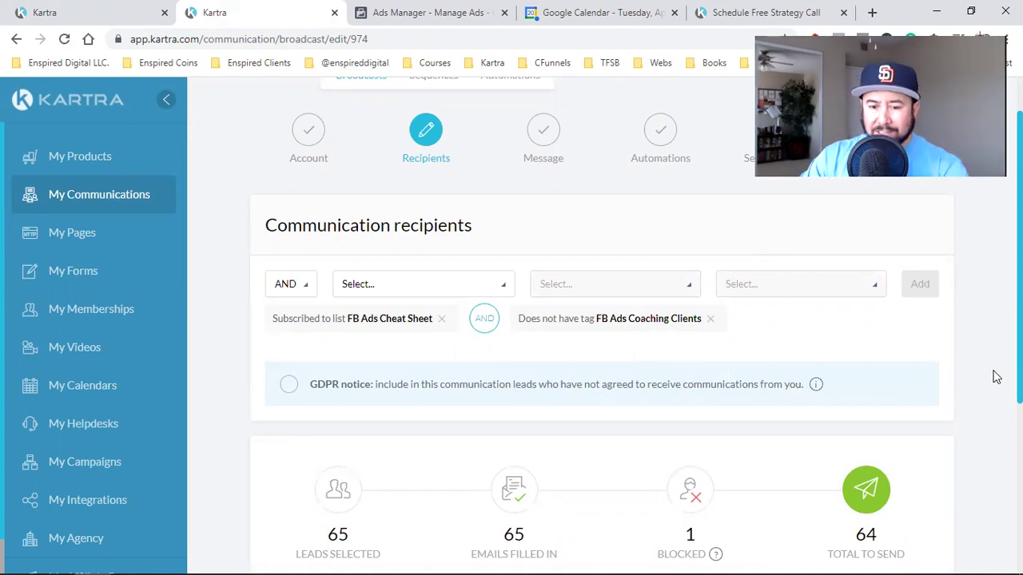
Save the recipients, continue to the message stage and choose Single email as the broadcast type
{"action": "scroll", "coordinate": [995, 371], "scroll_direction": "up", "scroll_amount": 1}
{"action": "scroll", "coordinate": [994, 370], "scroll_direction": "down", "scroll_amount": 5}
{"action": "left_click", "coordinate": [677, 357]}
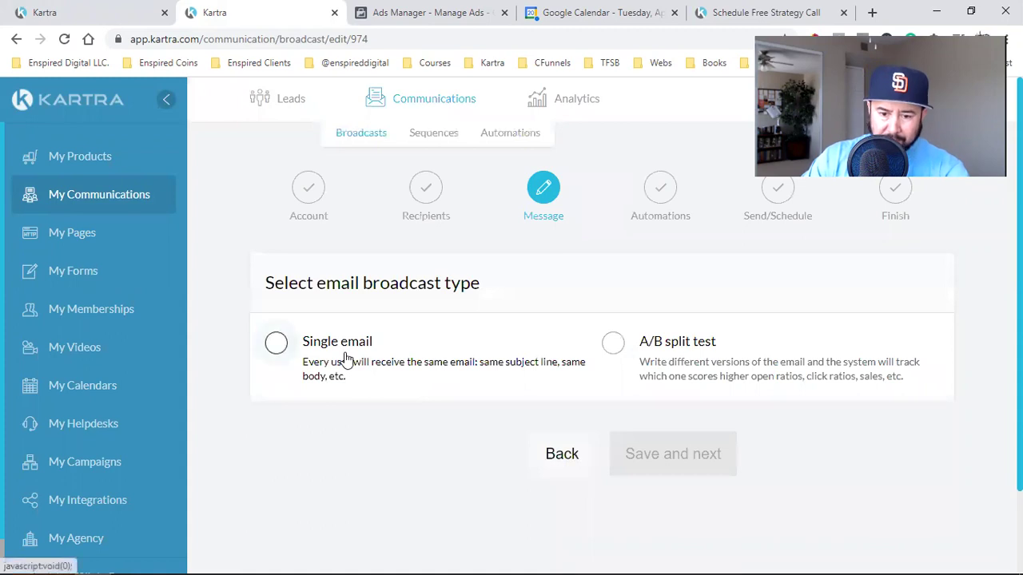
{"action": "left_click", "coordinate": [560, 358]}
{"action": "scroll", "coordinate": [552, 360], "scroll_direction": "down", "scroll_amount": 3}
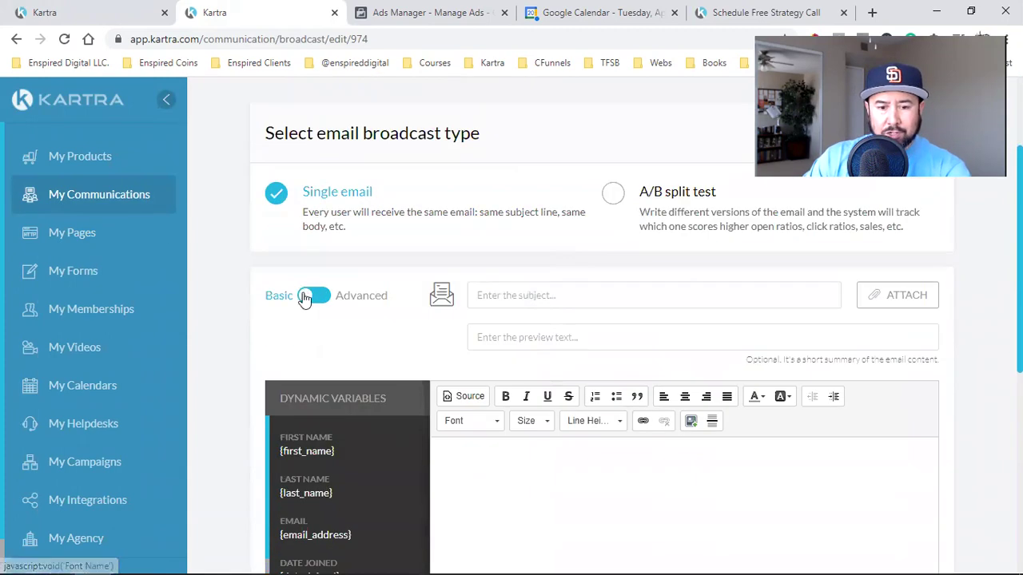
{"action": "scroll", "coordinate": [403, 375], "scroll_direction": "down", "scroll_amount": 2}
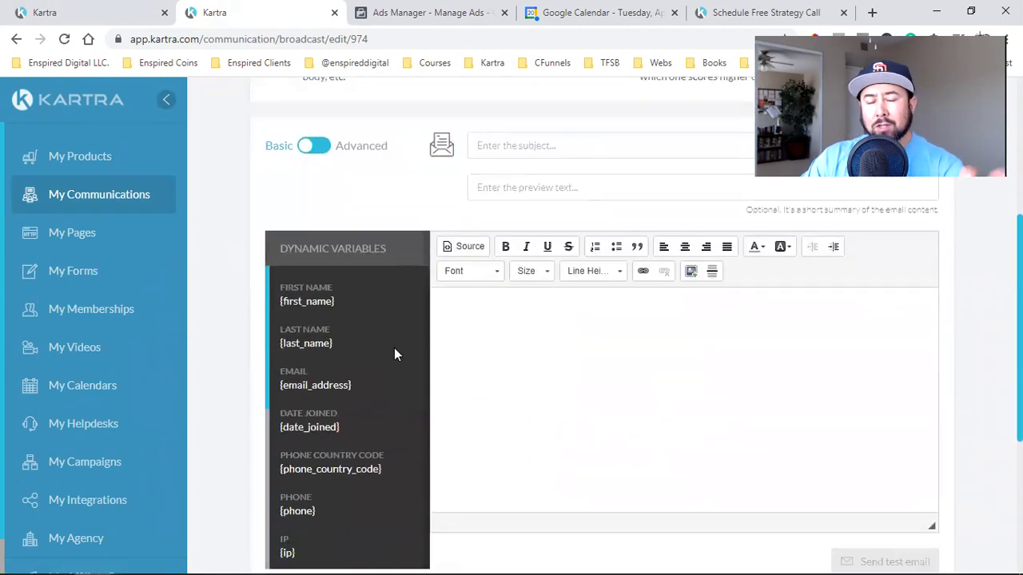
View the available actions for the "BROADCAST: How Are Your FB Ads?" page and return to the broadcast message
{"action": "left_click", "coordinate": [140, 10]}
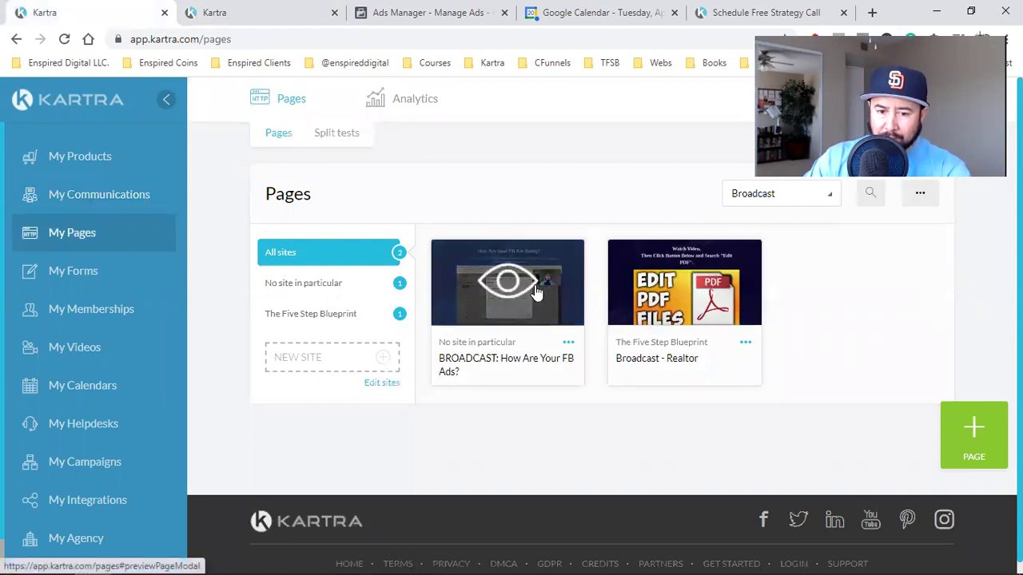
{"action": "left_click", "coordinate": [567, 349]}
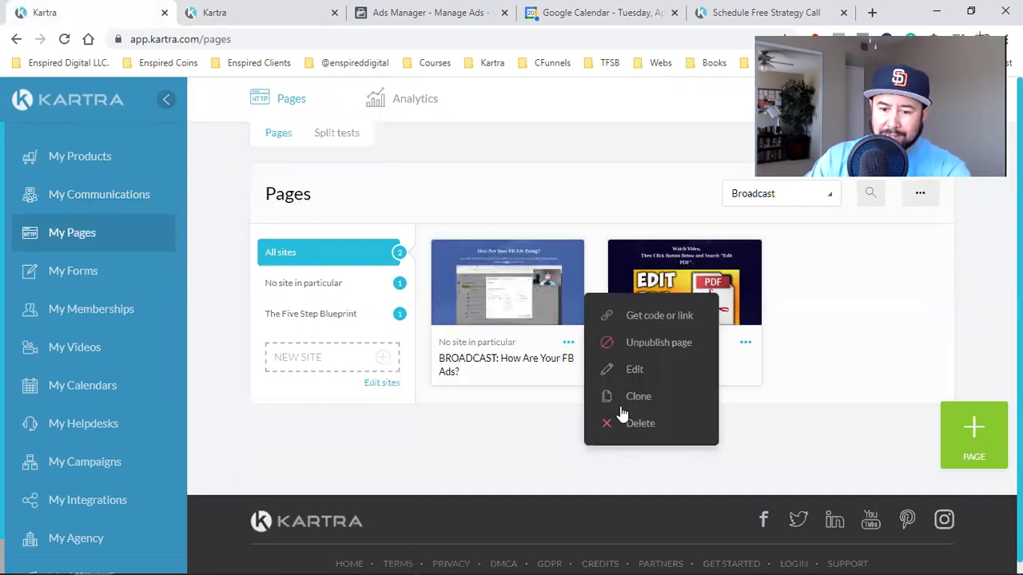
{"action": "left_click", "coordinate": [480, 431]}
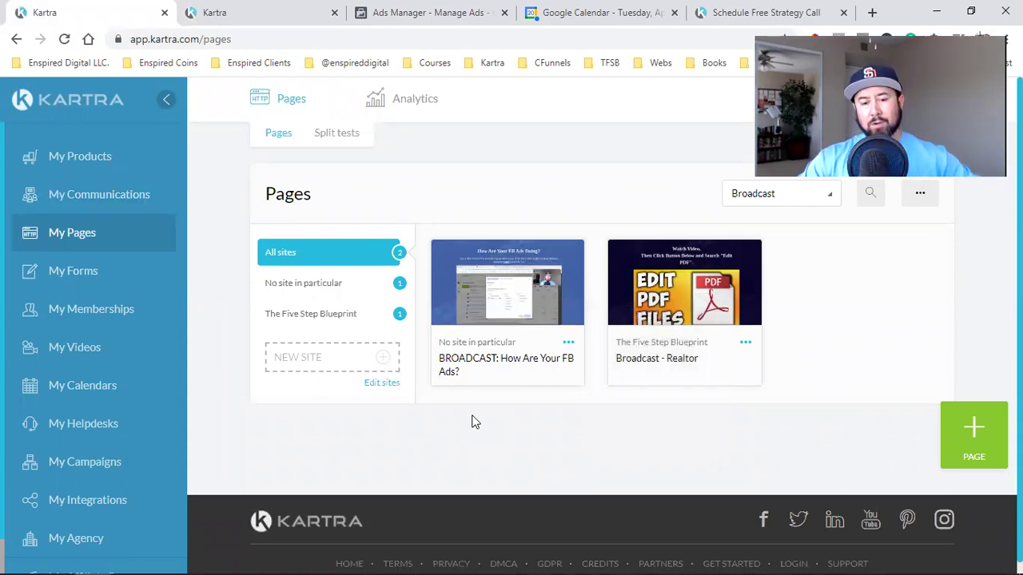
{"action": "left_click", "coordinate": [279, 9]}
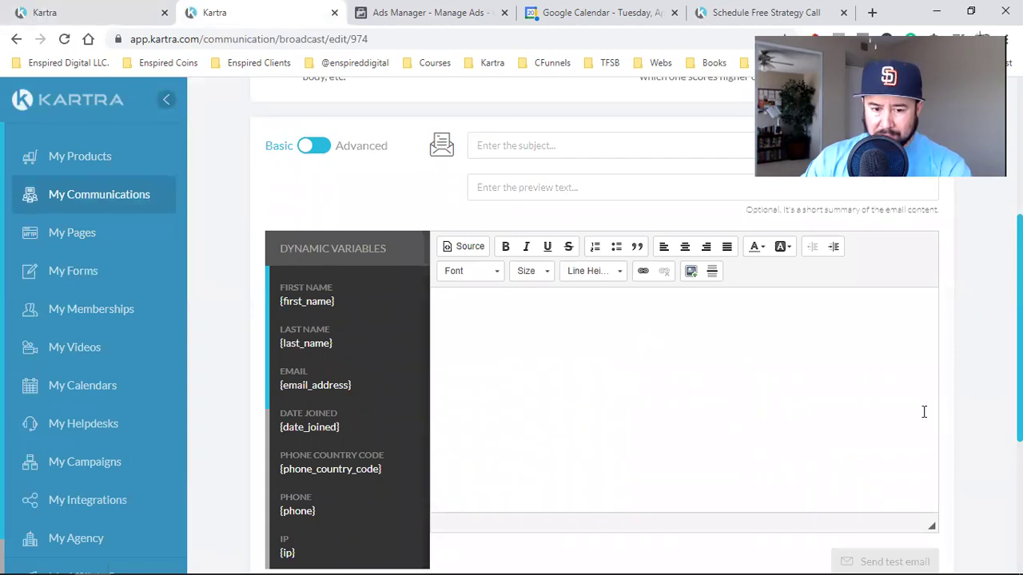
Try the {first_name} dynamic variable in the basic email body and clear it again
{"action": "scroll", "coordinate": [409, 384], "scroll_direction": "up", "scroll_amount": 3}
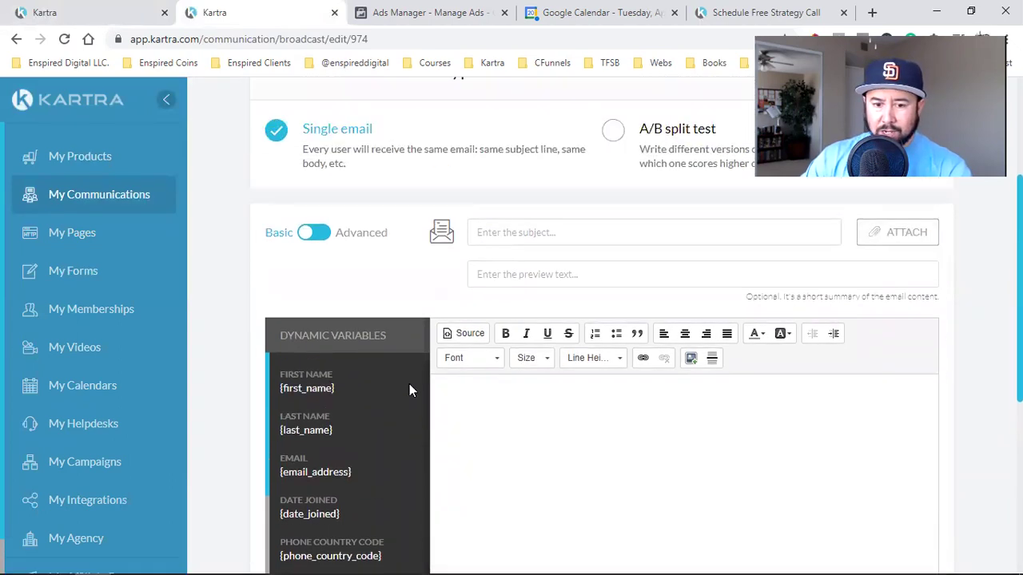
{"action": "scroll", "coordinate": [578, 373], "scroll_direction": "down", "scroll_amount": 1}
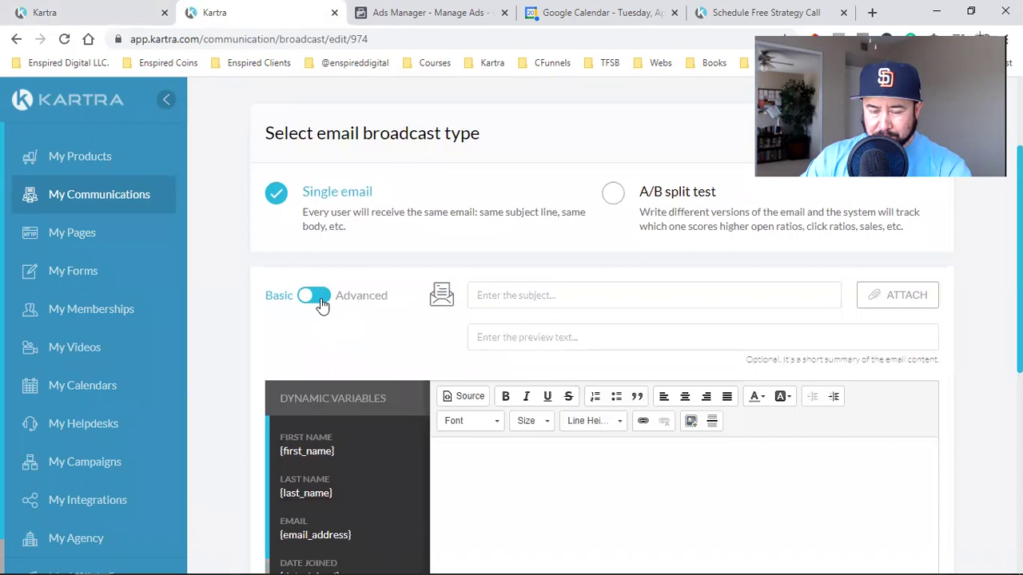
{"action": "scroll", "coordinate": [336, 272], "scroll_direction": "down", "scroll_amount": 2}
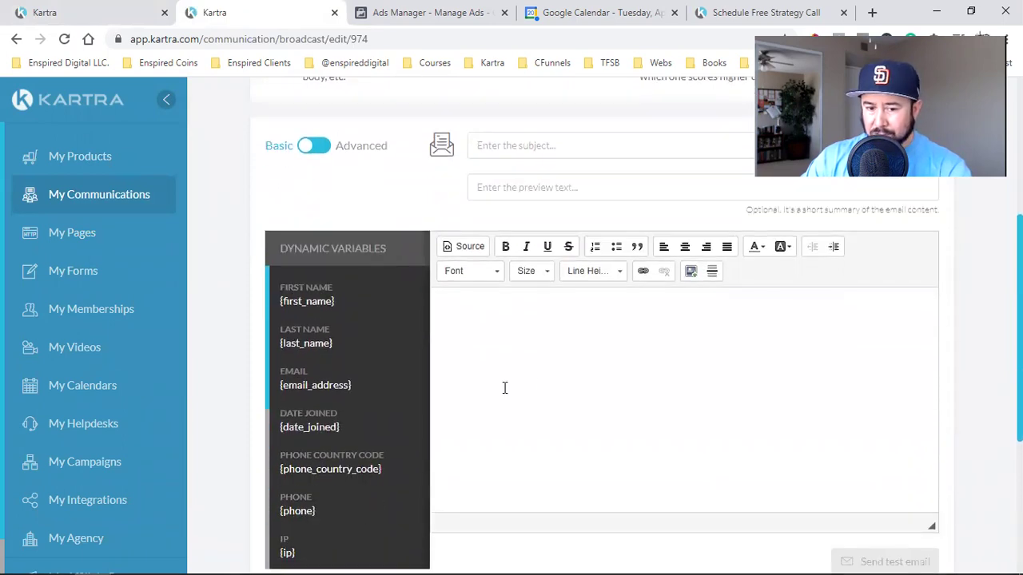
{"action": "double_click", "coordinate": [319, 302]}
{"action": "right_click", "coordinate": [321, 304]}
{"action": "left_click", "coordinate": [352, 313]}
{"action": "left_click", "coordinate": [533, 326]}
{"action": "key", "text": "ctrl+v"}
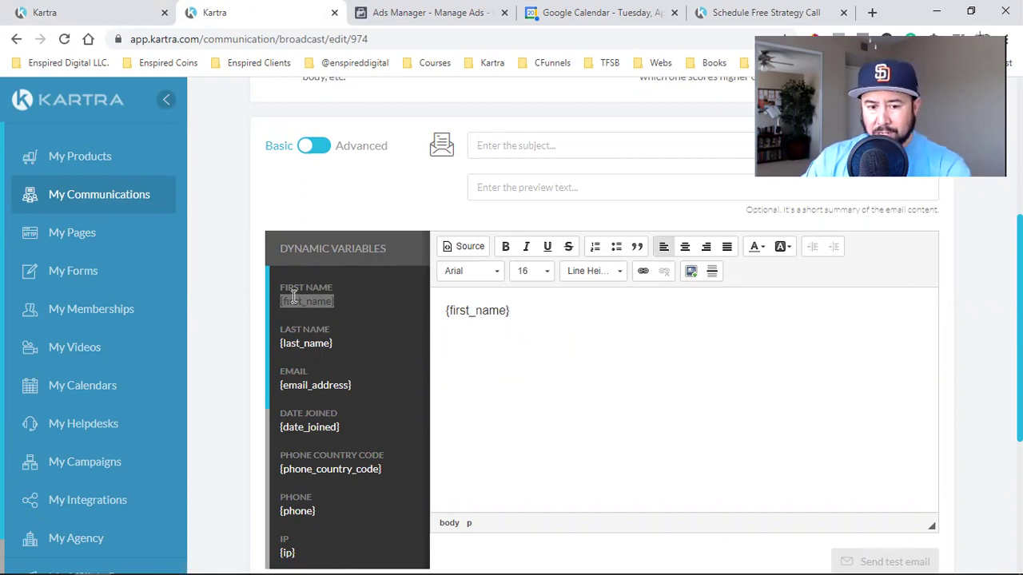
{"action": "left_click", "coordinate": [319, 249]}
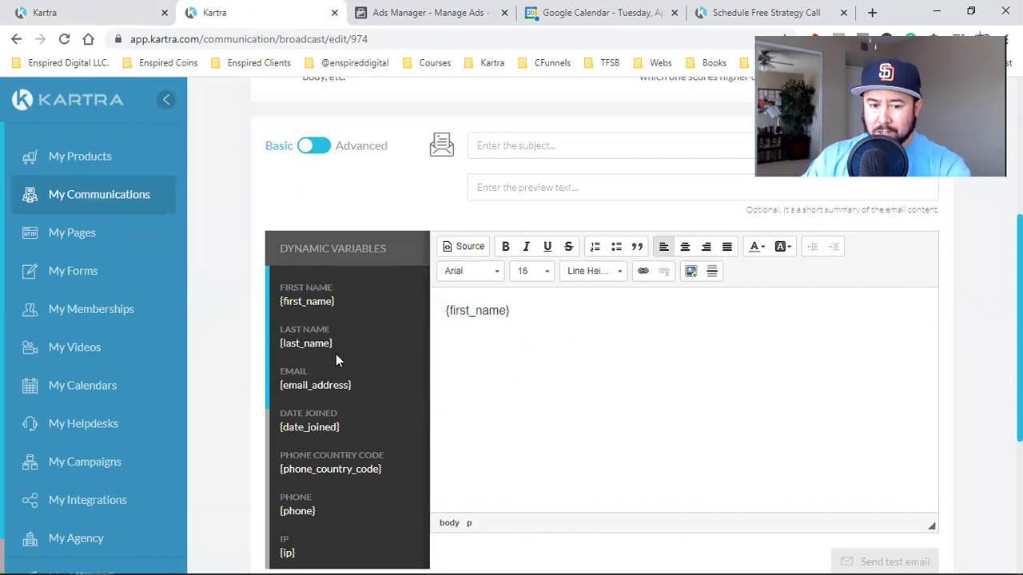
{"action": "triple_click", "coordinate": [471, 313]}
{"action": "key", "text": "BackSpace"}
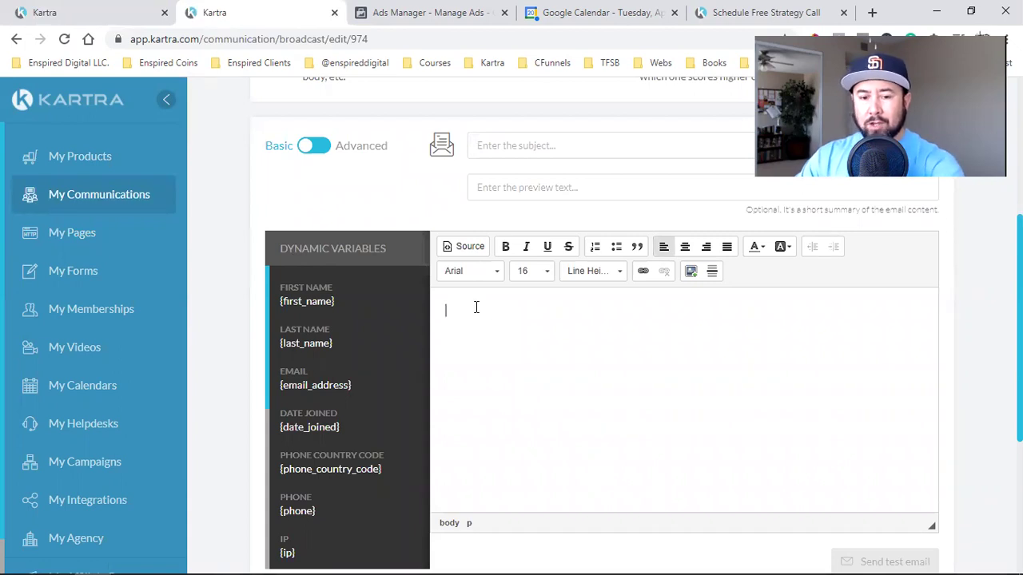
Switch the email editor from Basic to Advanced mode and expand the design templates
{"action": "scroll", "coordinate": [536, 360], "scroll_direction": "up", "scroll_amount": 1}
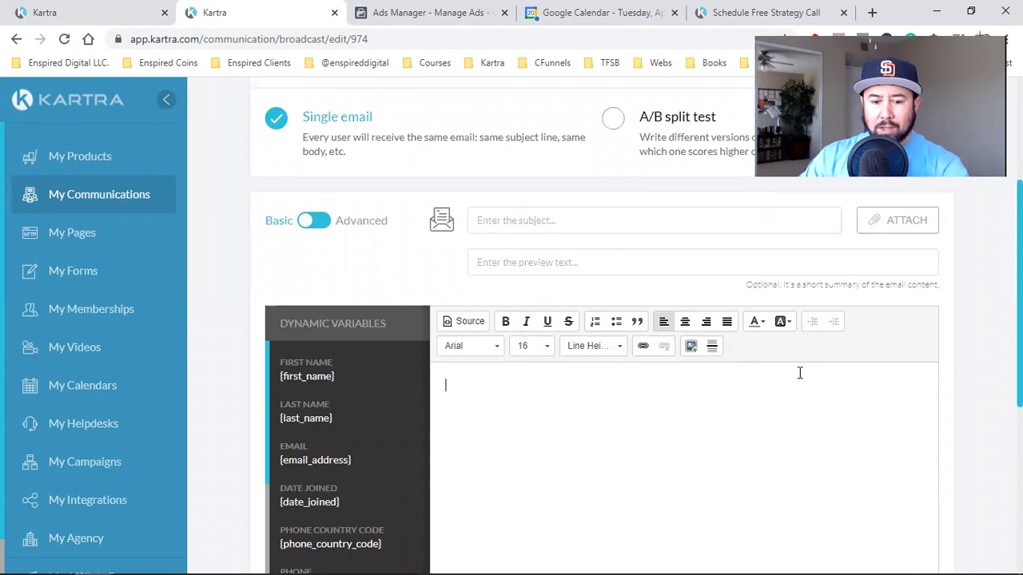
{"action": "scroll", "coordinate": [605, 422], "scroll_direction": "down", "scroll_amount": 3}
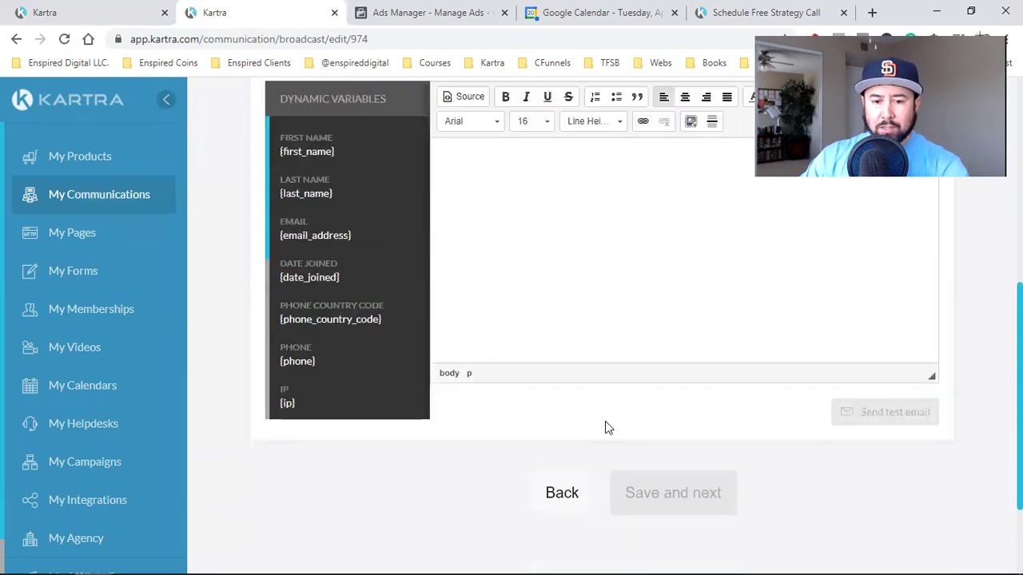
{"action": "scroll", "coordinate": [596, 400], "scroll_direction": "up", "scroll_amount": 2}
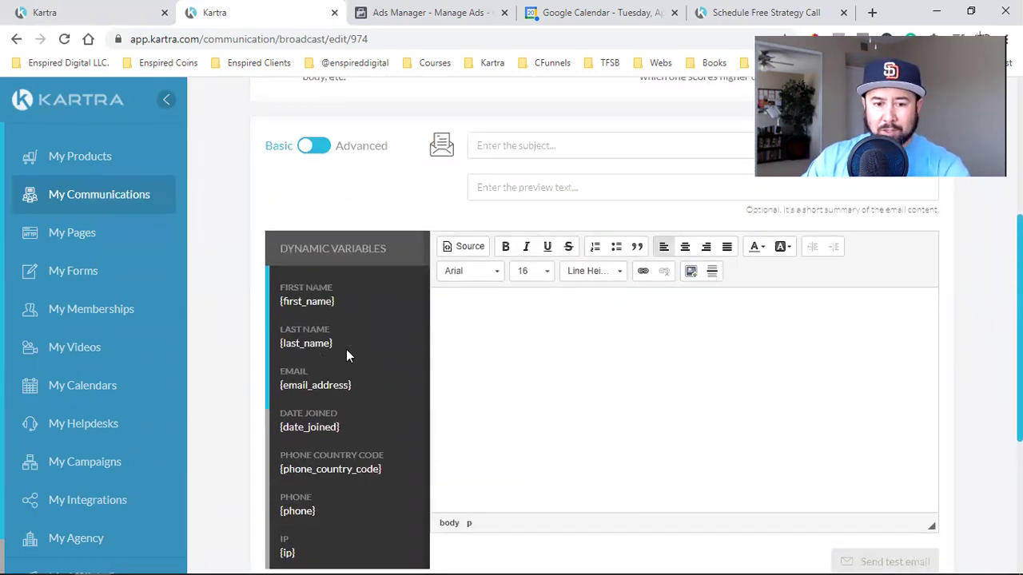
{"action": "left_click", "coordinate": [316, 147]}
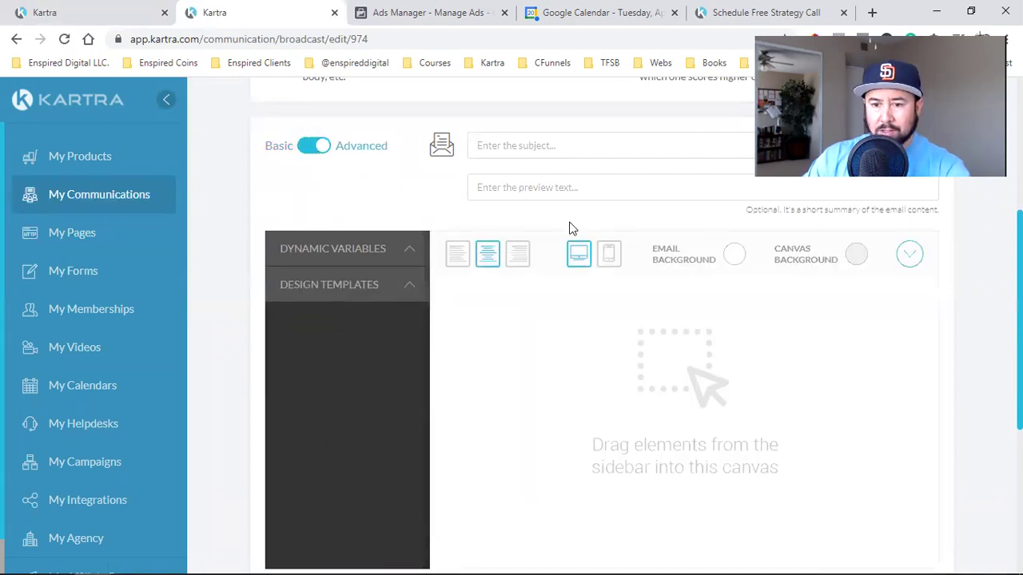
{"action": "left_click", "coordinate": [386, 292]}
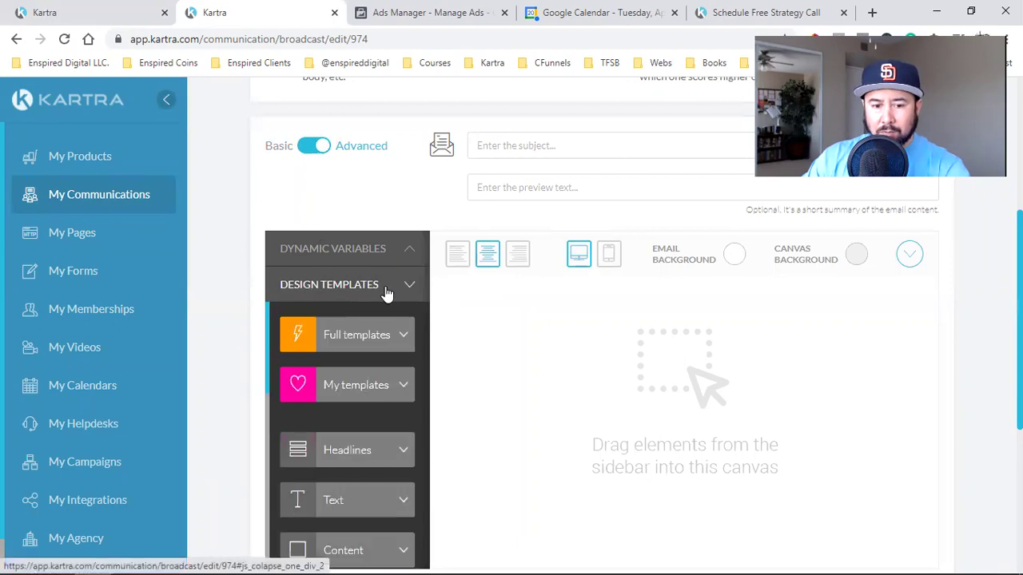
Browse the full email design templates and return to the list of template categories
{"action": "left_click", "coordinate": [359, 353]}
{"action": "scroll", "coordinate": [357, 345], "scroll_direction": "down", "scroll_amount": 10}
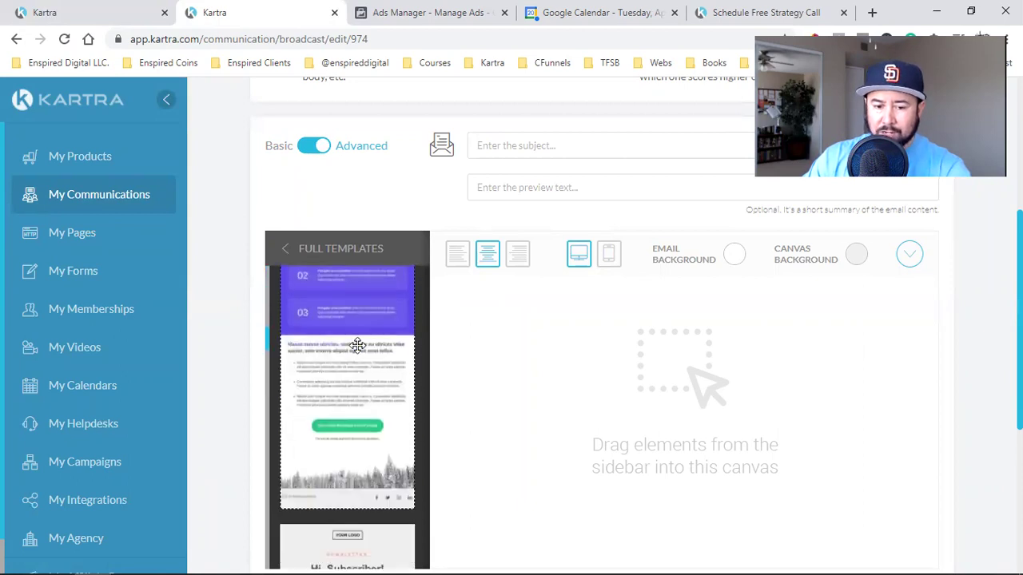
{"action": "scroll", "coordinate": [358, 345], "scroll_direction": "down", "scroll_amount": 3}
{"action": "scroll", "coordinate": [358, 345], "scroll_direction": "down", "scroll_amount": 4}
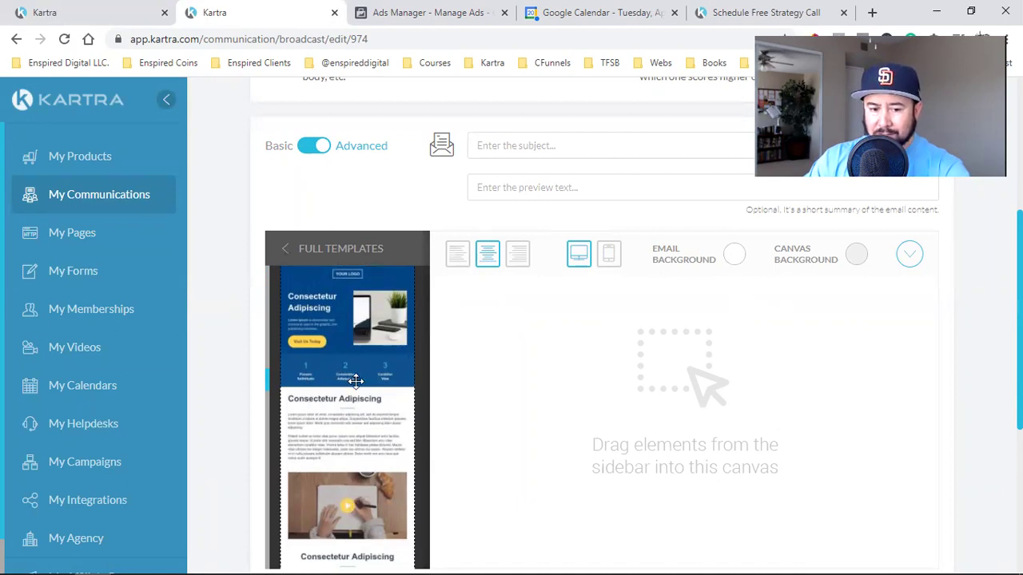
{"action": "scroll", "coordinate": [338, 360], "scroll_direction": "down", "scroll_amount": 5}
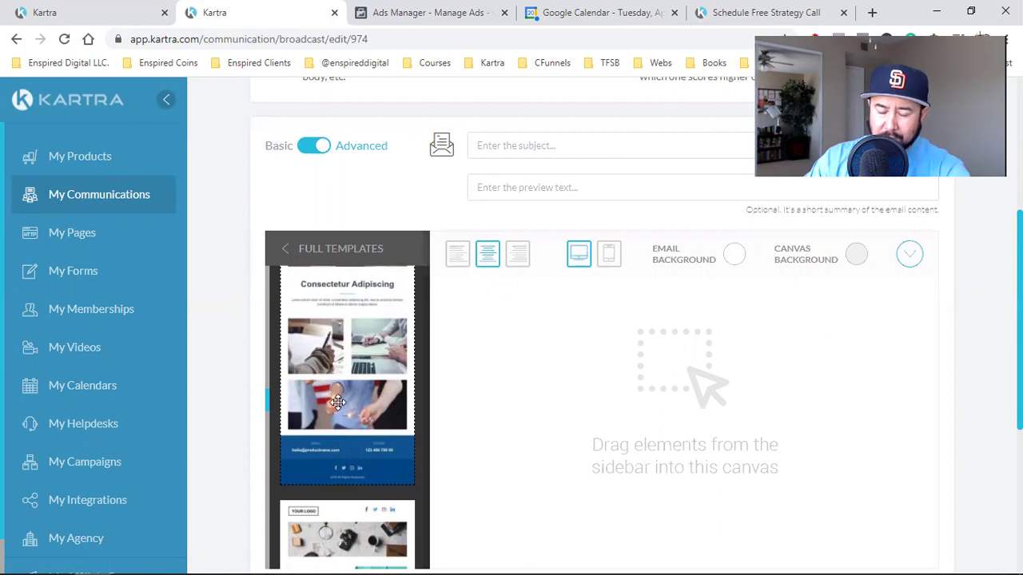
{"action": "scroll", "coordinate": [342, 378], "scroll_direction": "up", "scroll_amount": 10}
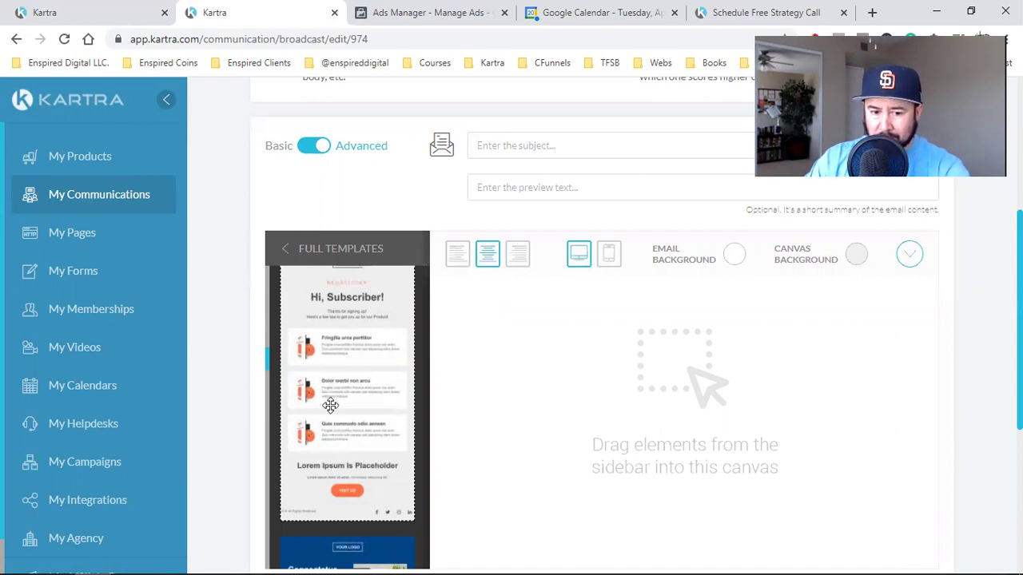
{"action": "scroll", "coordinate": [342, 370], "scroll_direction": "down", "scroll_amount": 4}
{"action": "scroll", "coordinate": [345, 383], "scroll_direction": "up", "scroll_amount": 4}
{"action": "scroll", "coordinate": [328, 495], "scroll_direction": "down", "scroll_amount": 6}
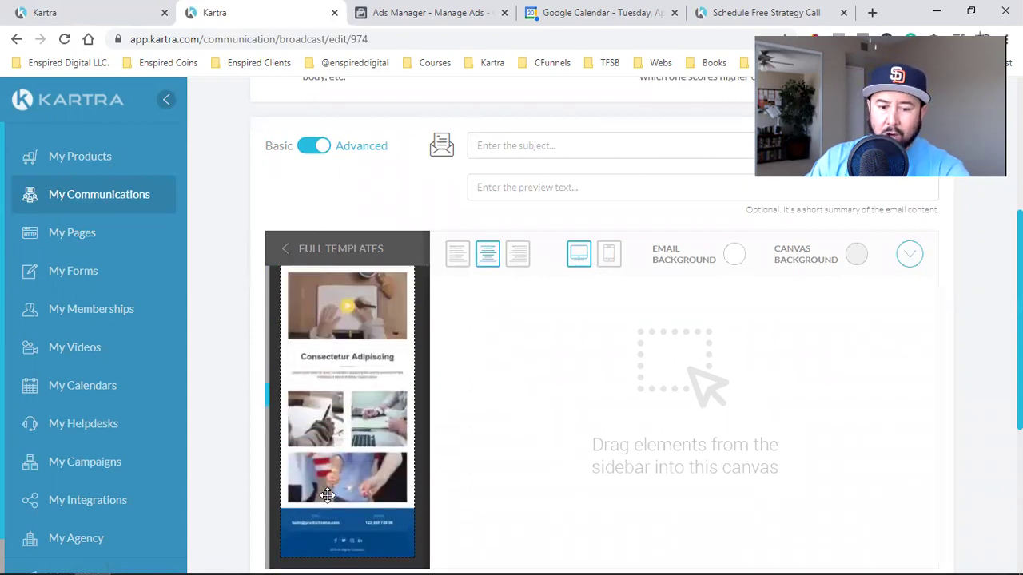
{"action": "scroll", "coordinate": [328, 496], "scroll_direction": "down", "scroll_amount": 4}
{"action": "scroll", "coordinate": [328, 495], "scroll_direction": "up", "scroll_amount": 6}
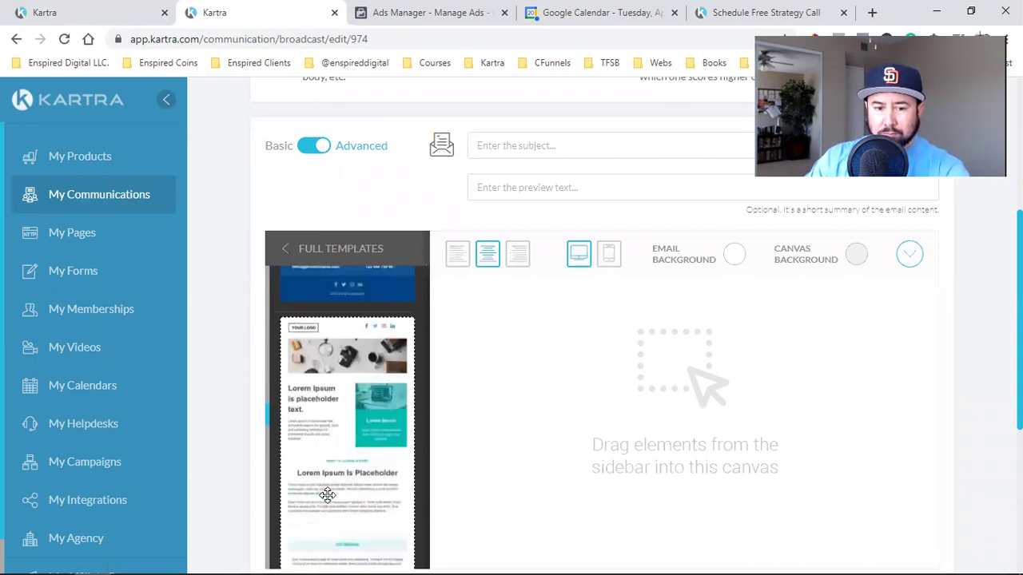
{"action": "scroll", "coordinate": [308, 399], "scroll_direction": "up", "scroll_amount": 4}
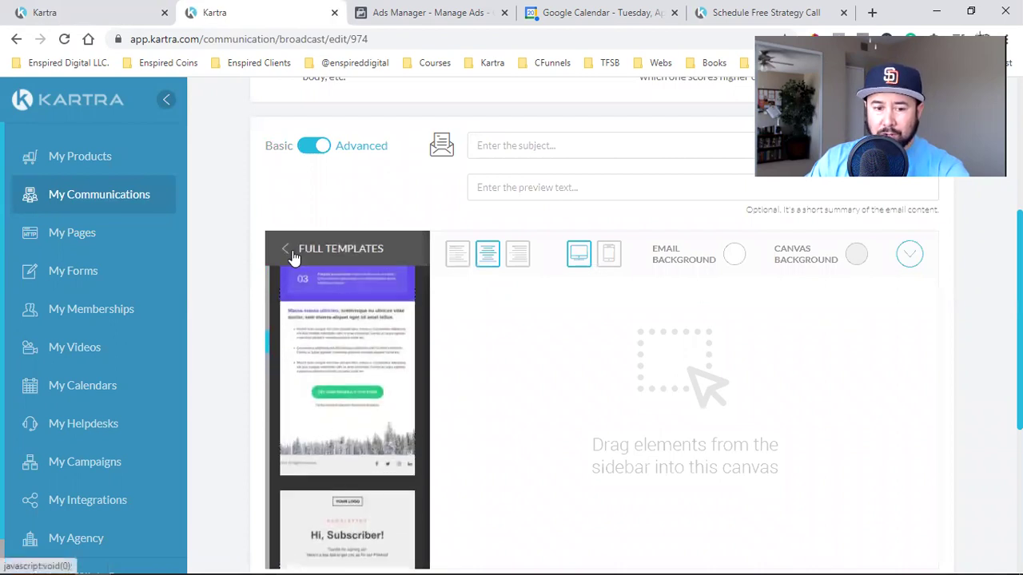
{"action": "left_click", "coordinate": [319, 249]}
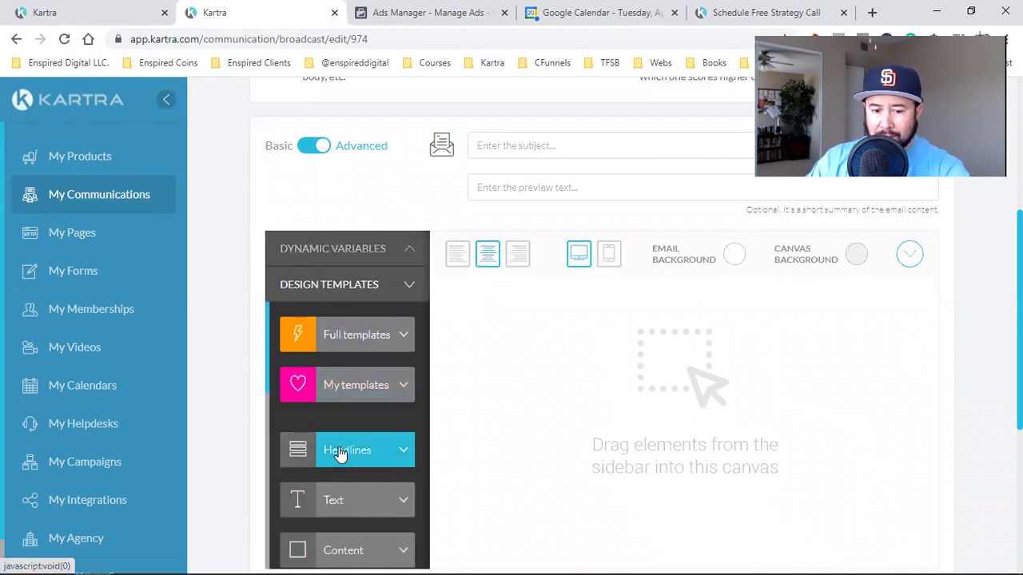
Insert the saved Zoom coaching invitation from My templates into the empty email canvas
{"action": "scroll", "coordinate": [315, 526], "scroll_direction": "down", "scroll_amount": 3}
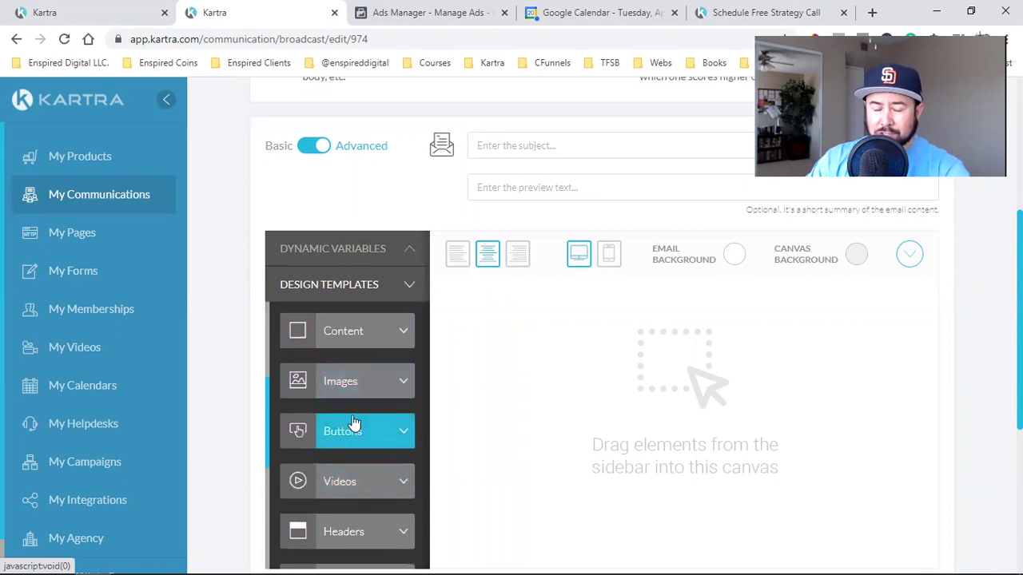
{"action": "scroll", "coordinate": [354, 423], "scroll_direction": "up", "scroll_amount": 3}
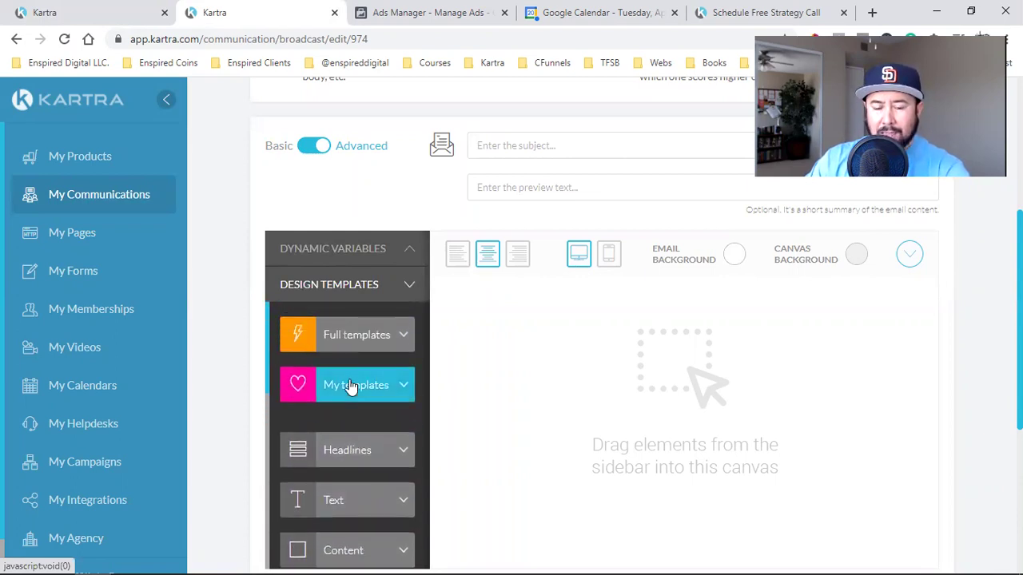
{"action": "left_click", "coordinate": [351, 387]}
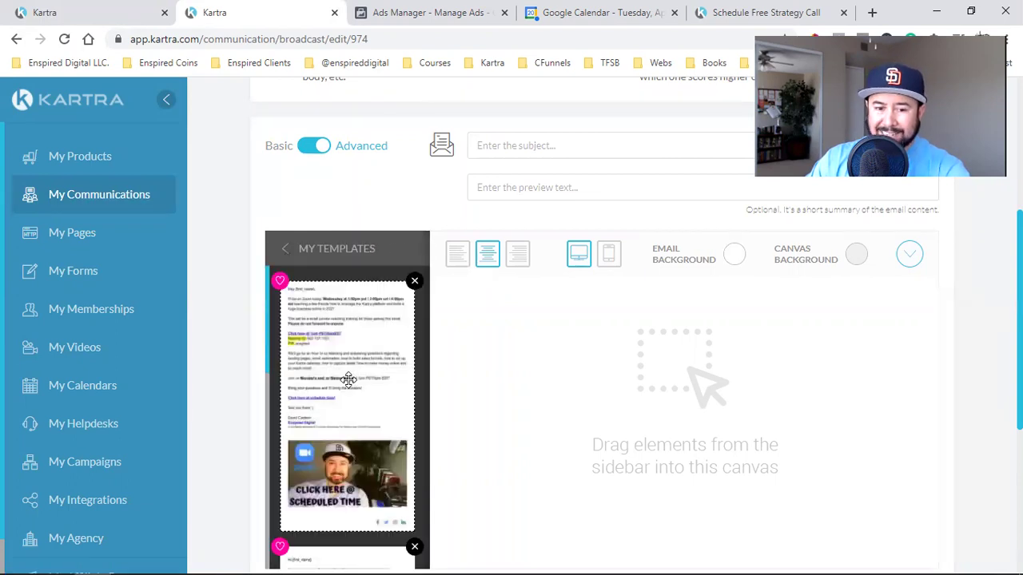
{"action": "scroll", "coordinate": [349, 380], "scroll_direction": "down", "scroll_amount": 10}
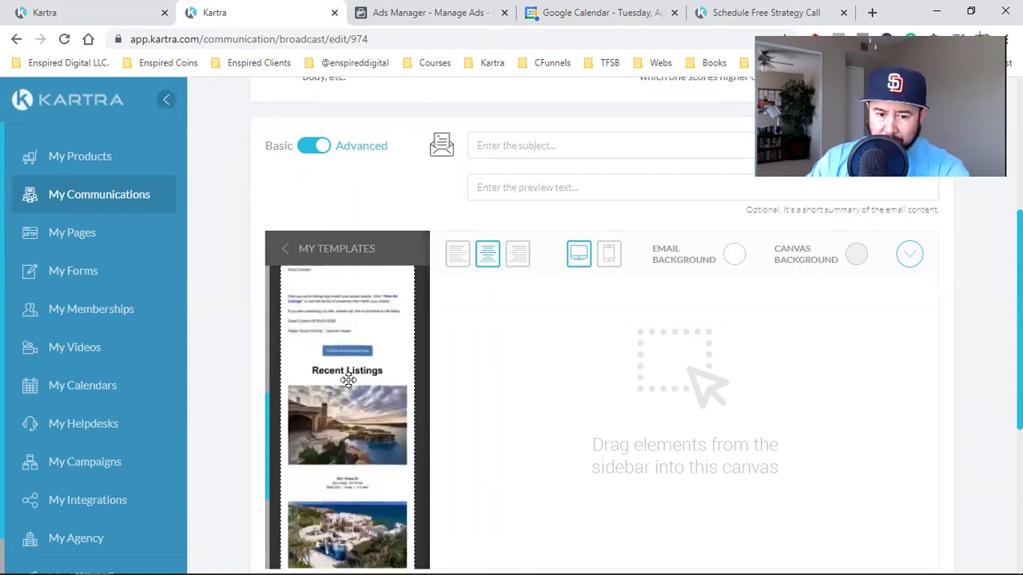
{"action": "scroll", "coordinate": [348, 380], "scroll_direction": "up", "scroll_amount": 10}
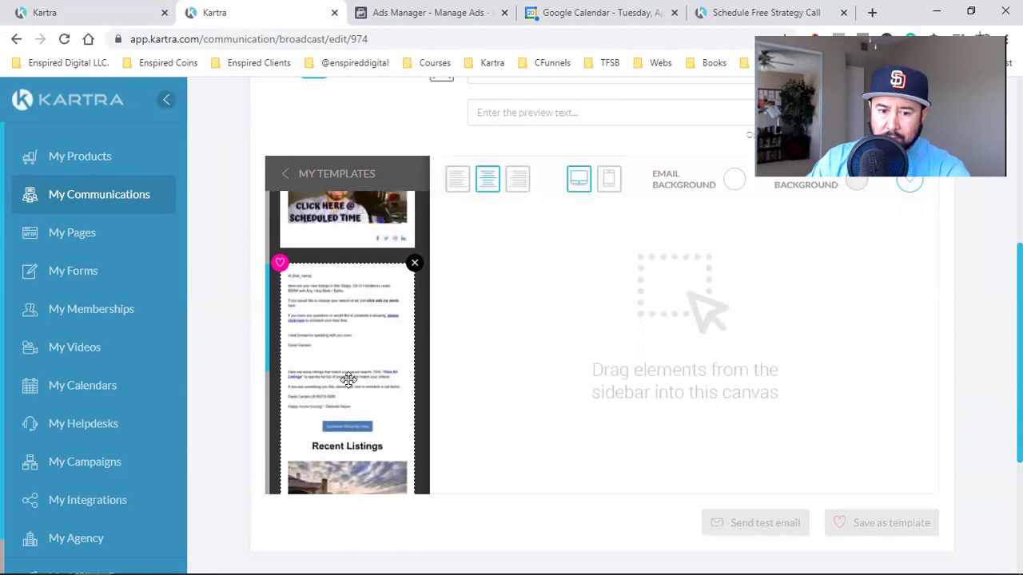
{"action": "left_click_drag", "start_coordinate": [345, 316], "coordinate": [674, 289]}
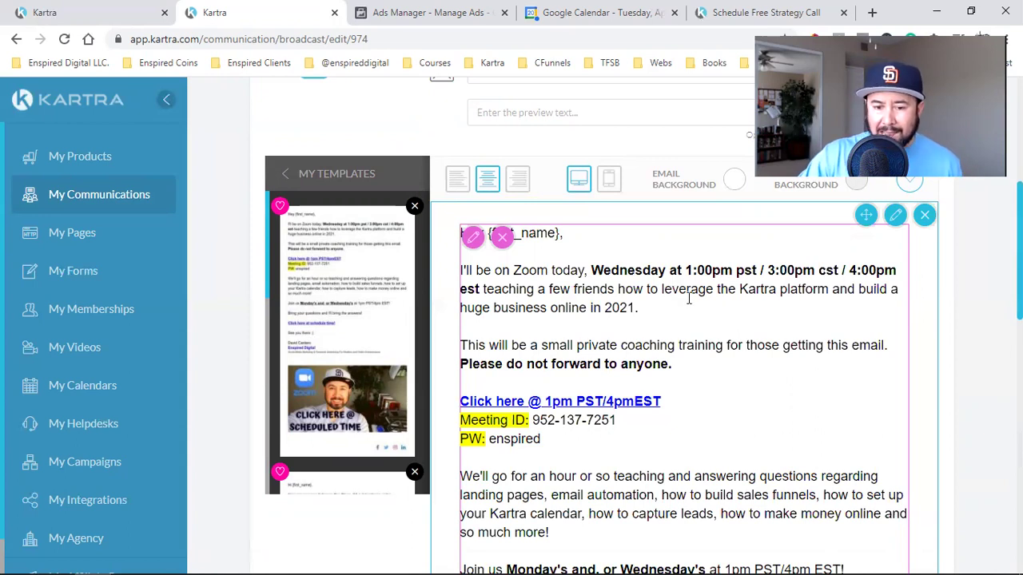
Review the inserted Zoom invitation from the greeting through the meeting details and signature to the linked image
{"action": "scroll", "coordinate": [689, 298], "scroll_direction": "down", "scroll_amount": 4}
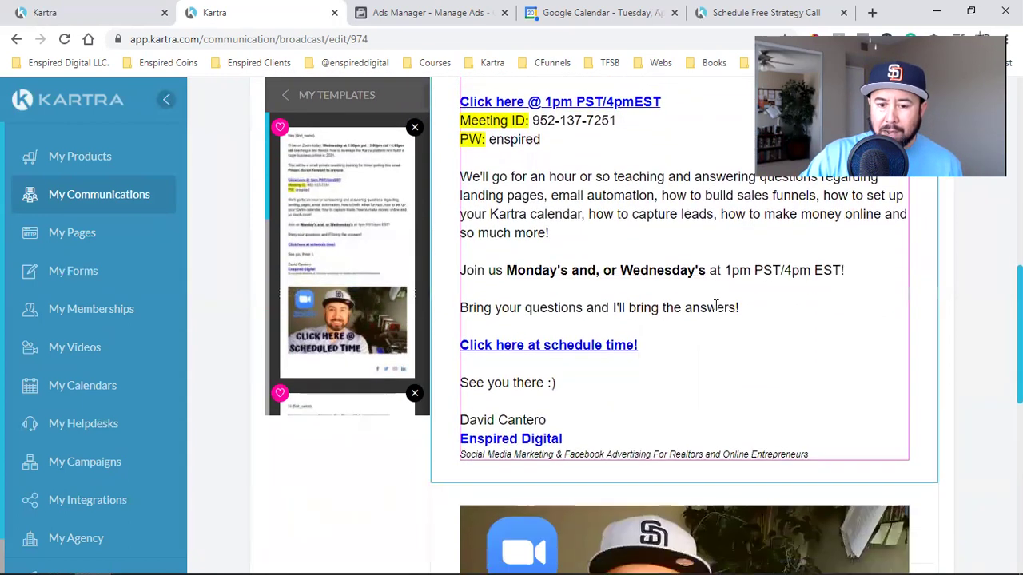
{"action": "scroll", "coordinate": [711, 316], "scroll_direction": "down", "scroll_amount": 2}
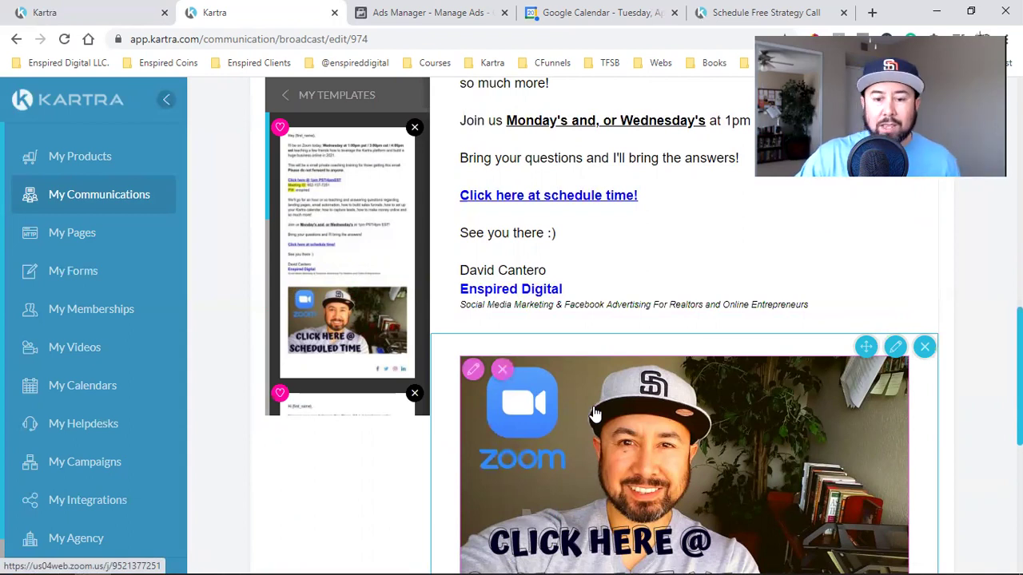
{"action": "scroll", "coordinate": [595, 413], "scroll_direction": "up", "scroll_amount": 2}
{"action": "scroll", "coordinate": [612, 339], "scroll_direction": "up", "scroll_amount": 3}
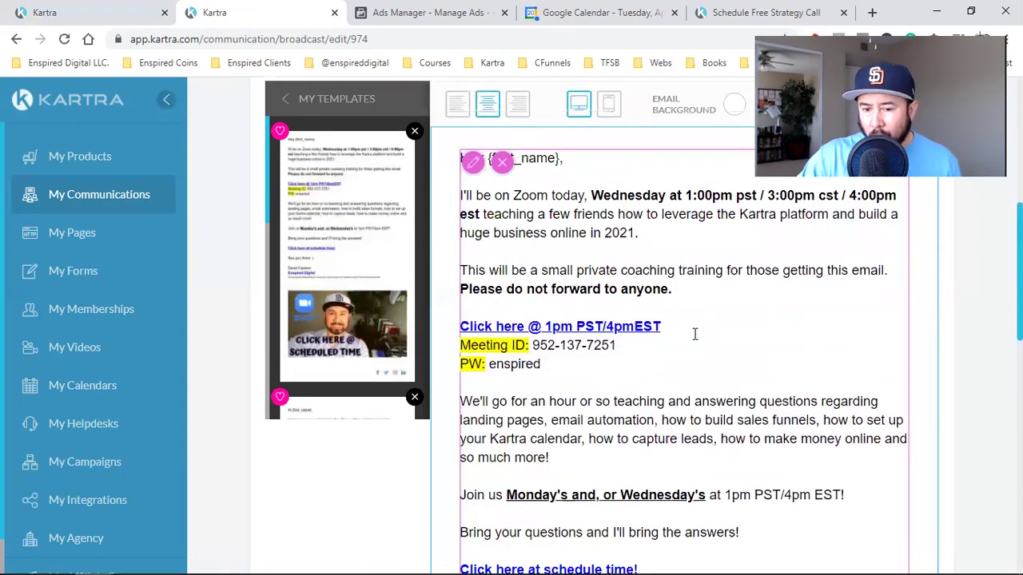
{"action": "scroll", "coordinate": [733, 306], "scroll_direction": "down", "scroll_amount": 1}
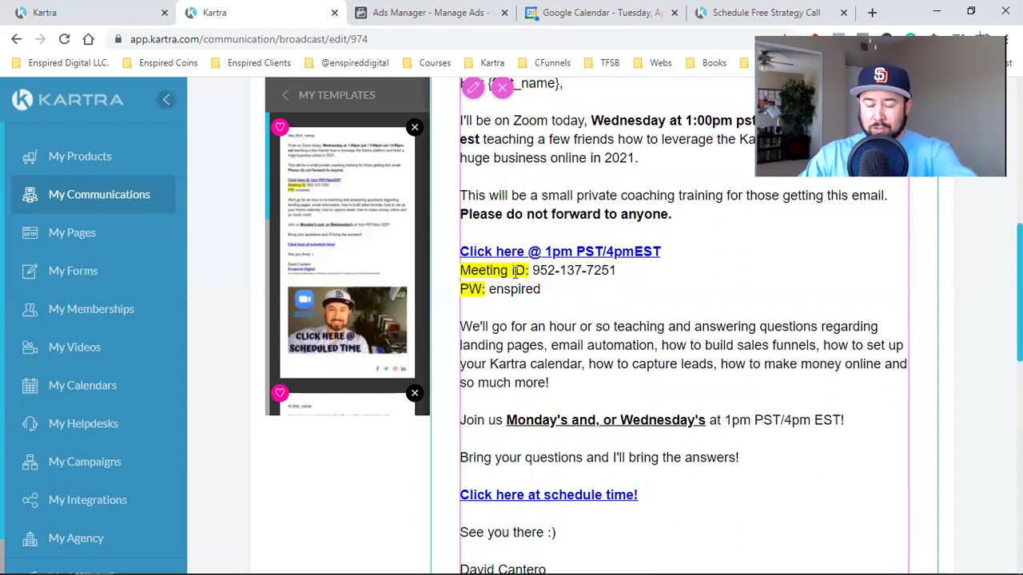
{"action": "scroll", "coordinate": [557, 316], "scroll_direction": "down", "scroll_amount": 4}
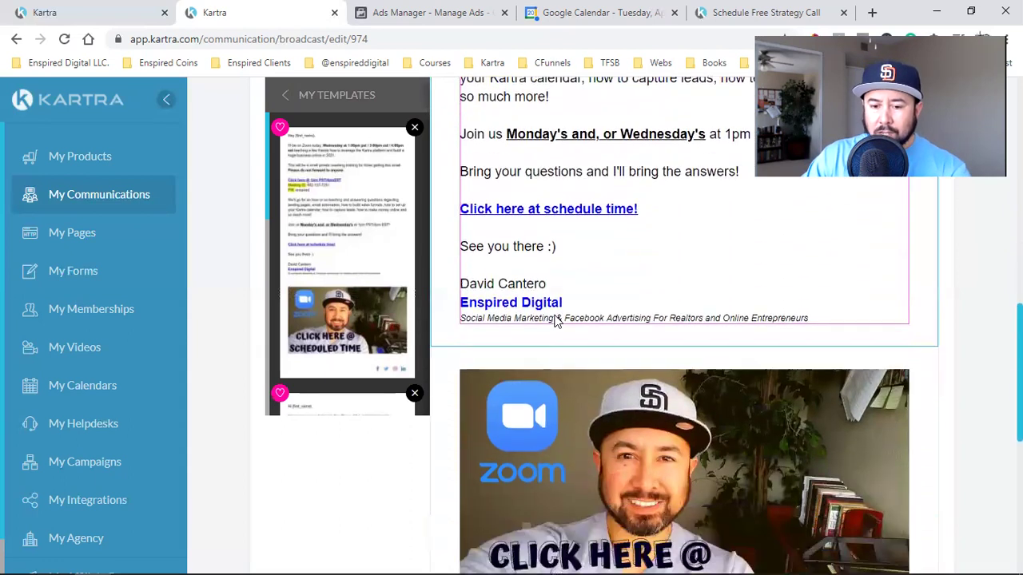
{"action": "scroll", "coordinate": [557, 318], "scroll_direction": "down", "scroll_amount": 2}
{"action": "scroll", "coordinate": [445, 355], "scroll_direction": "up", "scroll_amount": 1}
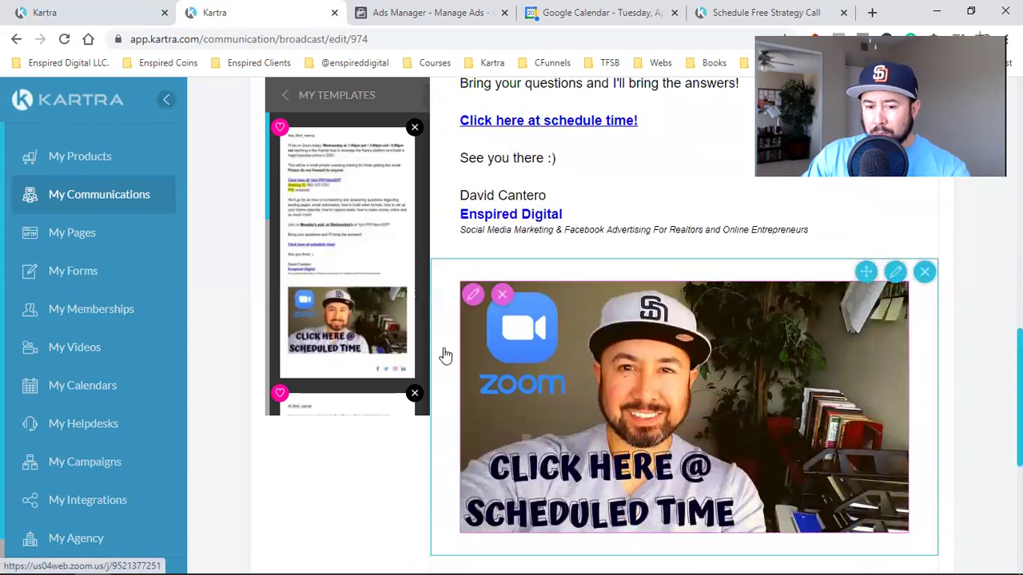
Replace the Zoom image's link URL with the address copied from the Schedule Free Strategy Call page
{"action": "left_click", "coordinate": [472, 298]}
{"action": "triple_click", "coordinate": [350, 205]}
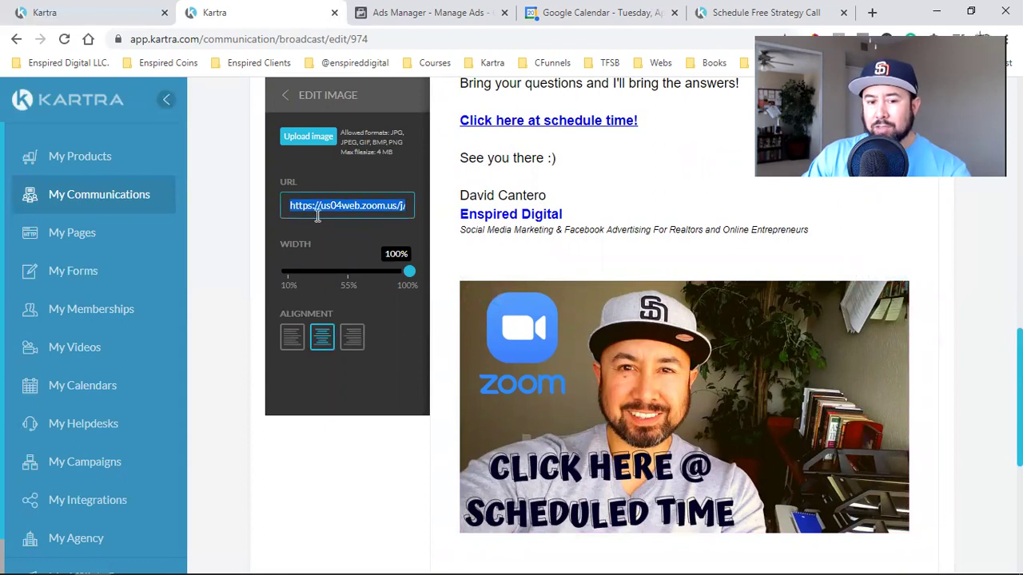
{"action": "left_click", "coordinate": [728, 12]}
{"action": "left_click", "coordinate": [315, 43]}
{"action": "right_click", "coordinate": [326, 42]}
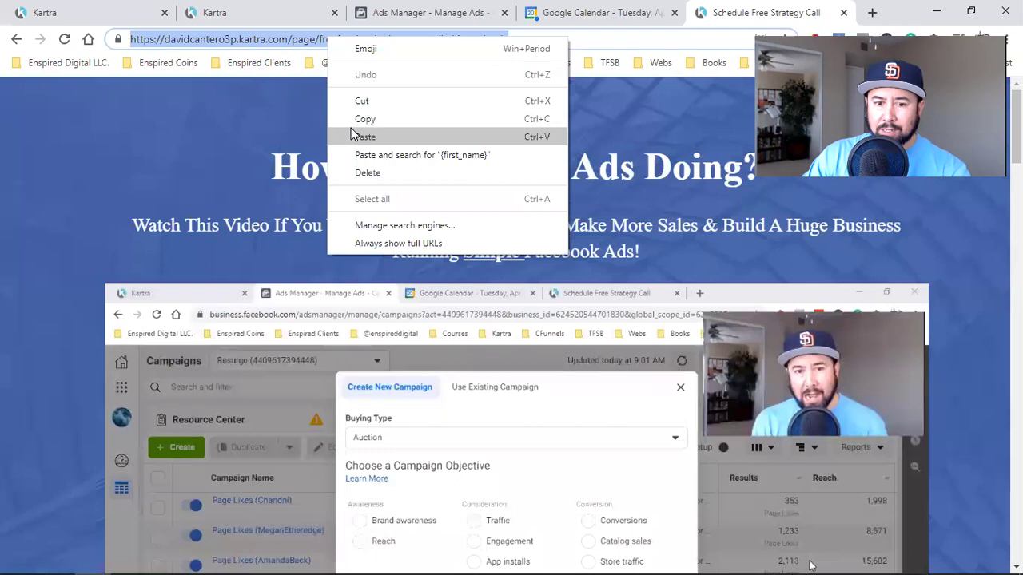
{"action": "left_click", "coordinate": [379, 119]}
{"action": "left_click", "coordinate": [200, 9]}
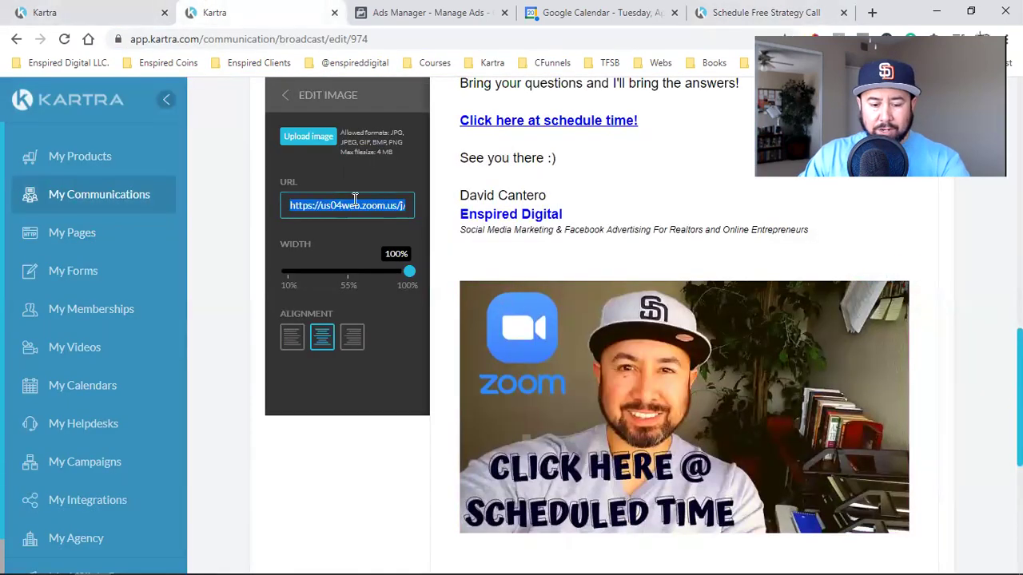
{"action": "key", "text": "ctrl+v"}
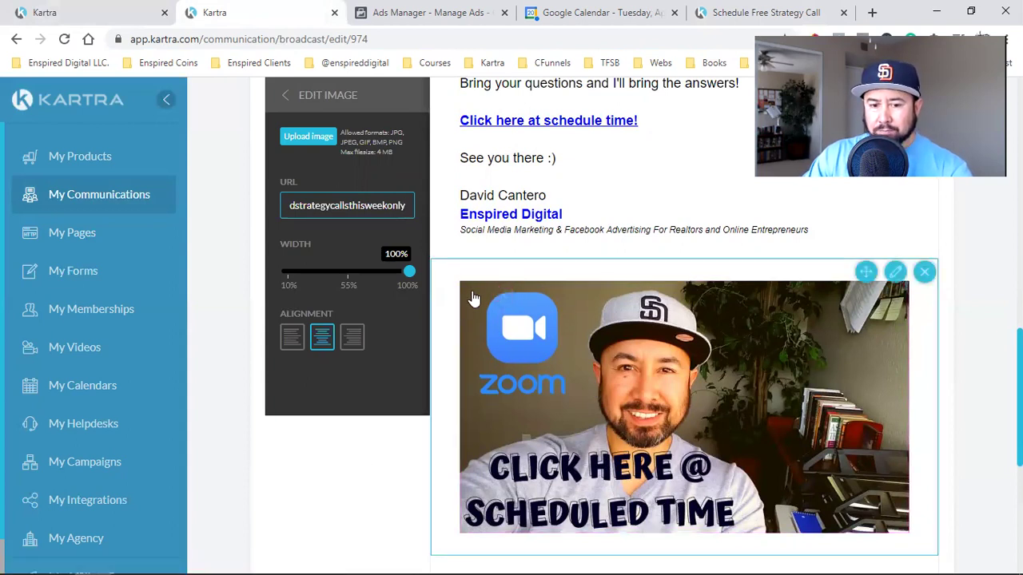
{"action": "mouse_move", "coordinate": [475, 295]}
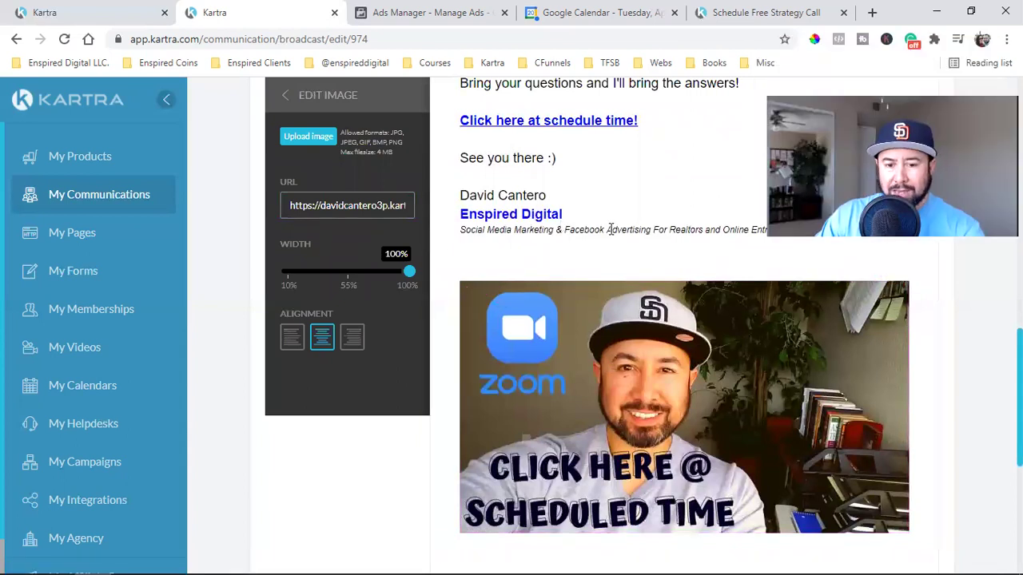
Open Canva in a new browser tab and open the webinars evergreen design from all your designs
{"action": "left_click", "coordinate": [872, 12]}
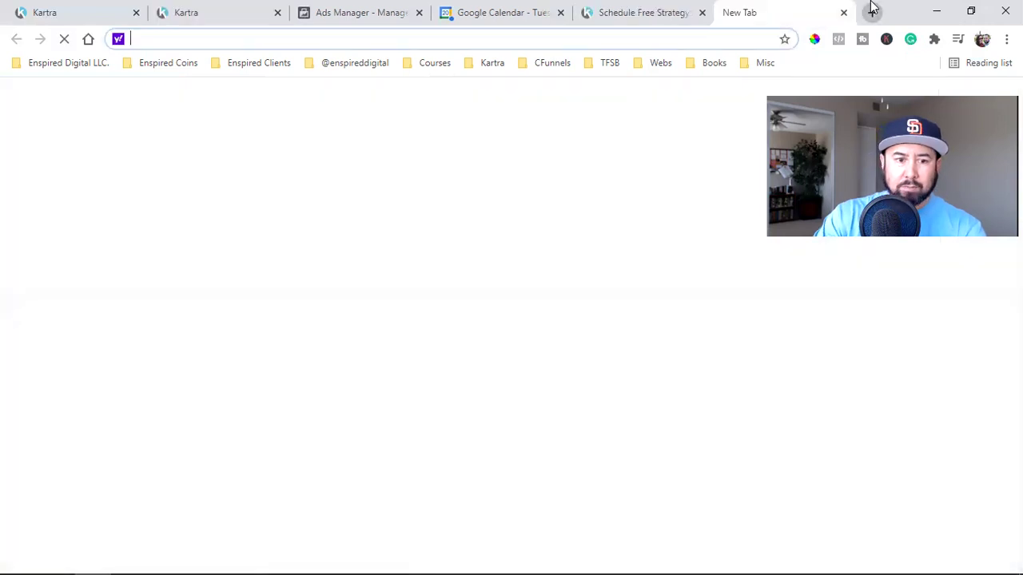
{"action": "type", "text": "ca"}
{"action": "key", "text": "Return"}
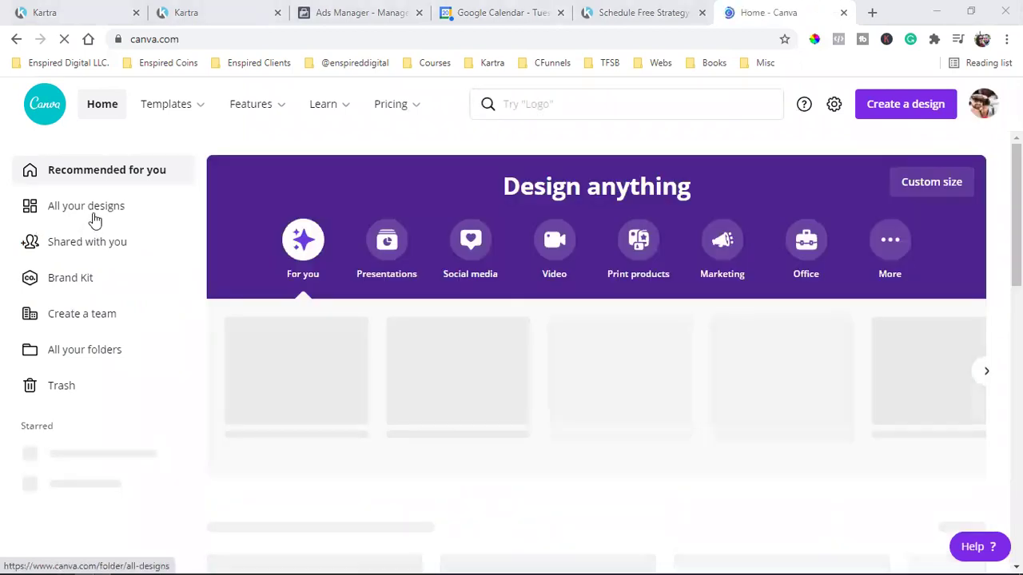
{"action": "left_click", "coordinate": [94, 208]}
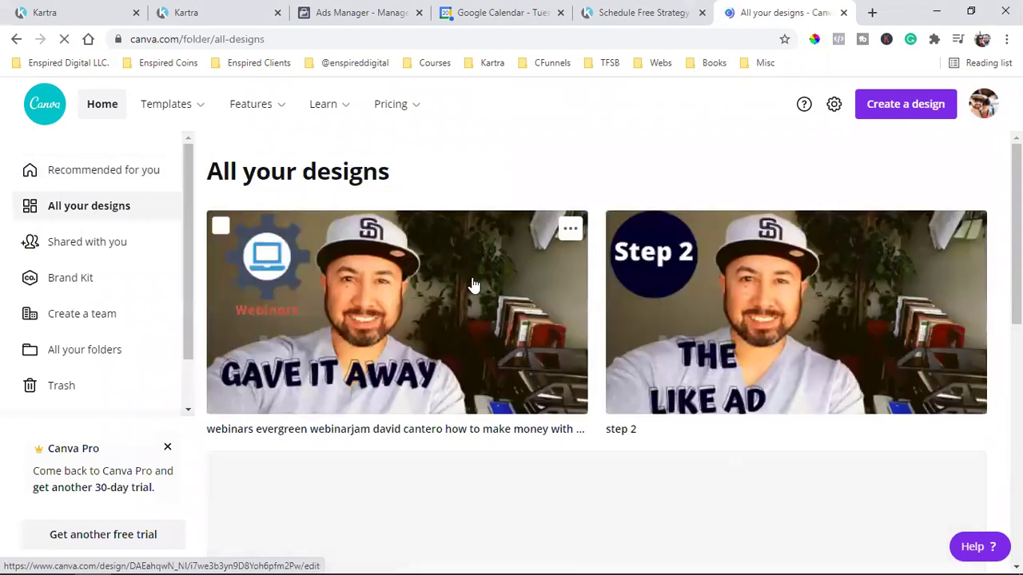
{"action": "left_click", "coordinate": [472, 278]}
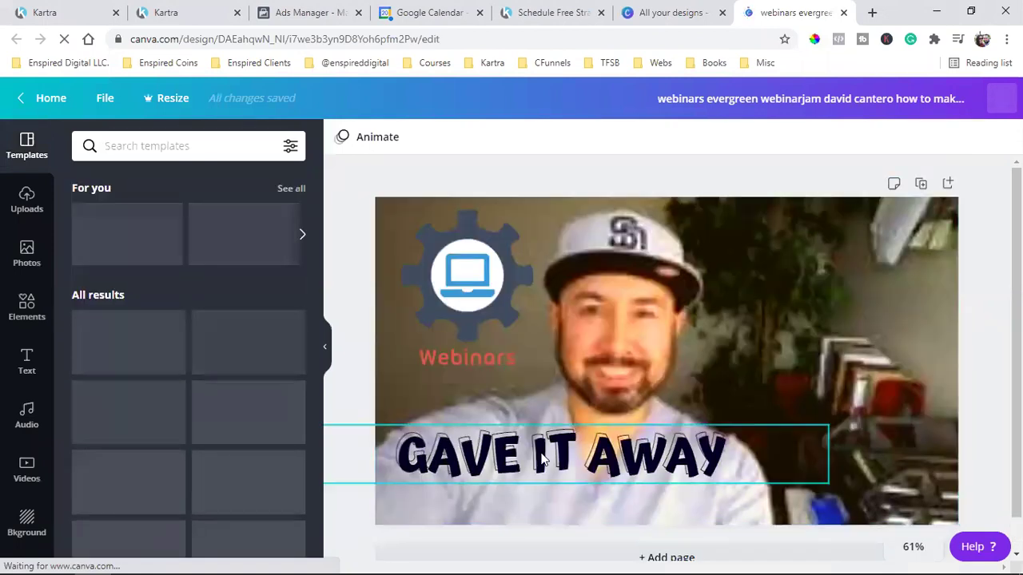
Replace the "GAVE IT AWAY" caption with "WATCH HERE" and delete the Webinars gear graphic from the design
{"action": "left_click", "coordinate": [542, 459]}
{"action": "type", "text": "f"}
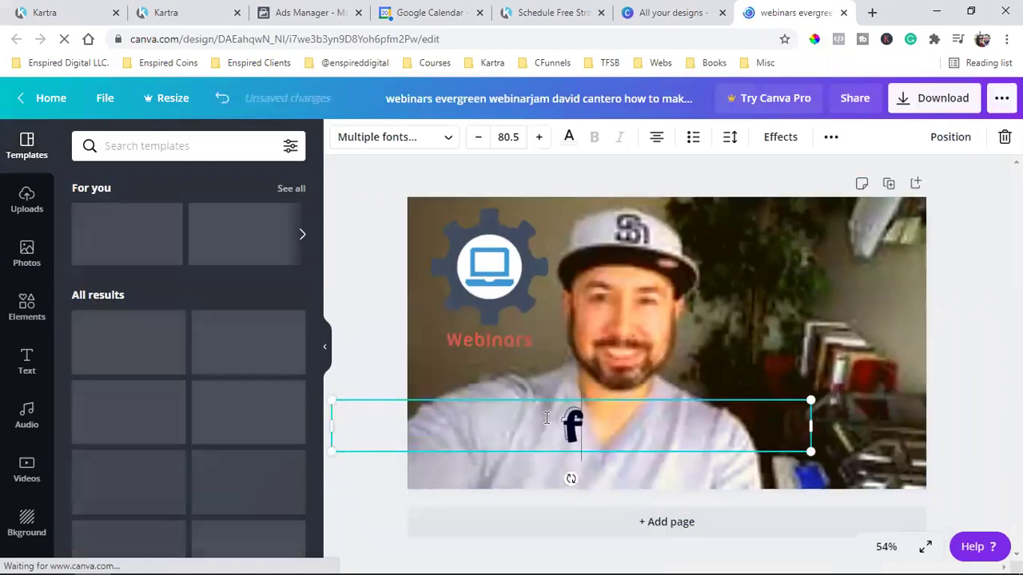
{"action": "key", "text": "BackSpace"}
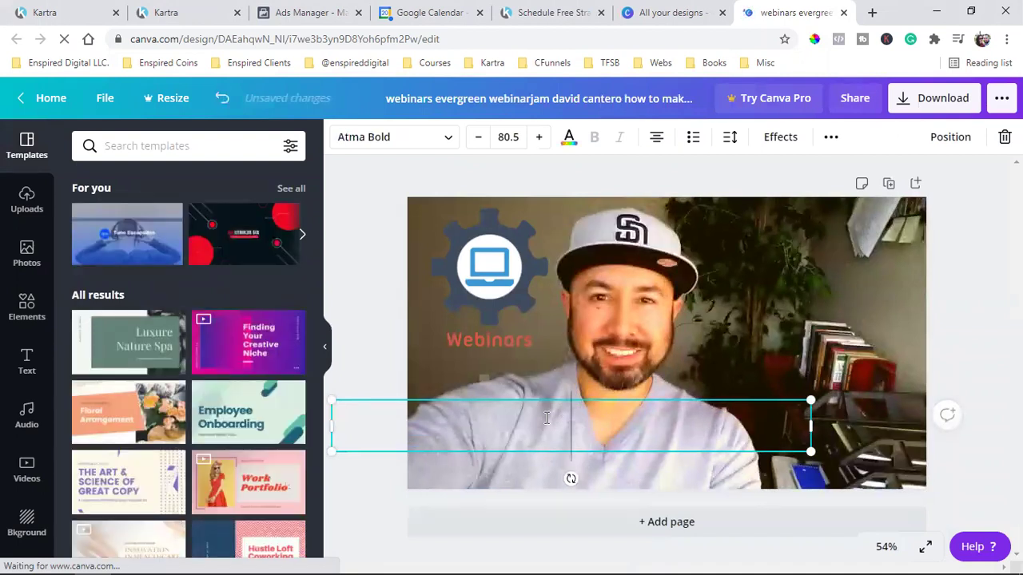
{"action": "type", "text": "WAT"}
{"action": "key", "text": "BackSpace"}
{"action": "type", "text": "C"}
{"action": "key", "text": "BackSpace"}
{"action": "type", "text": "TH"}
{"action": "key", "text": "BackSpace"}
{"action": "key", "text": "BackSpace"}
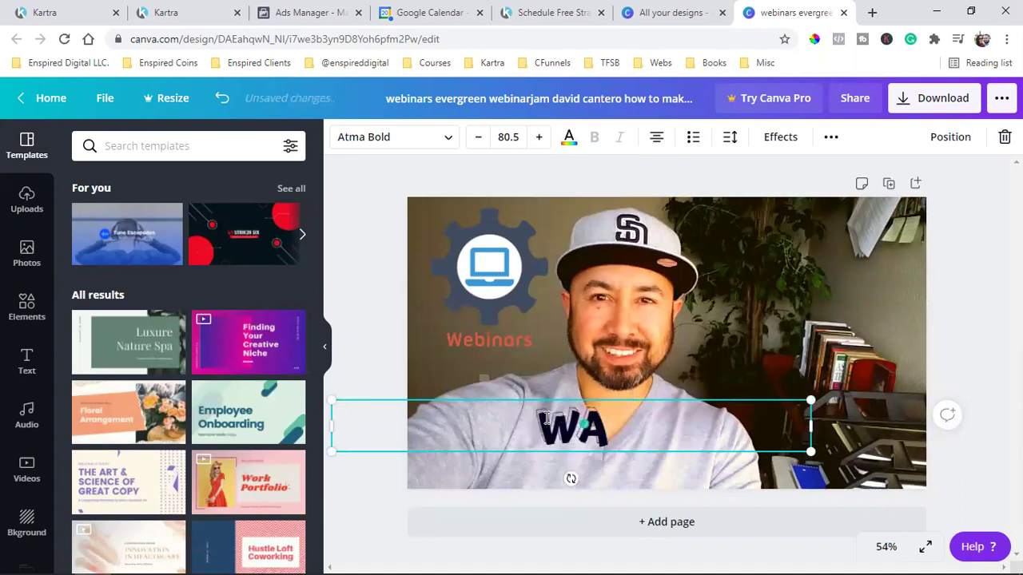
{"action": "type", "text": "TH"}
{"action": "key", "text": "BackSpace"}
{"action": "type", "text": "C"}
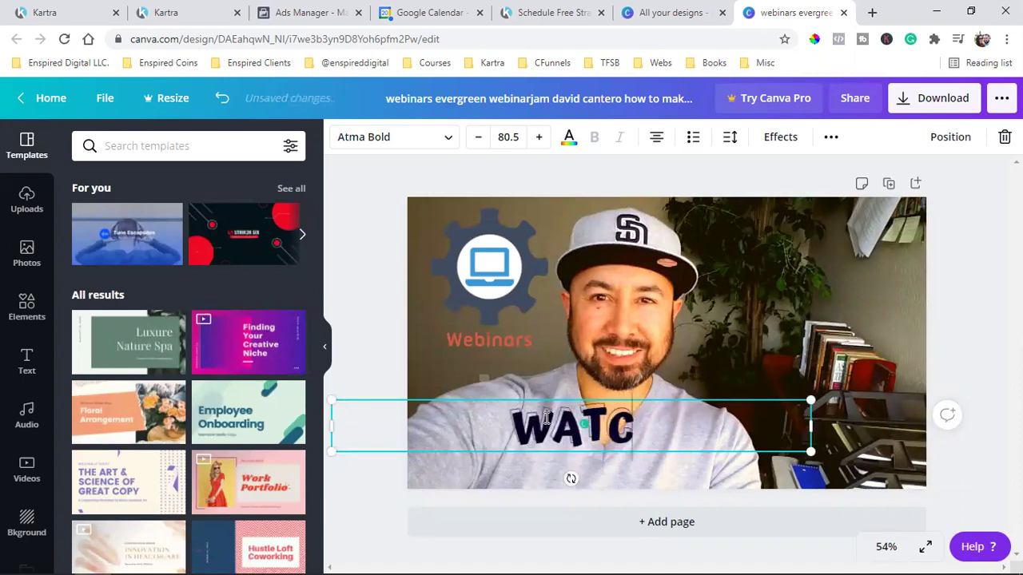
{"action": "type", "text": "H HERE"}
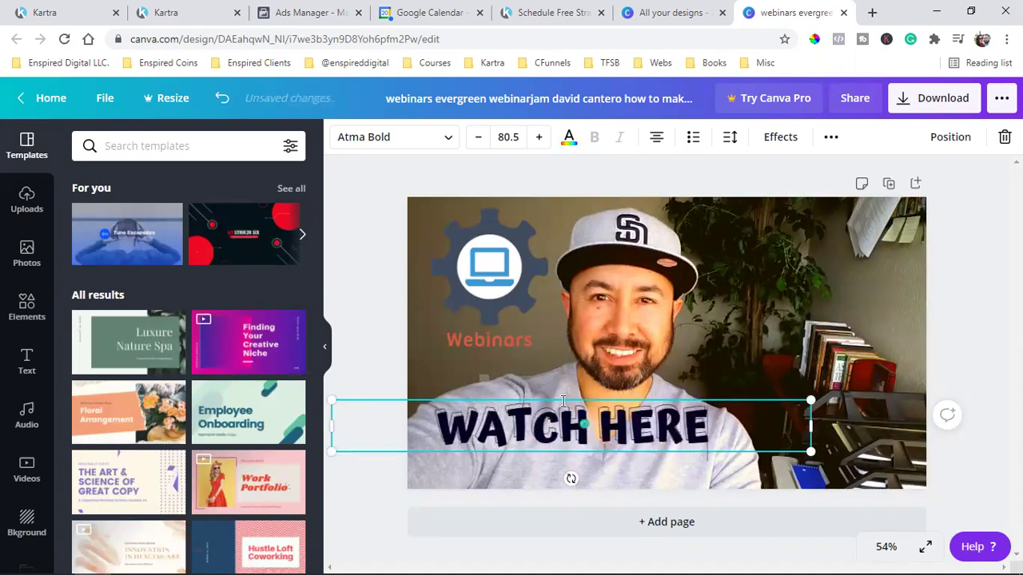
{"action": "left_click", "coordinate": [460, 262]}
{"action": "key", "text": "Delete"}
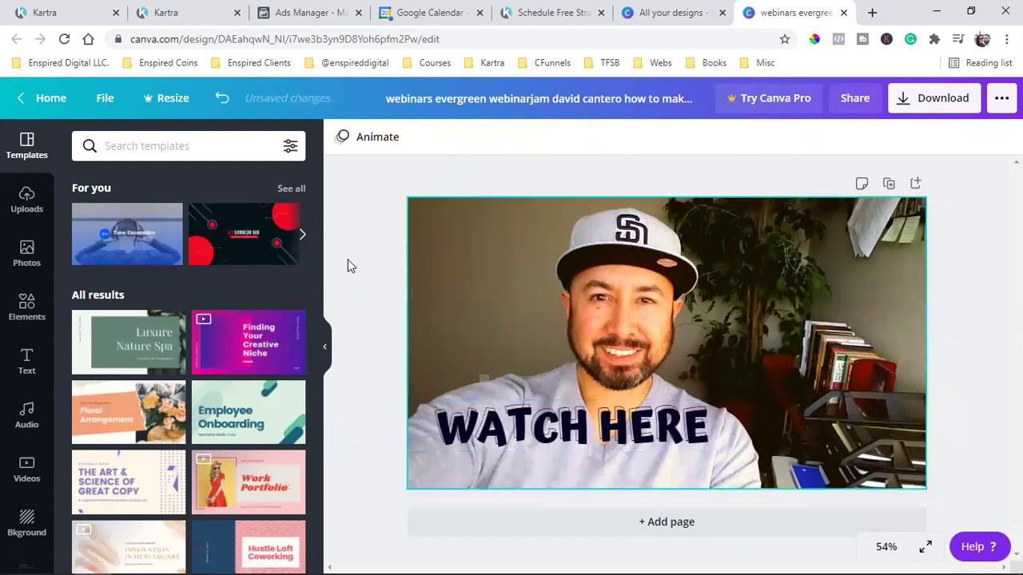
Try the blue play button graphic from the uploaded images on the design, and delete it
{"action": "left_click", "coordinate": [30, 215]}
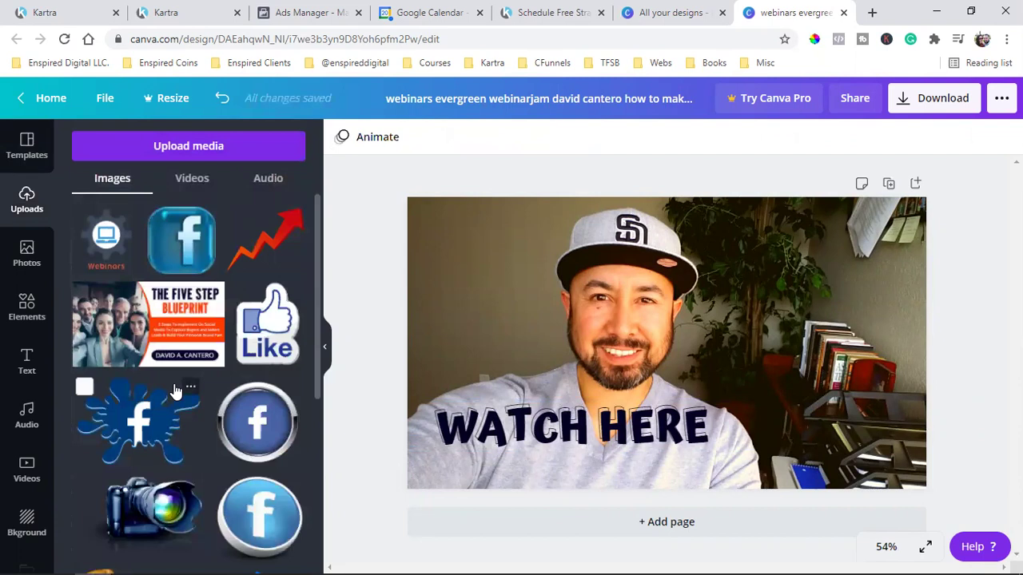
{"action": "scroll", "coordinate": [177, 390], "scroll_direction": "down", "scroll_amount": 6}
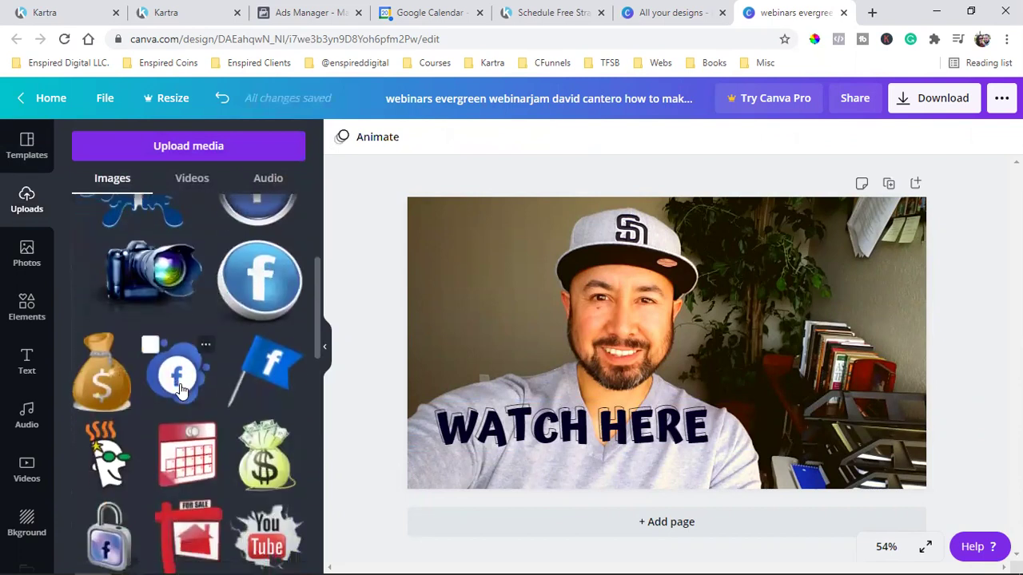
{"action": "scroll", "coordinate": [180, 391], "scroll_direction": "down", "scroll_amount": 4}
{"action": "scroll", "coordinate": [273, 268], "scroll_direction": "up", "scroll_amount": 1}
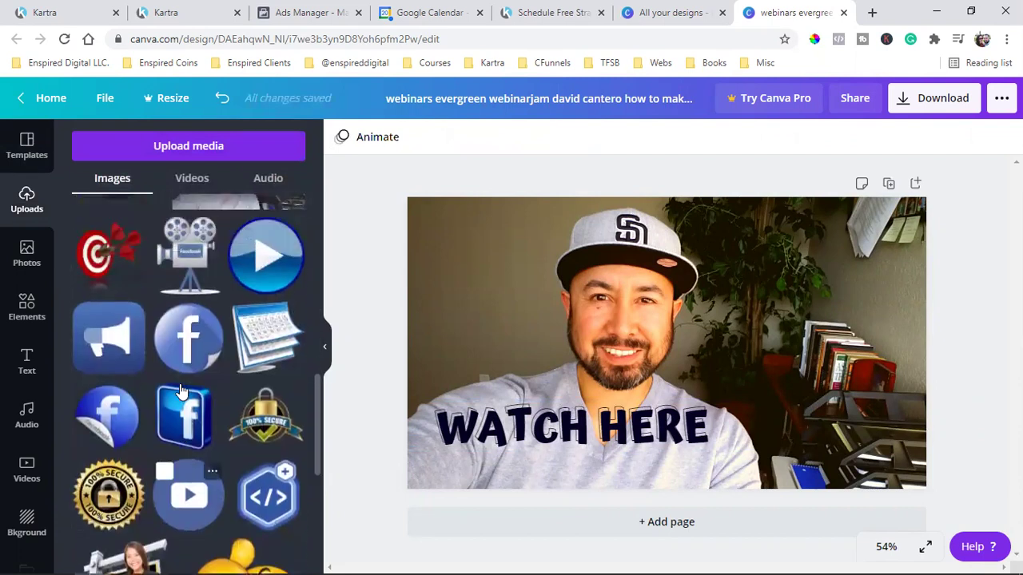
{"action": "left_click", "coordinate": [272, 265]}
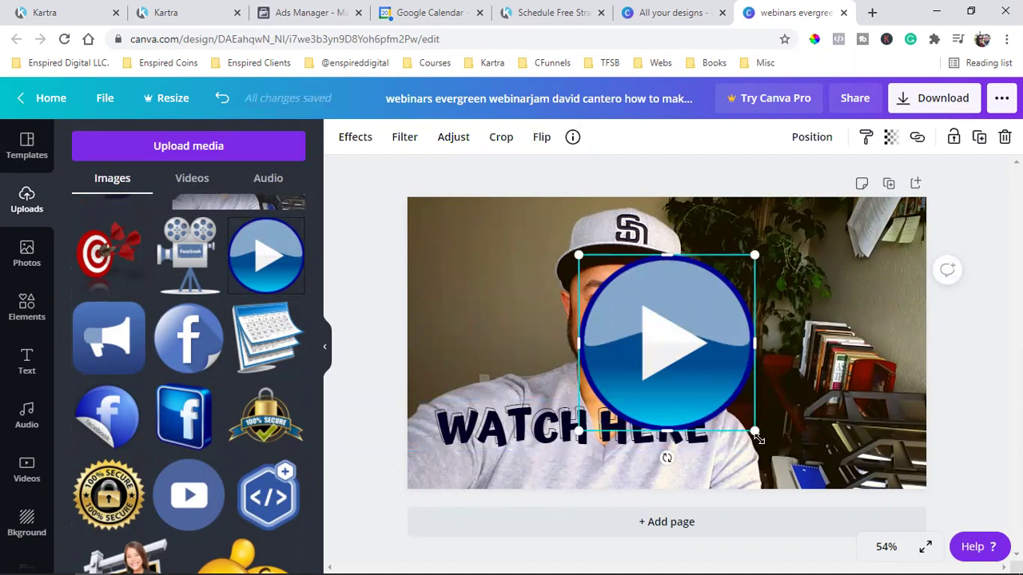
{"action": "key", "text": "Delete"}
Add the blue cracked-edge Facebook logo from the uploaded images to the photo's upper-left corner and size it to fit beside the cap
{"action": "scroll", "coordinate": [173, 424], "scroll_direction": "down", "scroll_amount": 4}
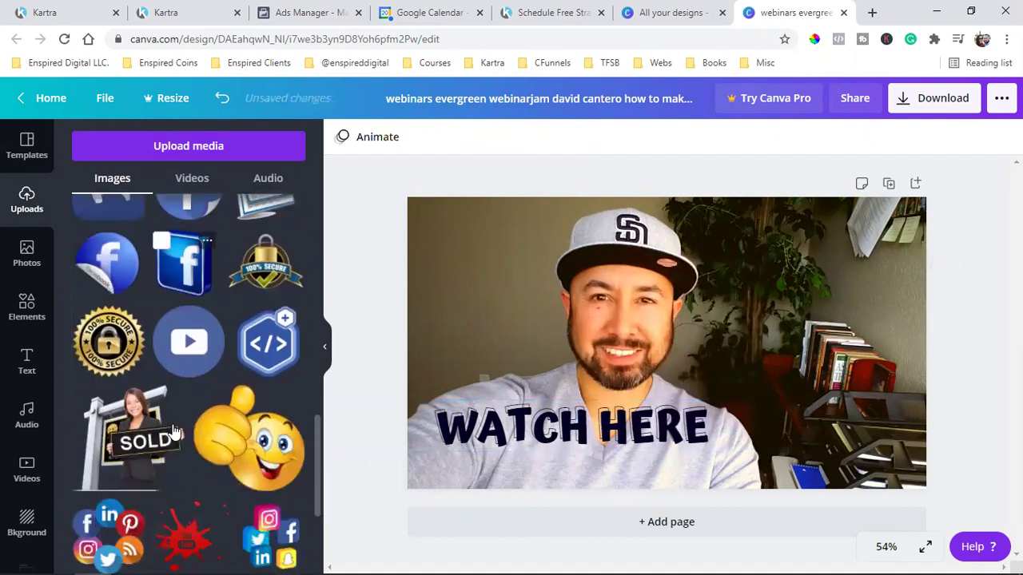
{"action": "scroll", "coordinate": [172, 430], "scroll_direction": "down", "scroll_amount": 5}
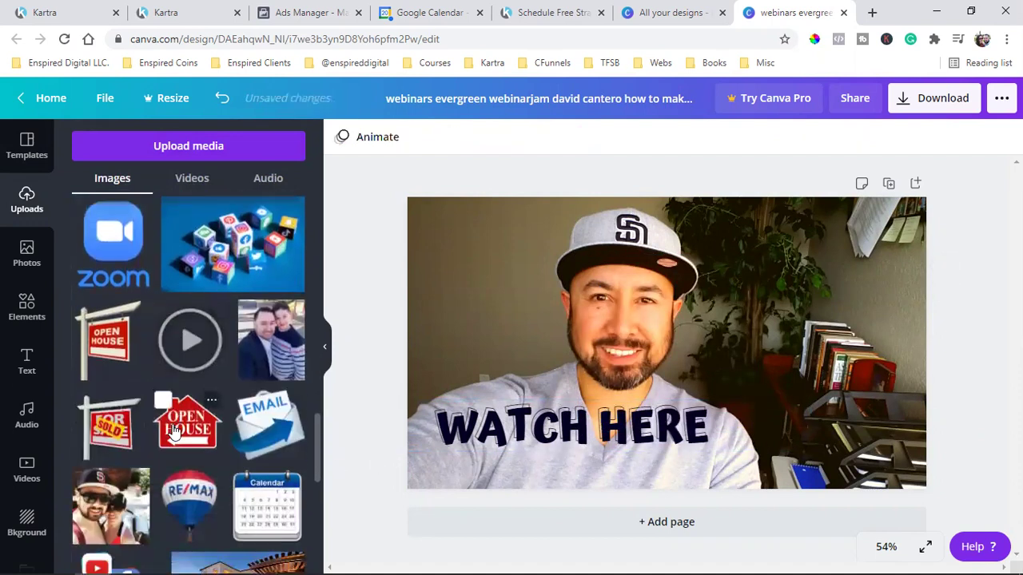
{"action": "scroll", "coordinate": [172, 430], "scroll_direction": "down", "scroll_amount": 4}
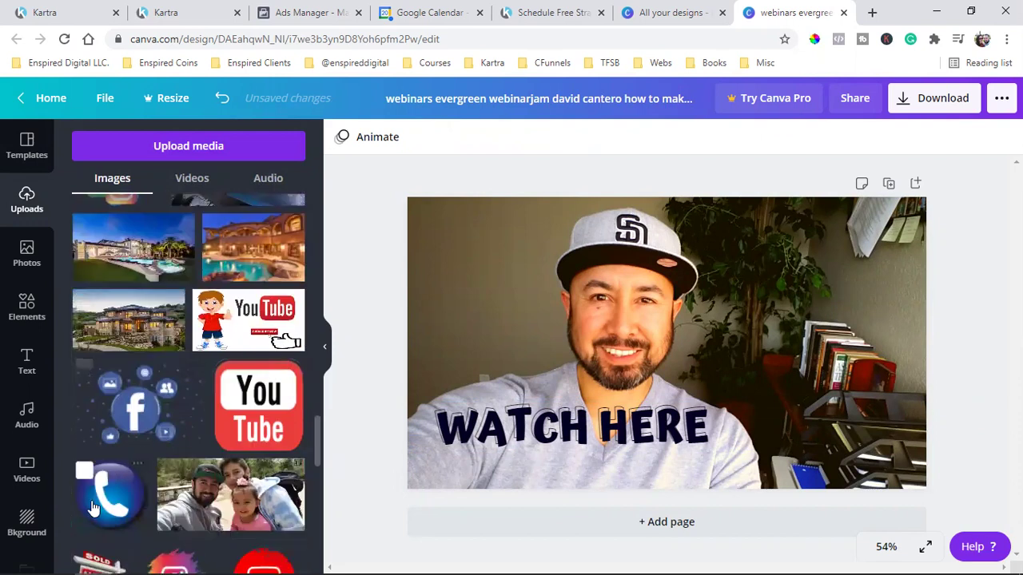
{"action": "scroll", "coordinate": [124, 493], "scroll_direction": "down", "scroll_amount": 3}
{"action": "left_click_drag", "start_coordinate": [206, 420], "coordinate": [494, 303]}
{"action": "left_click", "coordinate": [526, 347]}
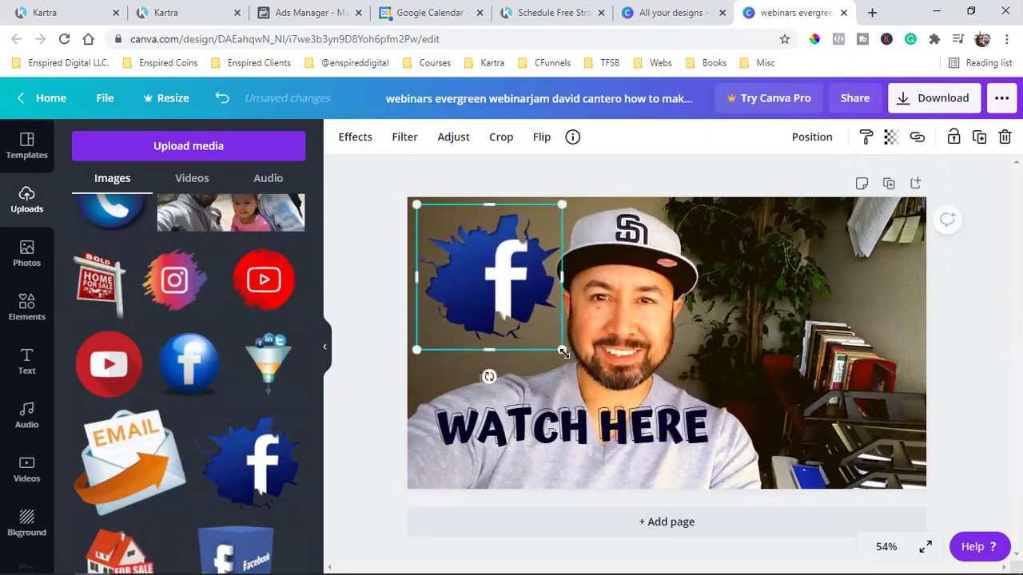
{"action": "left_click_drag", "start_coordinate": [562, 349], "coordinate": [544, 333]}
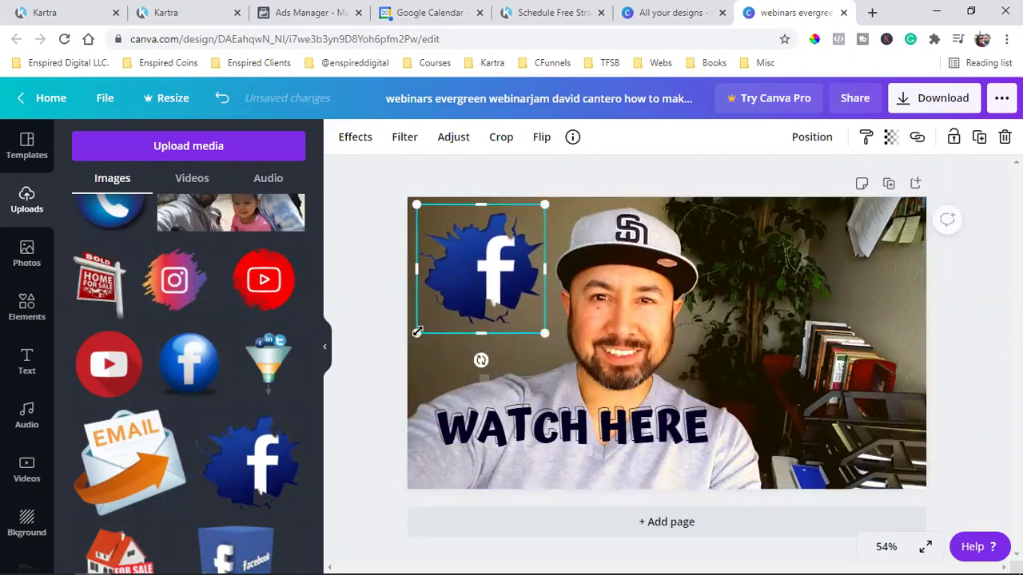
{"action": "left_click_drag", "start_coordinate": [415, 336], "coordinate": [412, 337]}
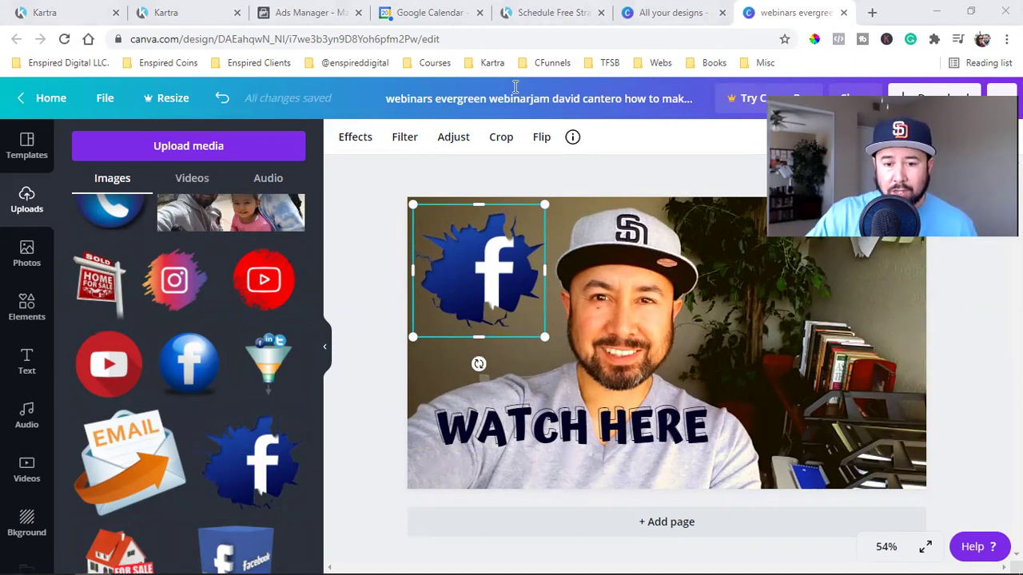
Rename the design as FB and download it as a PNG
{"action": "left_click", "coordinate": [599, 98]}
{"action": "type", "text": "FB"}
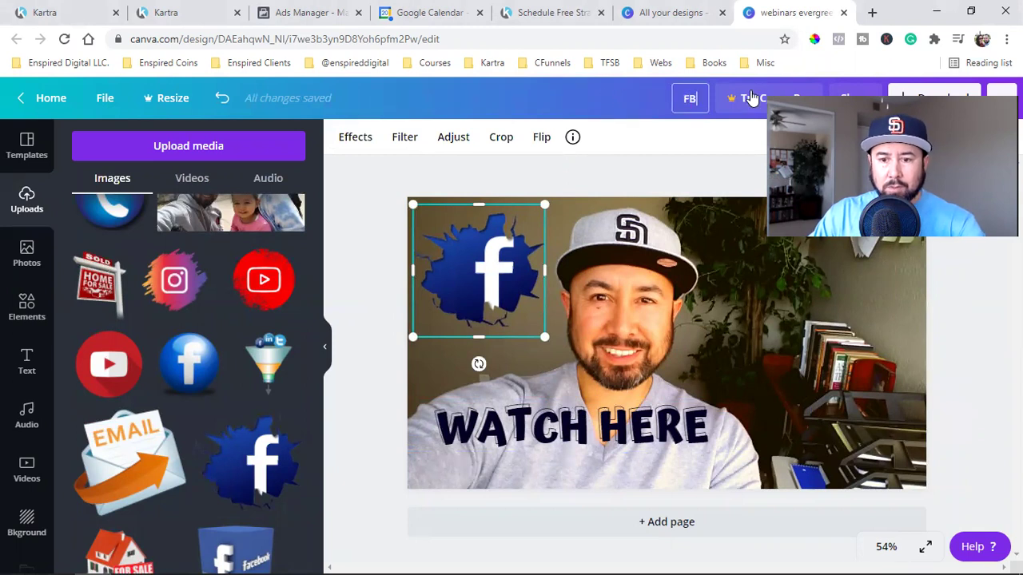
{"action": "left_click", "coordinate": [932, 98]}
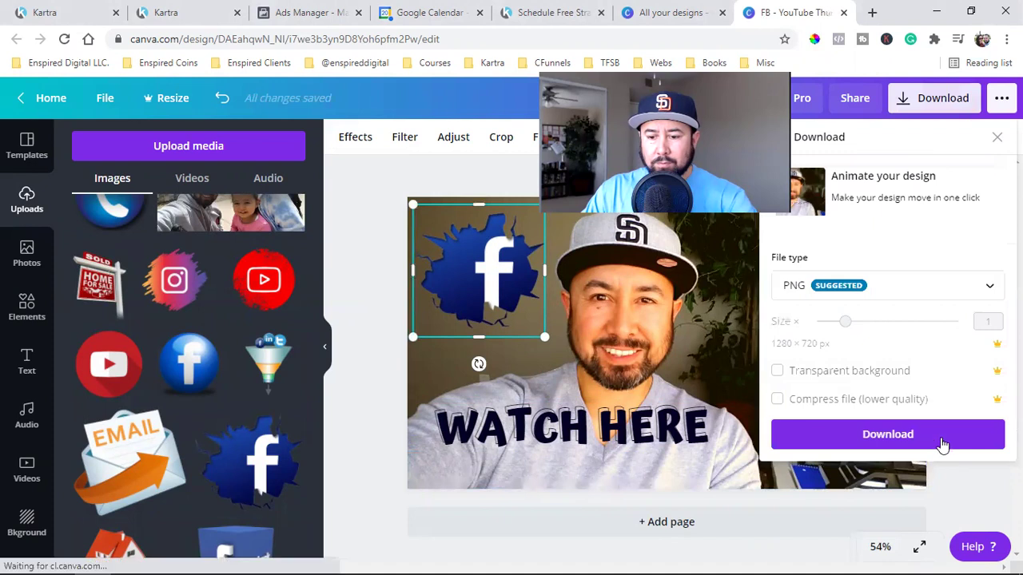
{"action": "left_click", "coordinate": [924, 442]}
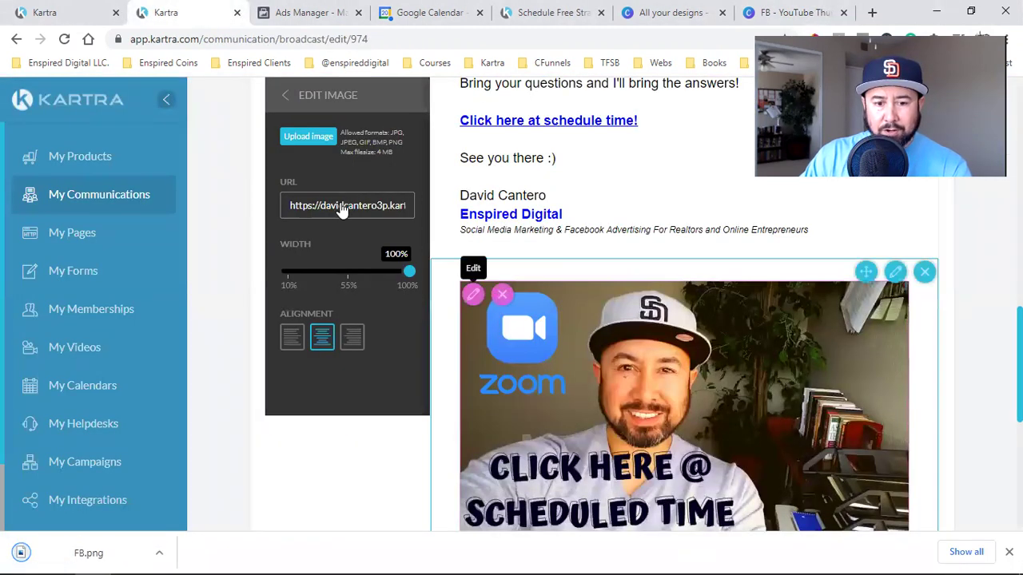
Replace the Zoom image in the Kartra broadcast email with the downloaded FB.png and dismiss the download bar
{"action": "triple_click", "coordinate": [341, 205]}
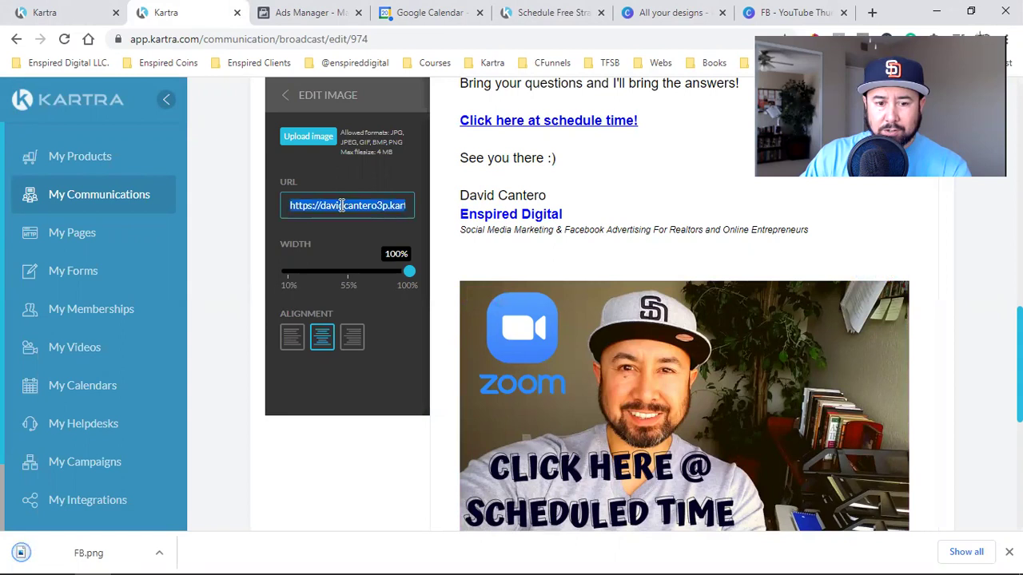
{"action": "right_click", "coordinate": [341, 207]}
{"action": "left_click", "coordinate": [399, 259]}
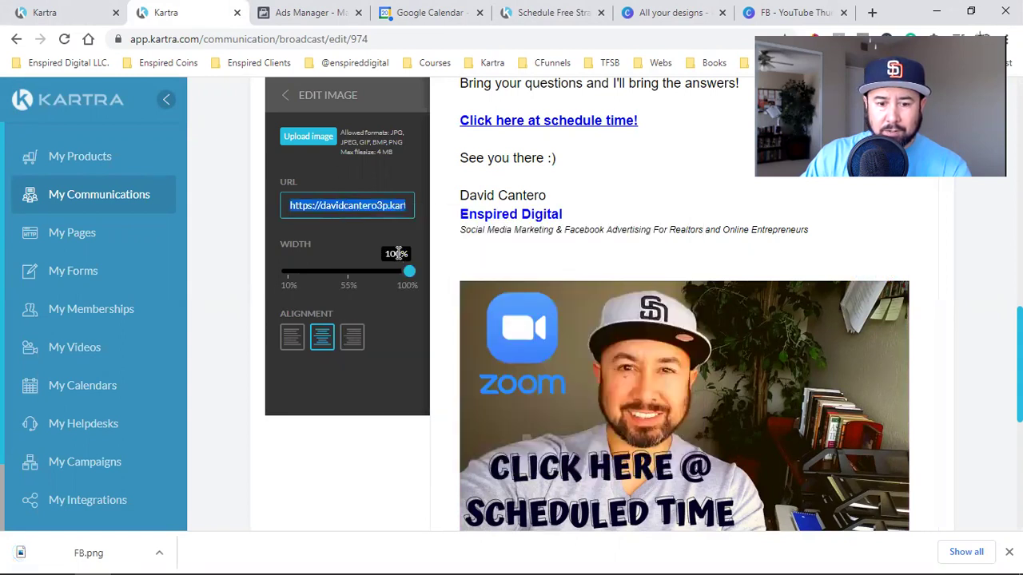
{"action": "left_click", "coordinate": [473, 298]}
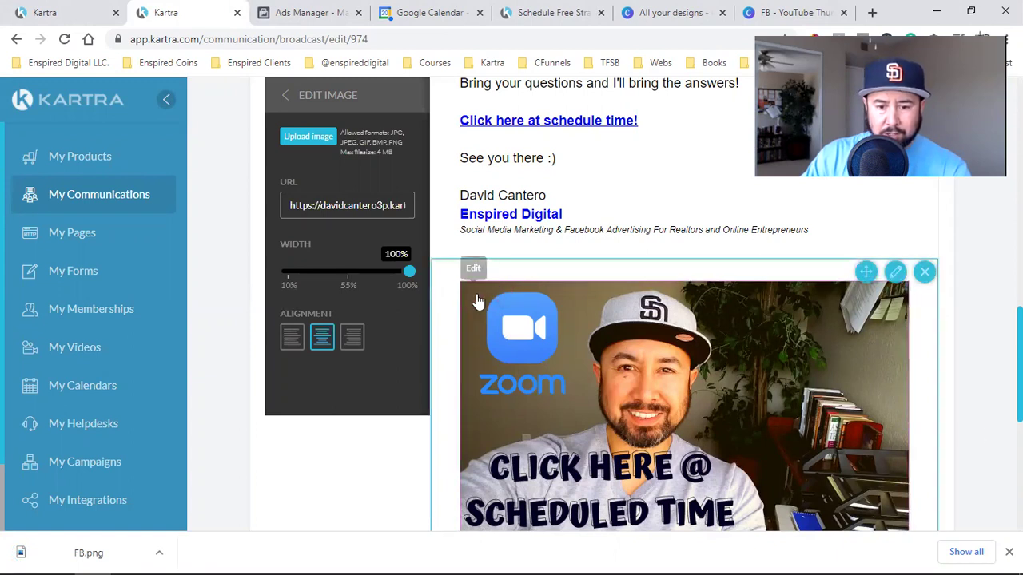
{"action": "left_click", "coordinate": [306, 136]}
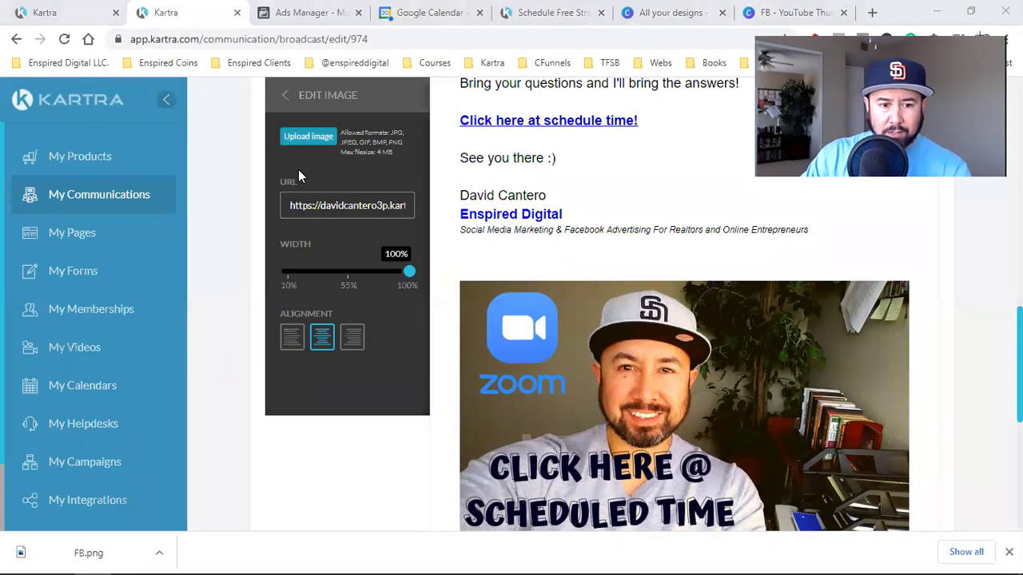
{"action": "key", "text": "Return"}
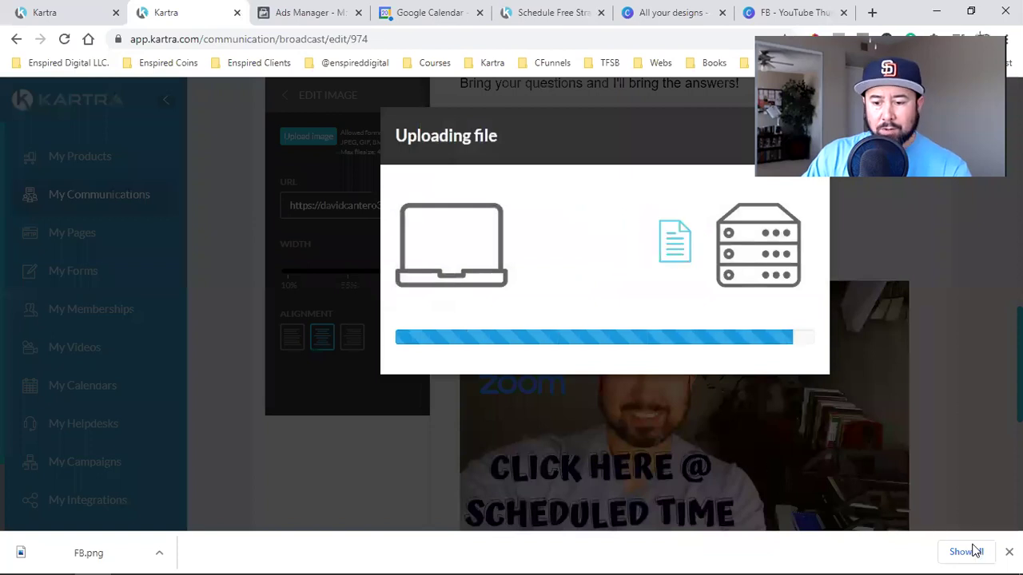
{"action": "left_click", "coordinate": [1009, 552]}
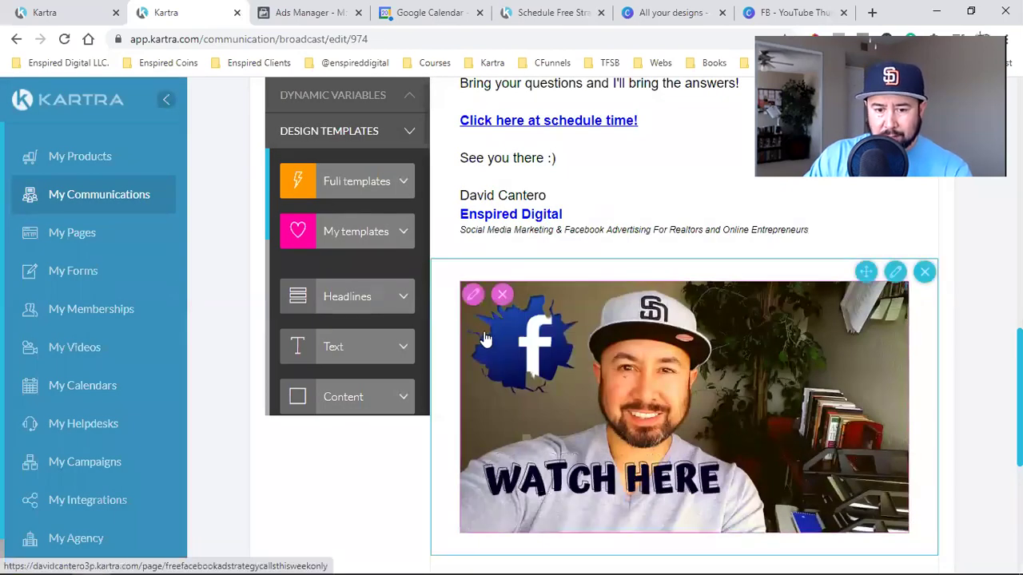
Close both Canva tabs, check the video on the Schedule Free Strategy Call page, and return to the broadcast email's text
{"action": "left_click", "coordinate": [550, 11]}
{"action": "left_click", "coordinate": [722, 13]}
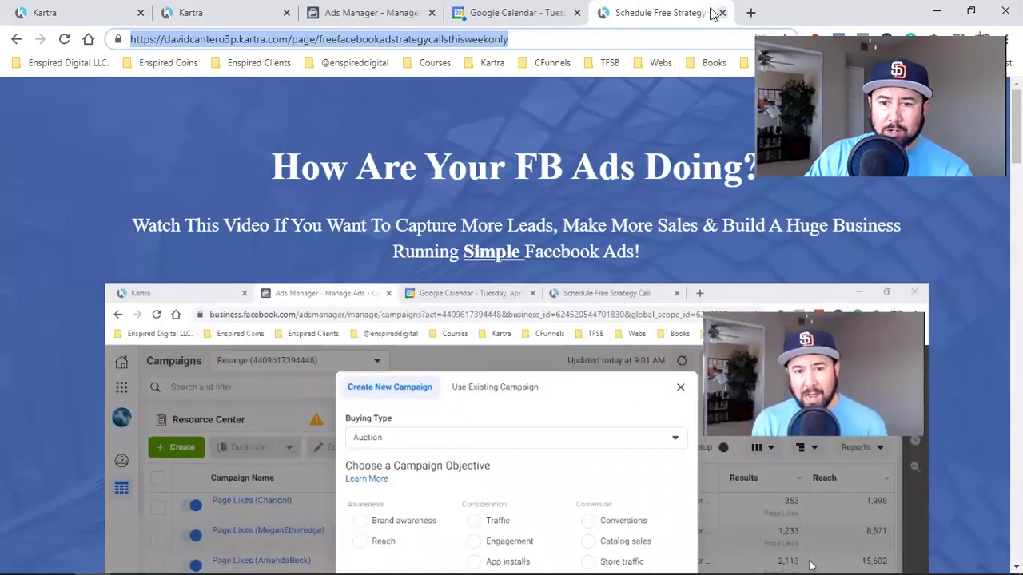
{"action": "left_click", "coordinate": [848, 13]}
{"action": "scroll", "coordinate": [560, 310], "scroll_direction": "down", "scroll_amount": 6}
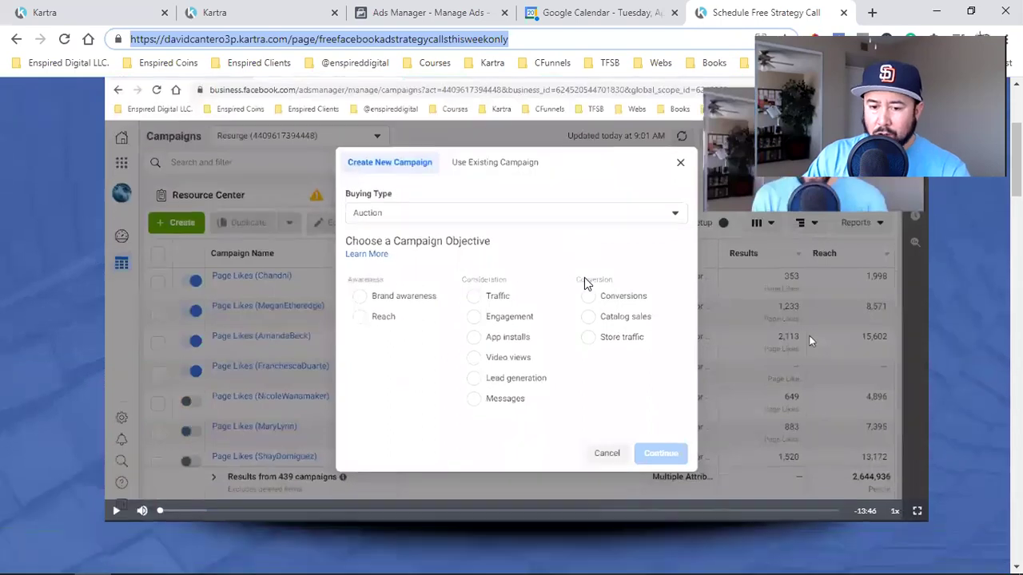
{"action": "left_click", "coordinate": [244, 8]}
{"action": "scroll", "coordinate": [787, 446], "scroll_direction": "up", "scroll_amount": 8}
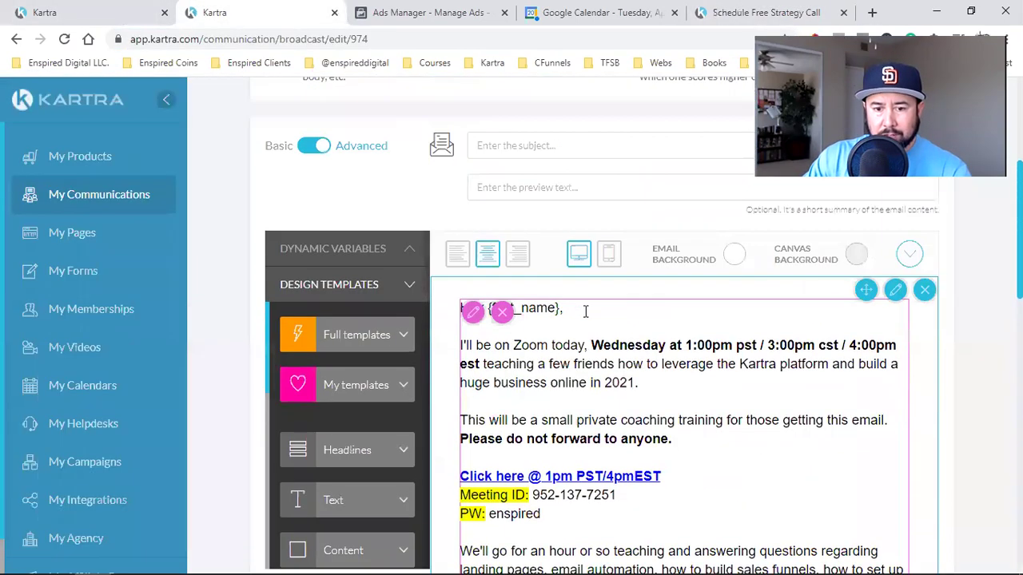
Make the "Watch here" line in the email body bold and blue
{"action": "left_click", "coordinate": [473, 311]}
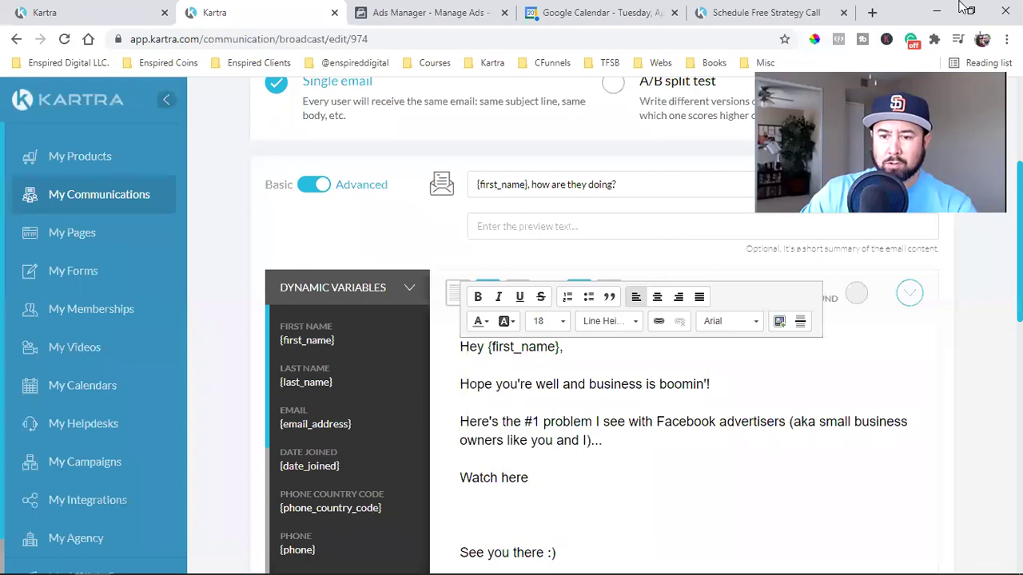
{"action": "left_click_drag", "start_coordinate": [536, 481], "coordinate": [471, 480]}
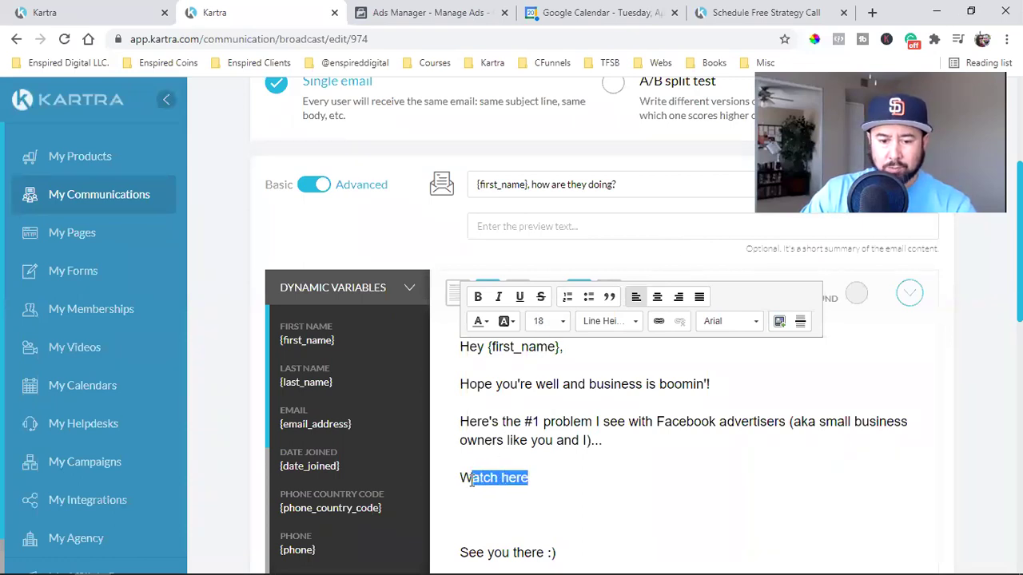
{"action": "left_click", "coordinate": [479, 297]}
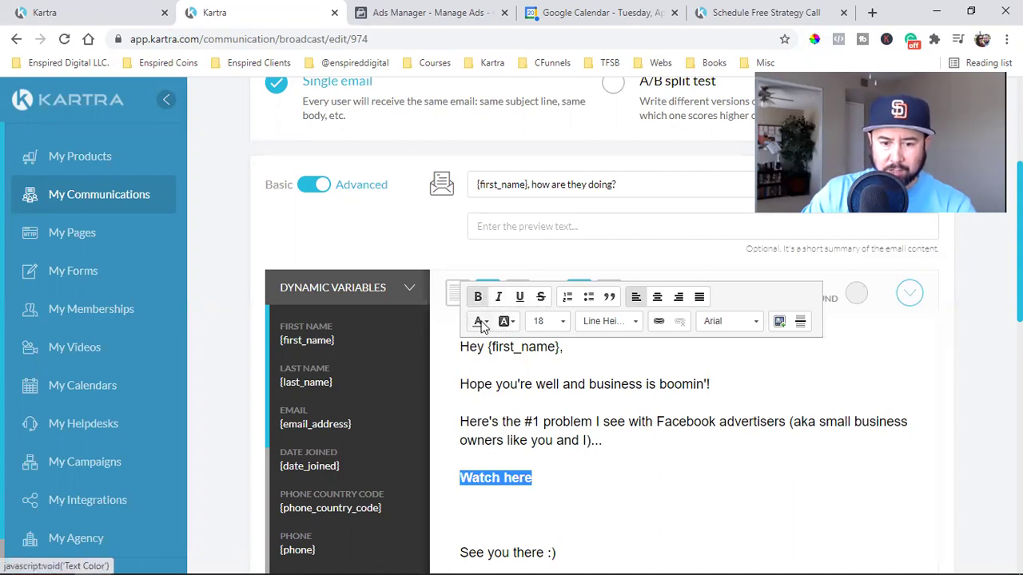
{"action": "left_click", "coordinate": [482, 325]}
{"action": "left_click", "coordinate": [548, 383]}
{"action": "left_click", "coordinate": [660, 475]}
Copy the web address of the Schedule Free Strategy Call page and return to the broadcast email
{"action": "left_click", "coordinate": [732, 8]}
{"action": "left_click", "coordinate": [344, 39]}
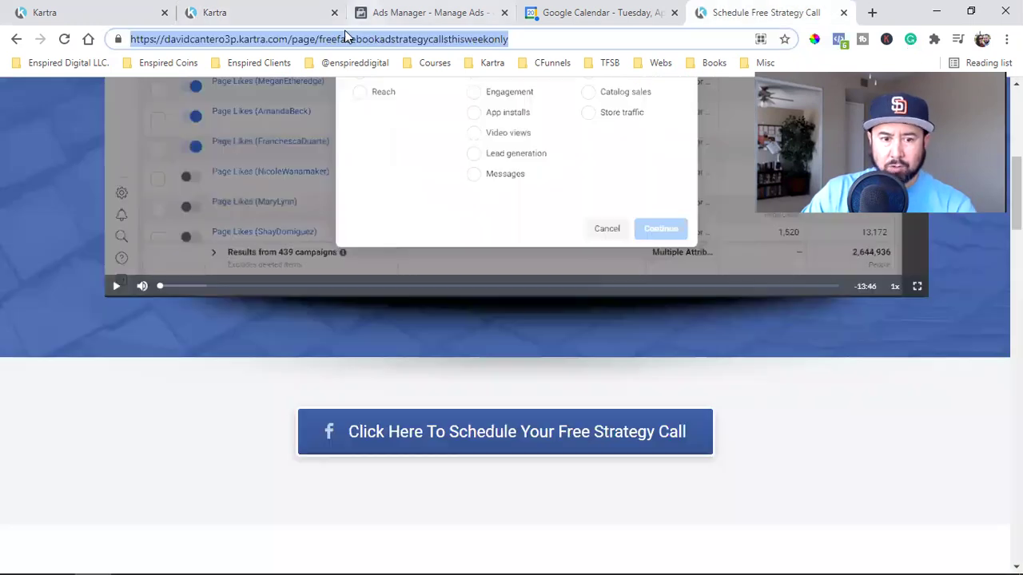
{"action": "right_click", "coordinate": [366, 40]}
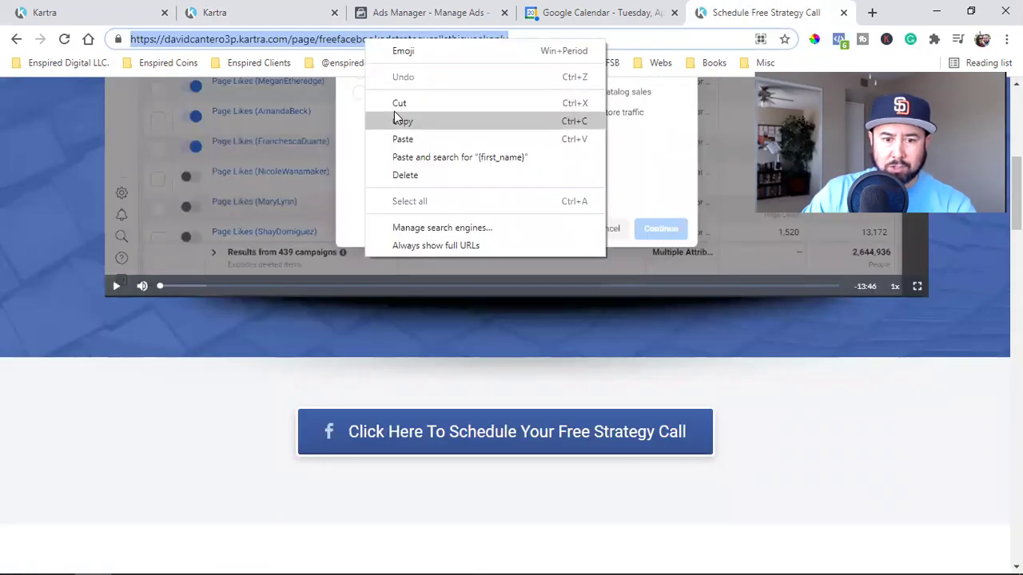
{"action": "left_click", "coordinate": [397, 121]}
{"action": "left_click", "coordinate": [202, 11]}
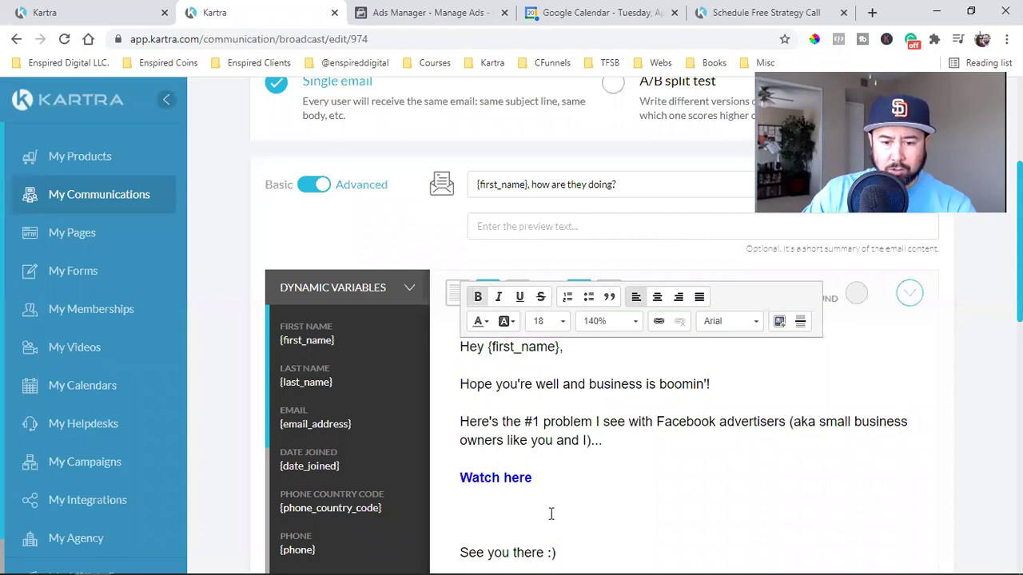
{"action": "left_click_drag", "start_coordinate": [543, 481], "coordinate": [473, 482]}
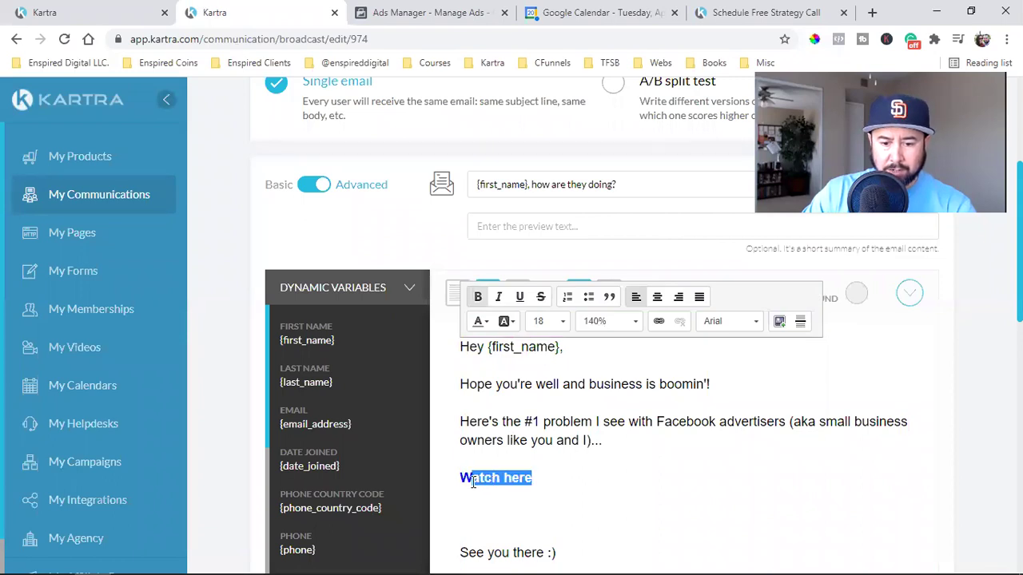
{"action": "left_click", "coordinate": [655, 321]}
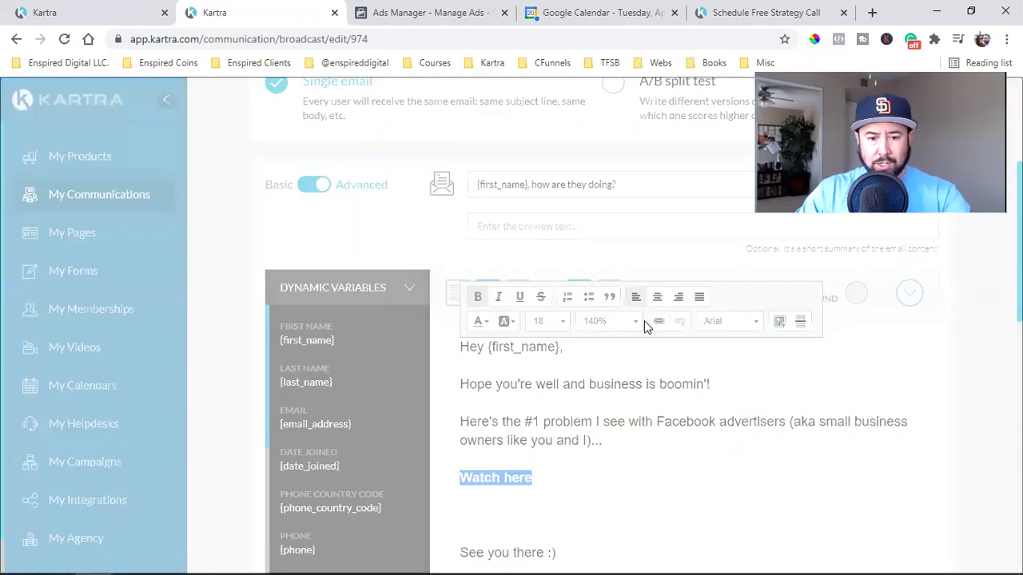
{"action": "key", "text": "ctrl+v"}
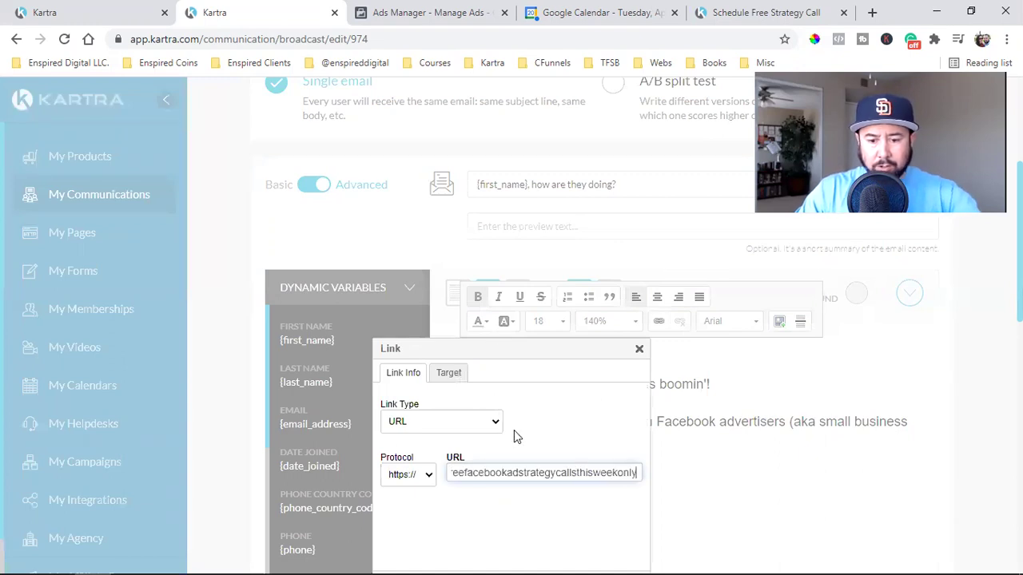
{"action": "left_click", "coordinate": [640, 349]}
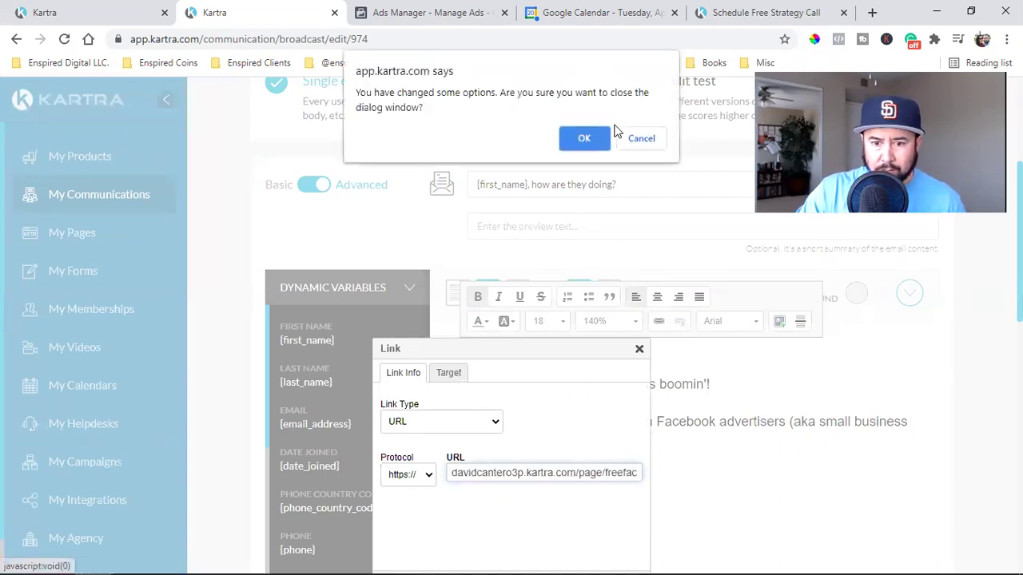
{"action": "left_click", "coordinate": [605, 141]}
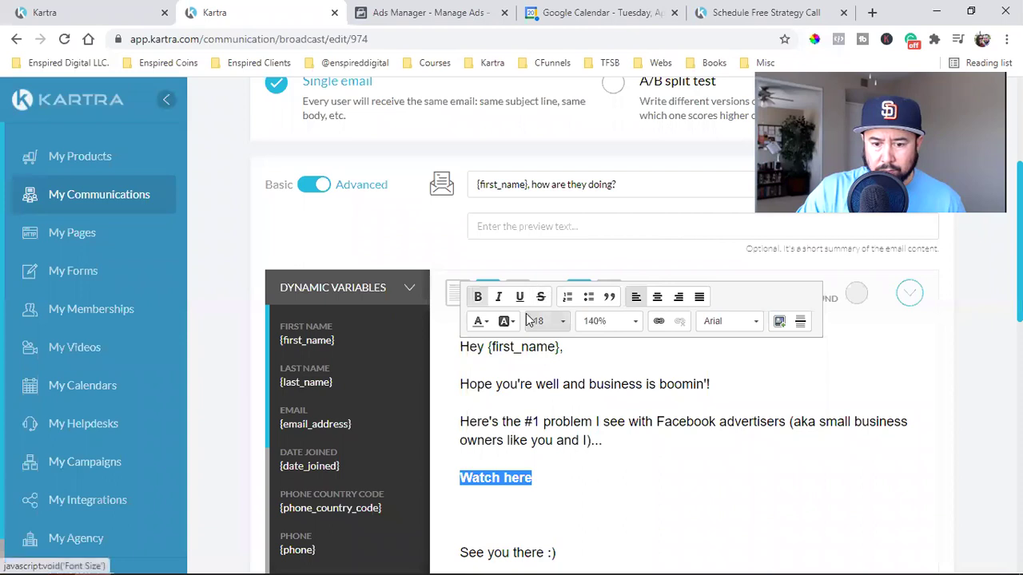
Leave the text block's editing mode and check the email from the "Watch here" line down to the image
{"action": "scroll", "coordinate": [488, 397], "scroll_direction": "down", "scroll_amount": 2}
{"action": "scroll", "coordinate": [487, 397], "scroll_direction": "down", "scroll_amount": 3}
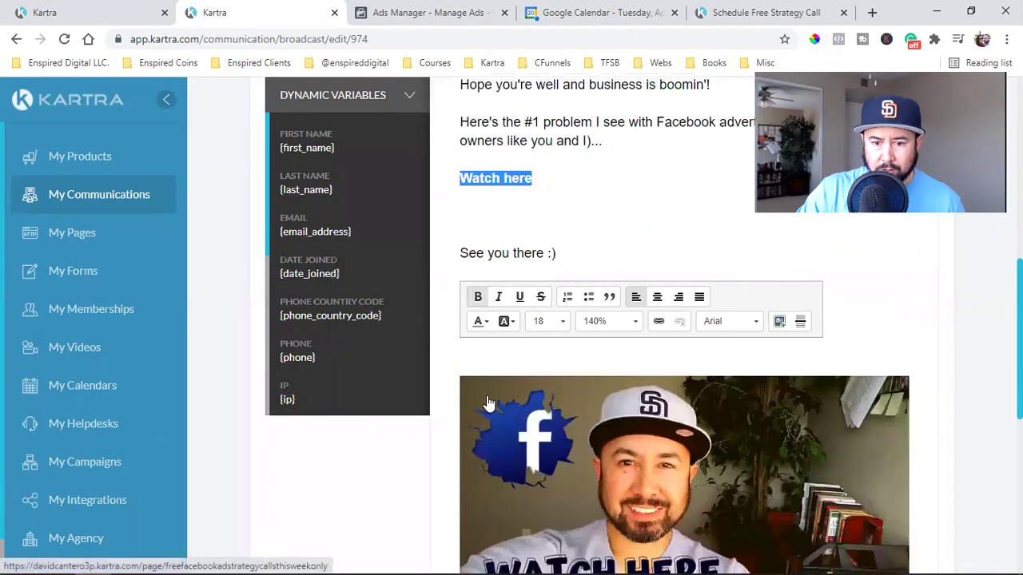
{"action": "left_click", "coordinate": [416, 185]}
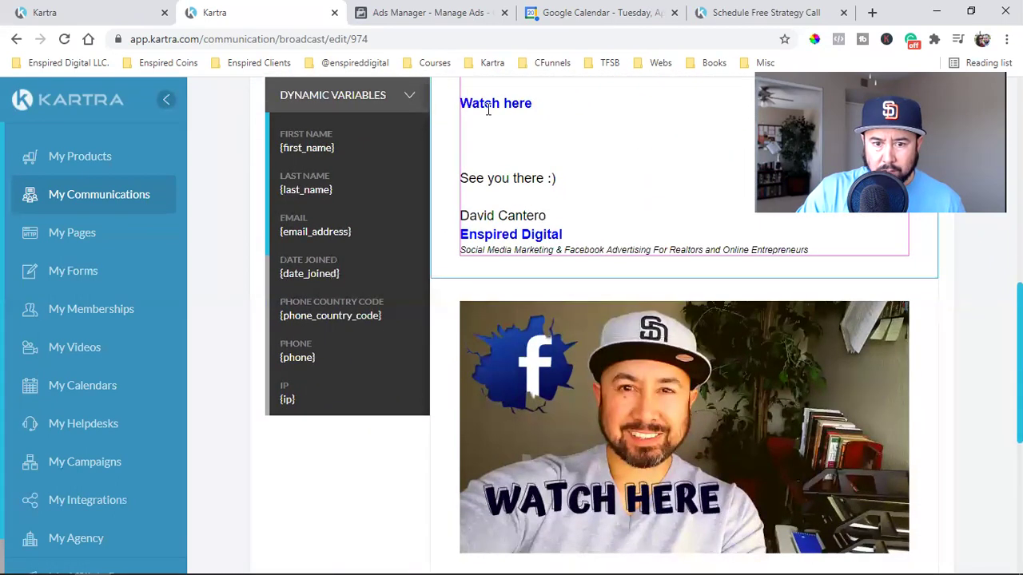
Link the "Watch here" text in the email body to the copied address of the Schedule Free Strategy Call page
{"action": "scroll", "coordinate": [486, 123], "scroll_direction": "up", "scroll_amount": 1}
{"action": "left_click", "coordinate": [498, 176]}
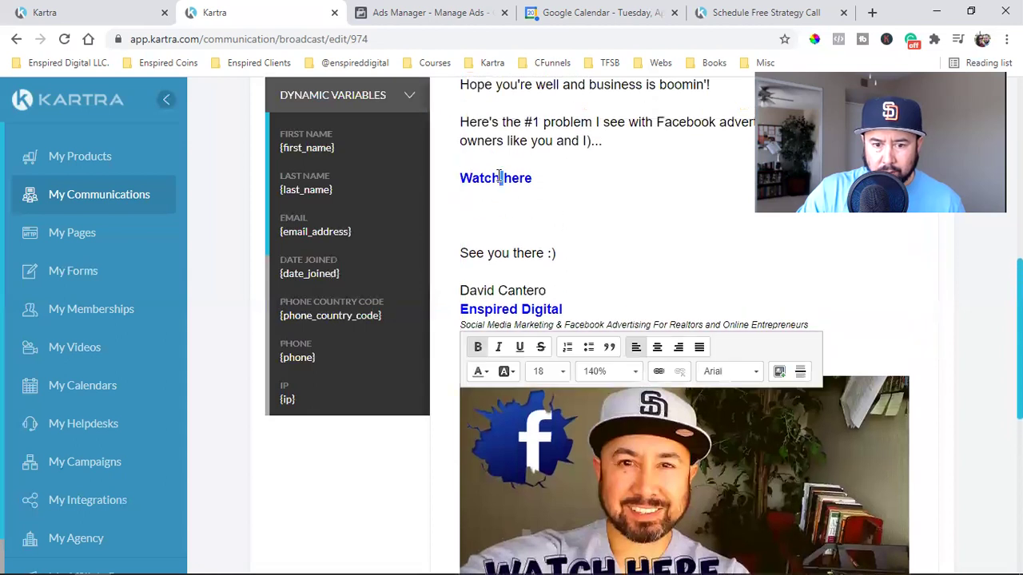
{"action": "double_click", "coordinate": [499, 177]}
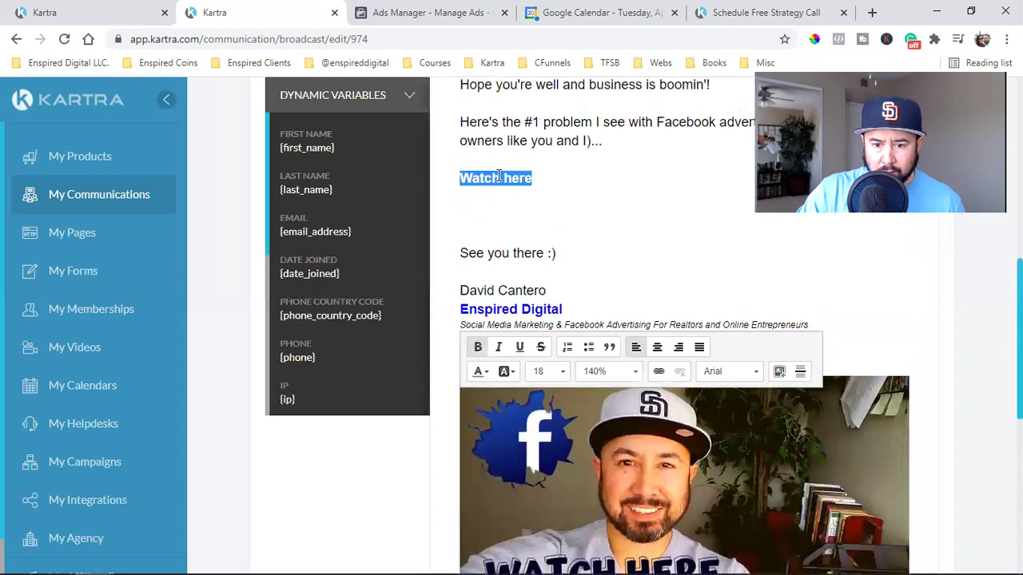
{"action": "left_click", "coordinate": [659, 372]}
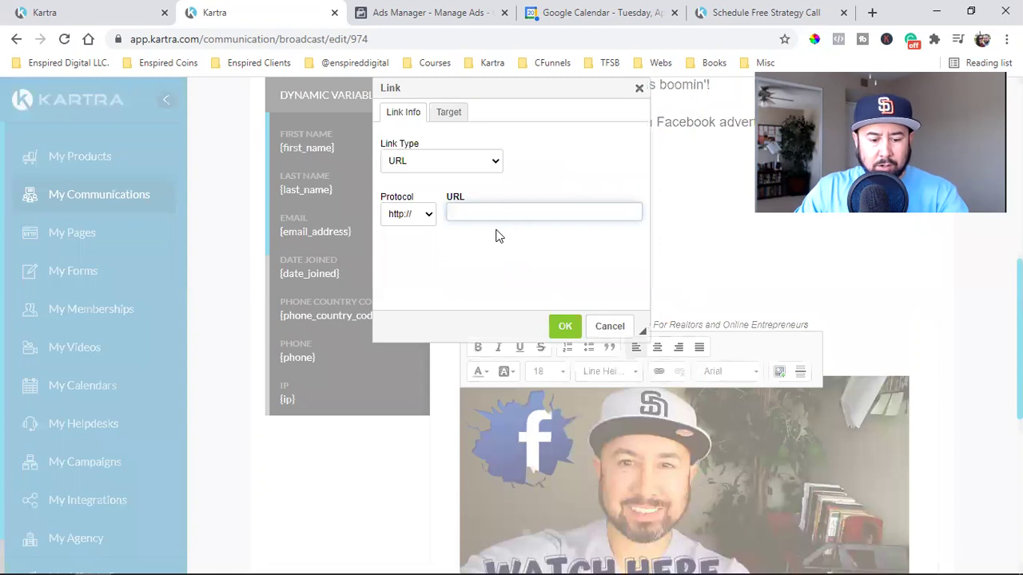
{"action": "key", "text": "ctrl+v"}
{"action": "left_click", "coordinate": [561, 326]}
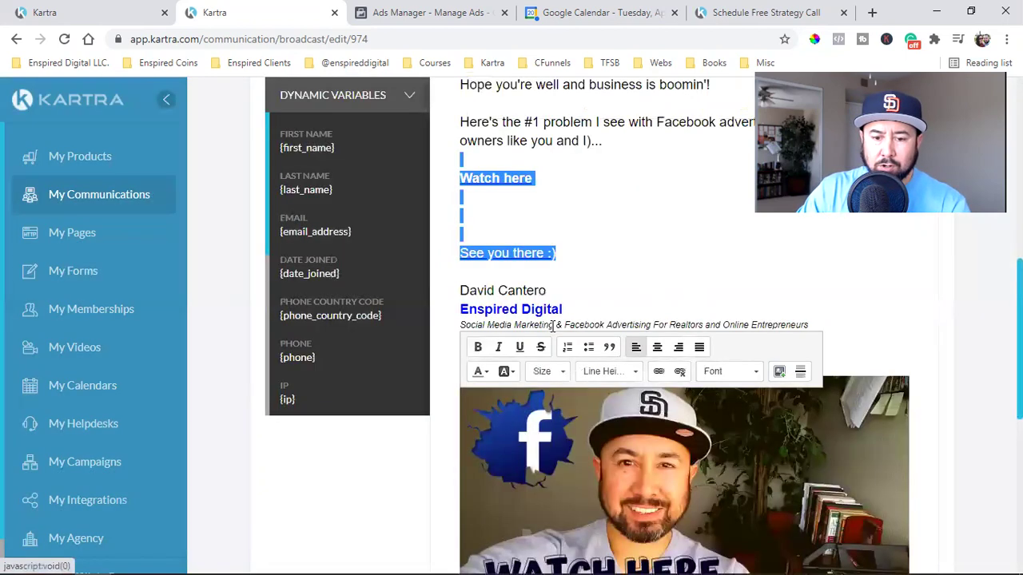
Delete the "See you there :)" line above the signature and remove the extra blank line there
{"action": "left_click", "coordinate": [558, 253]}
{"action": "left_click", "coordinate": [533, 178]}
{"action": "left_click_drag", "start_coordinate": [528, 255], "coordinate": [461, 255]}
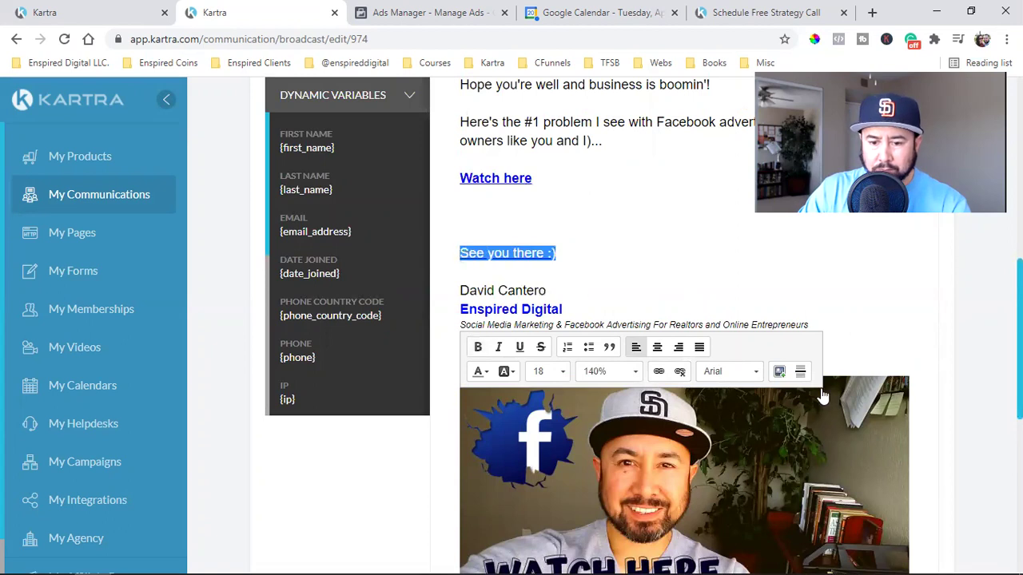
{"action": "left_click", "coordinate": [712, 233]}
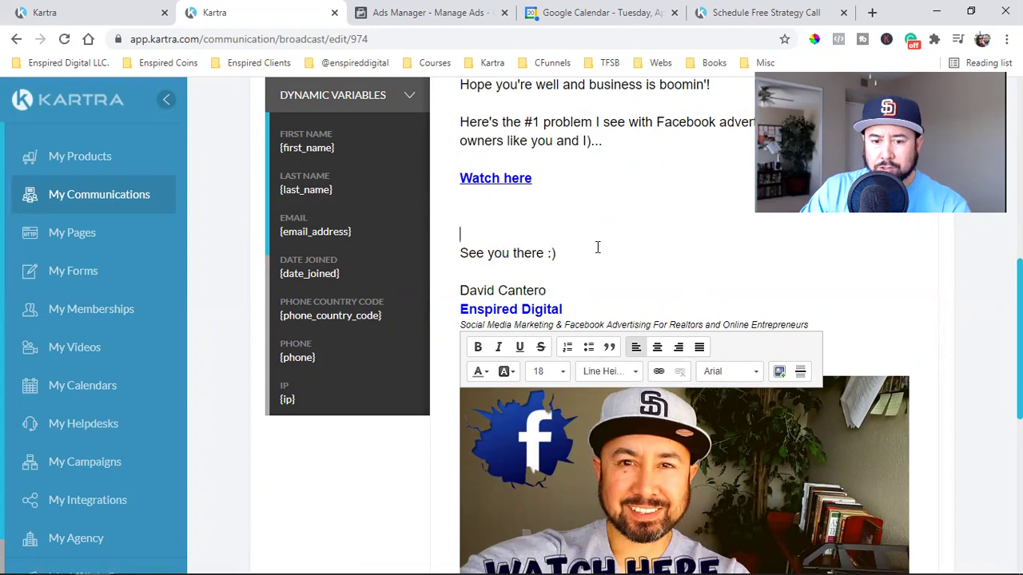
{"action": "left_click_drag", "start_coordinate": [475, 249], "coordinate": [460, 253]}
{"action": "key", "text": "BackSpace"}
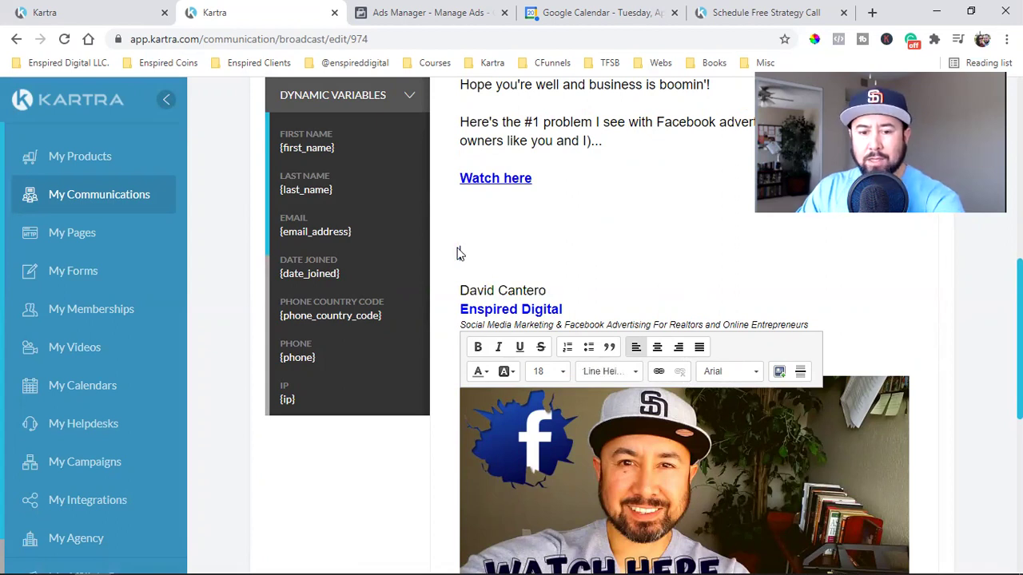
{"action": "key", "text": "BackSpace"}
{"action": "key", "text": "BackSpace"}
Leave the text block's editing mode and review the email from the subject line down to the image
{"action": "scroll", "coordinate": [536, 373], "scroll_direction": "up", "scroll_amount": 3}
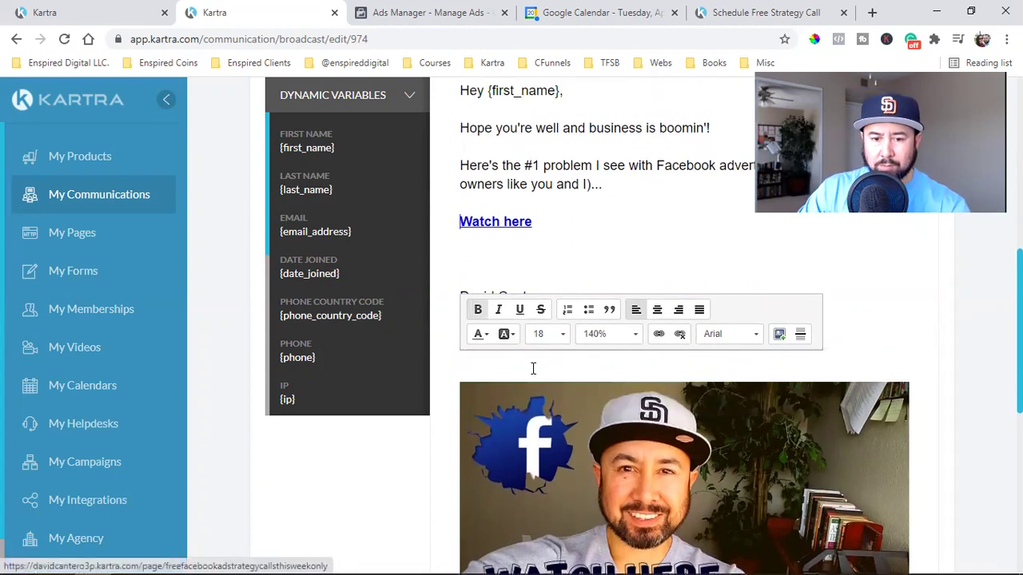
{"action": "scroll", "coordinate": [533, 368], "scroll_direction": "down", "scroll_amount": 1}
{"action": "scroll", "coordinate": [533, 365], "scroll_direction": "up", "scroll_amount": 2}
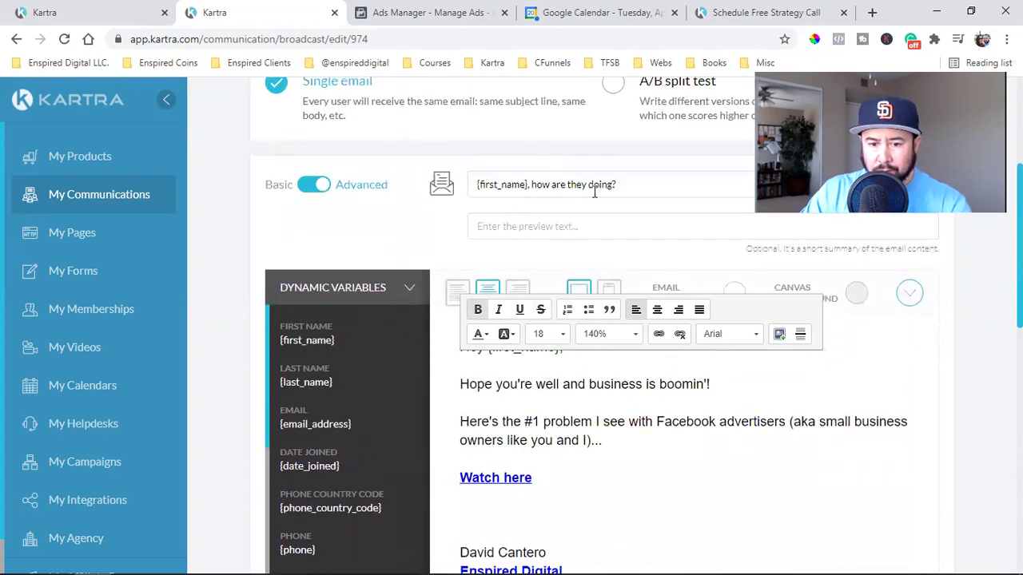
{"action": "scroll", "coordinate": [594, 192], "scroll_direction": "down", "scroll_amount": 1}
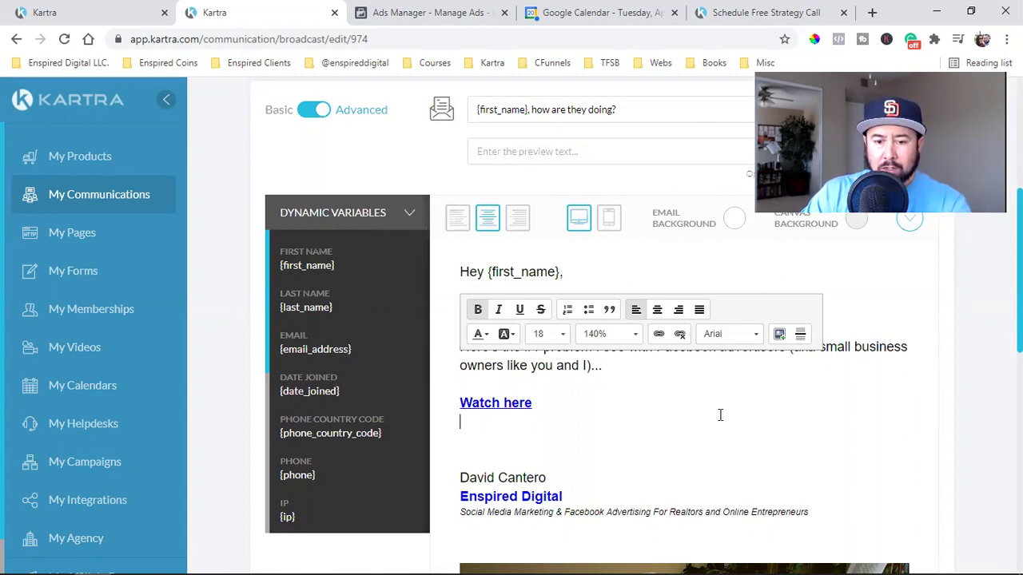
{"action": "left_click", "coordinate": [633, 407]}
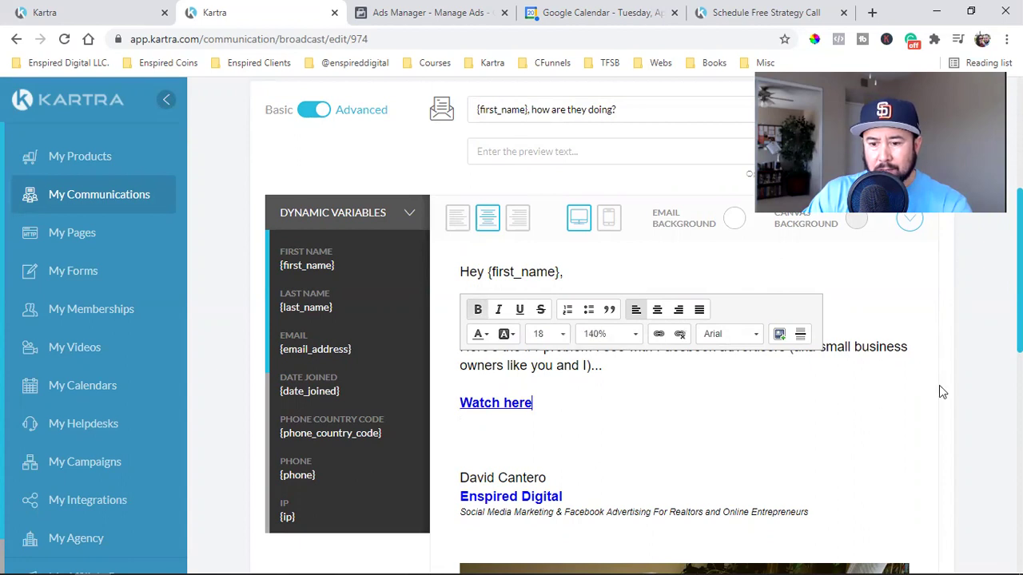
{"action": "left_click", "coordinate": [989, 349]}
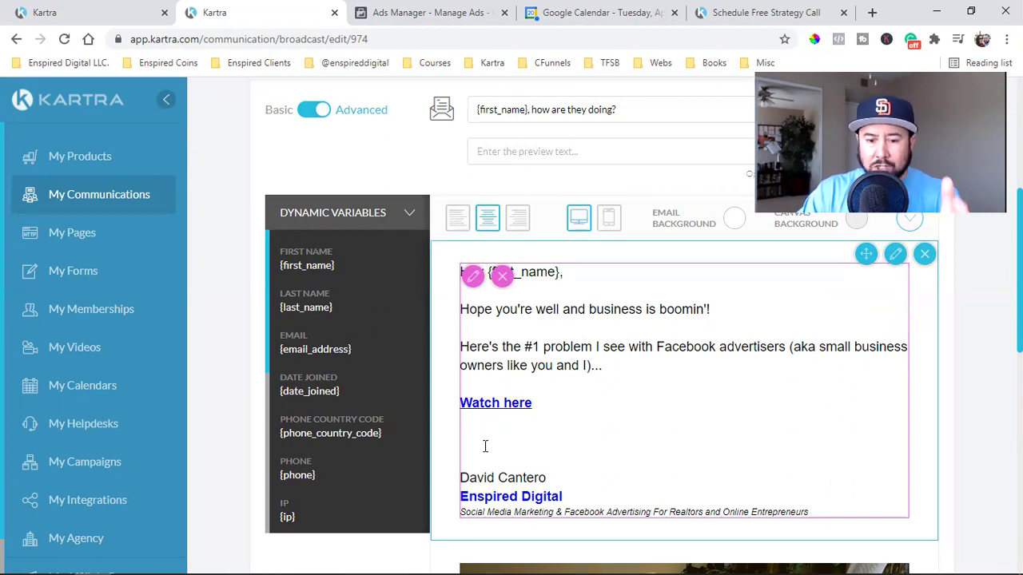
{"action": "scroll", "coordinate": [485, 448], "scroll_direction": "down", "scroll_amount": 3}
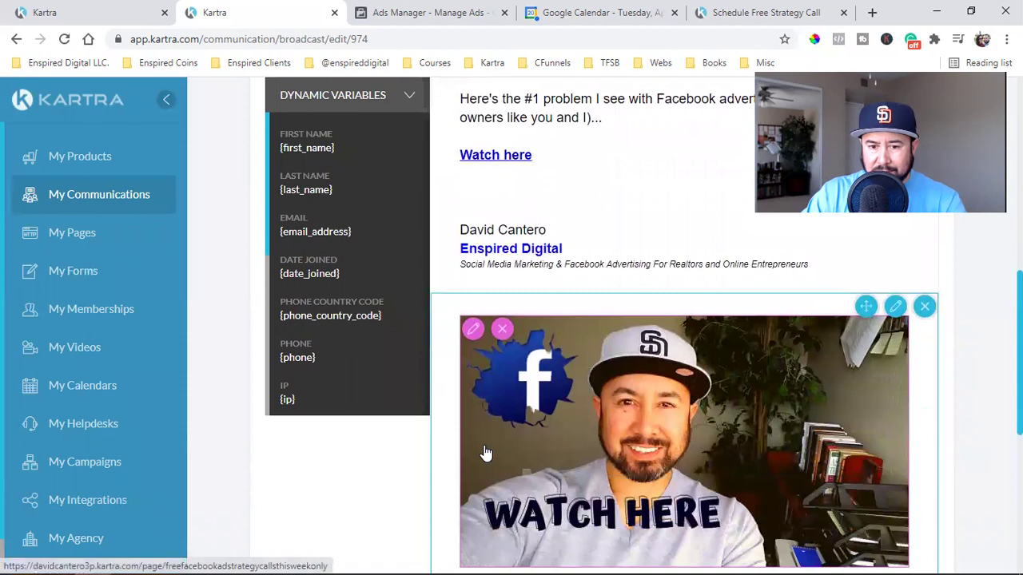
{"action": "scroll", "coordinate": [486, 450], "scroll_direction": "up", "scroll_amount": 8}
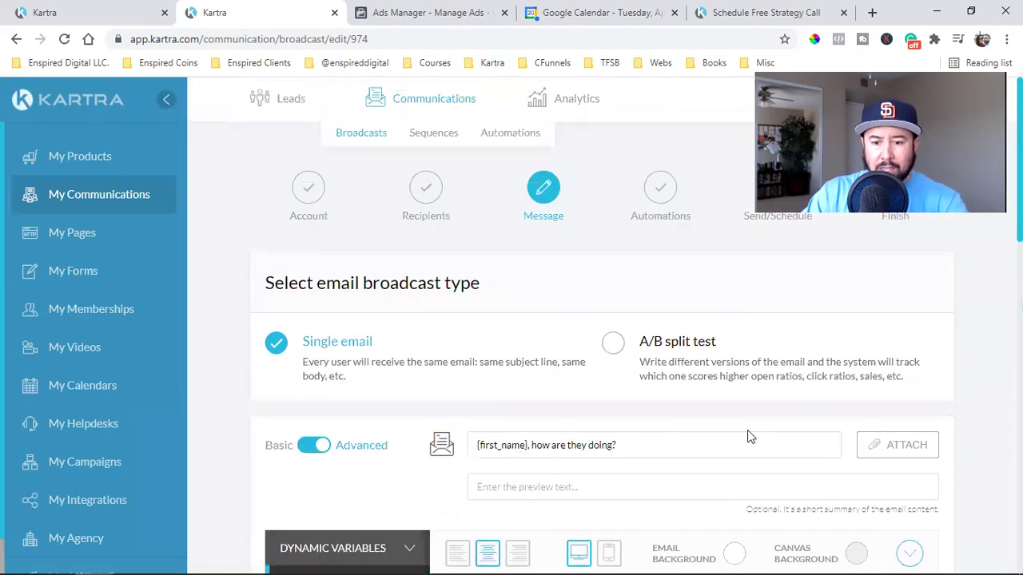
Save the message, continue without adding any automation, and send the broadcast now
{"action": "scroll", "coordinate": [764, 437], "scroll_direction": "down", "scroll_amount": 10}
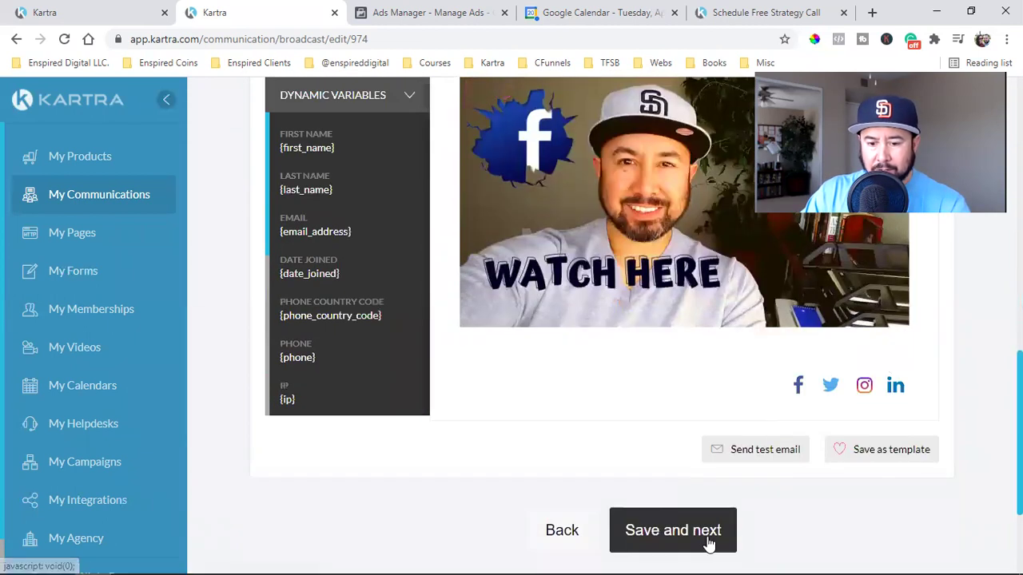
{"action": "left_click", "coordinate": [708, 542]}
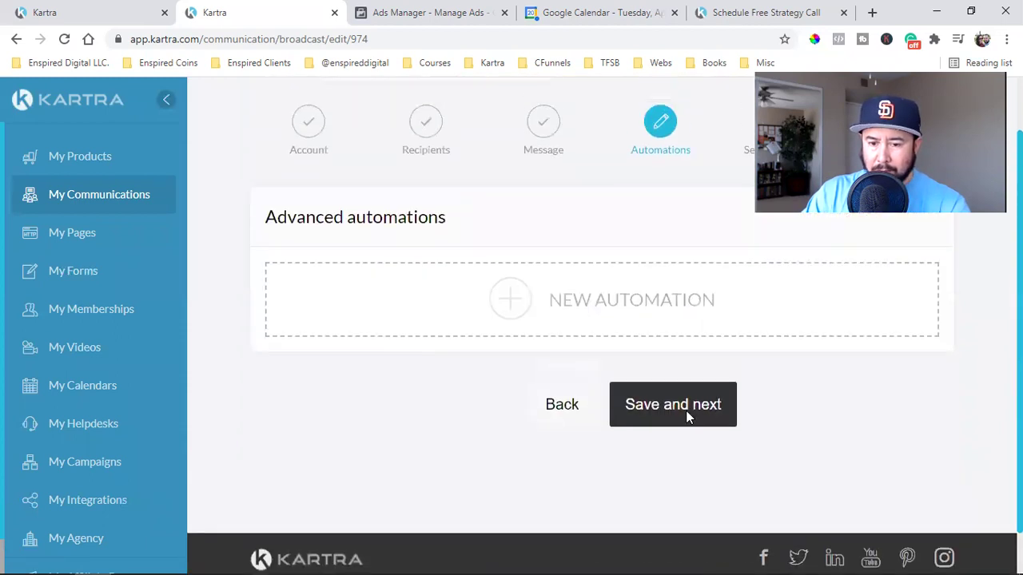
{"action": "left_click", "coordinate": [692, 473]}
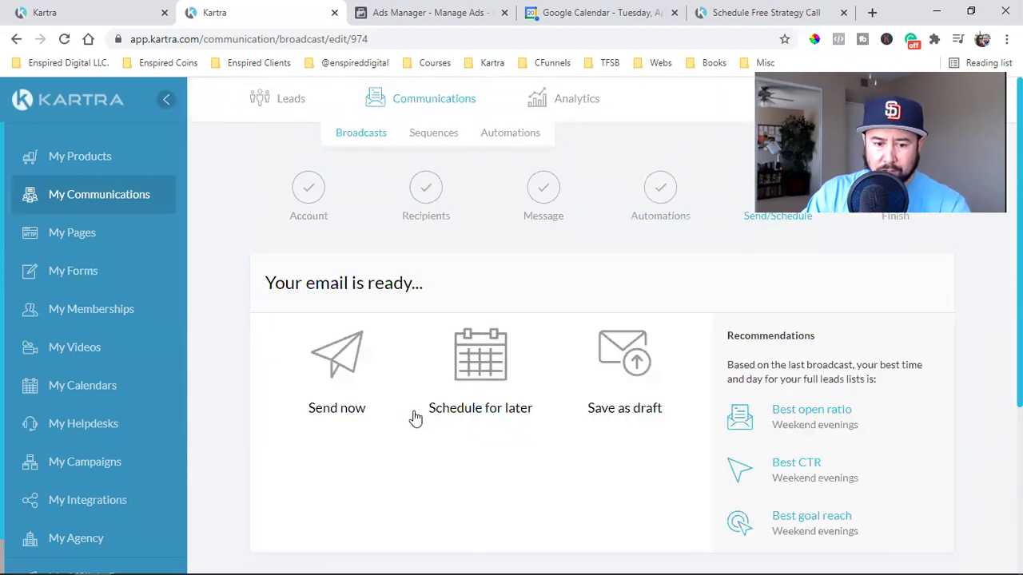
{"action": "left_click", "coordinate": [350, 359]}
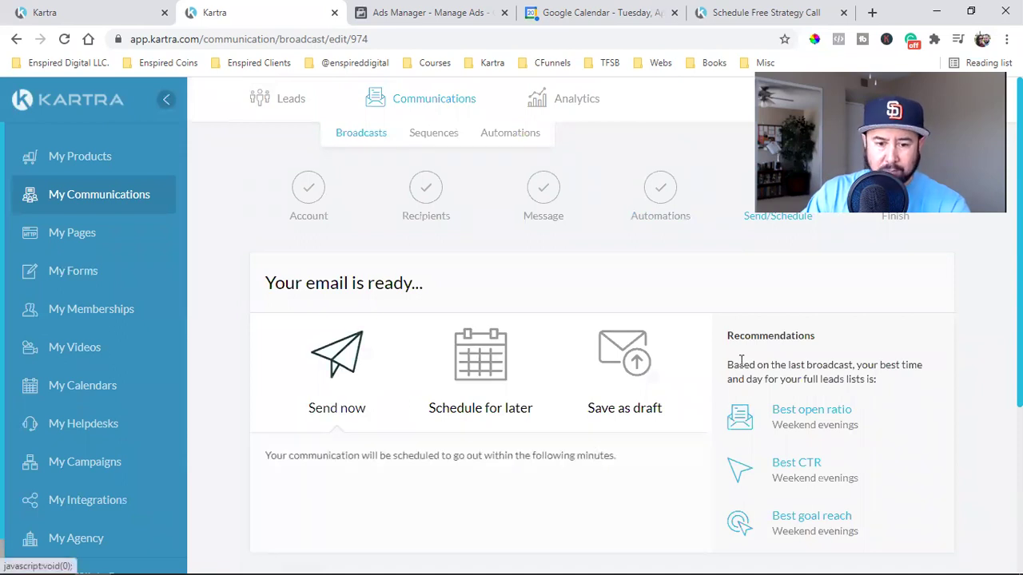
{"action": "scroll", "coordinate": [738, 360], "scroll_direction": "down", "scroll_amount": 3}
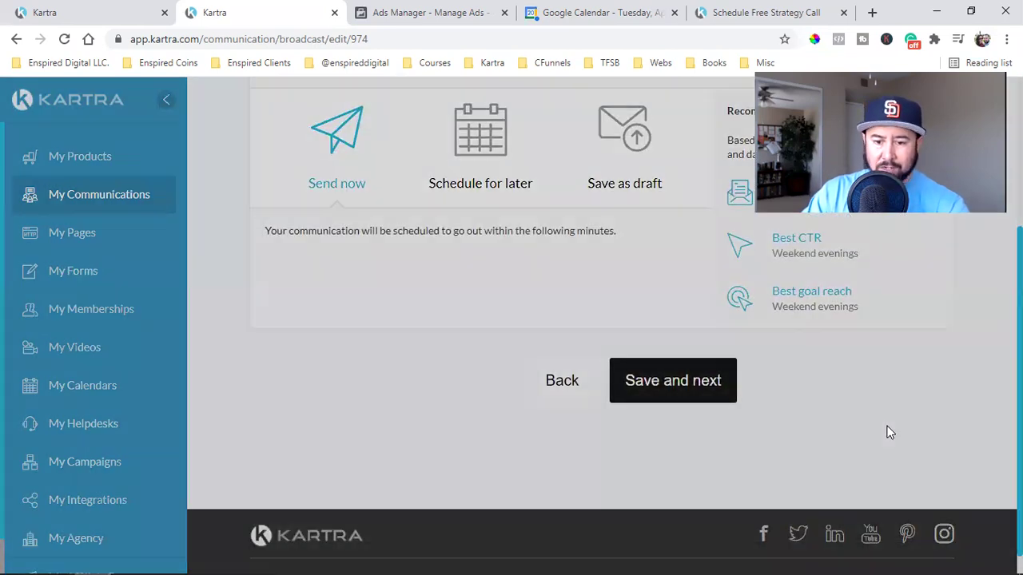
{"action": "left_click", "coordinate": [673, 381]}
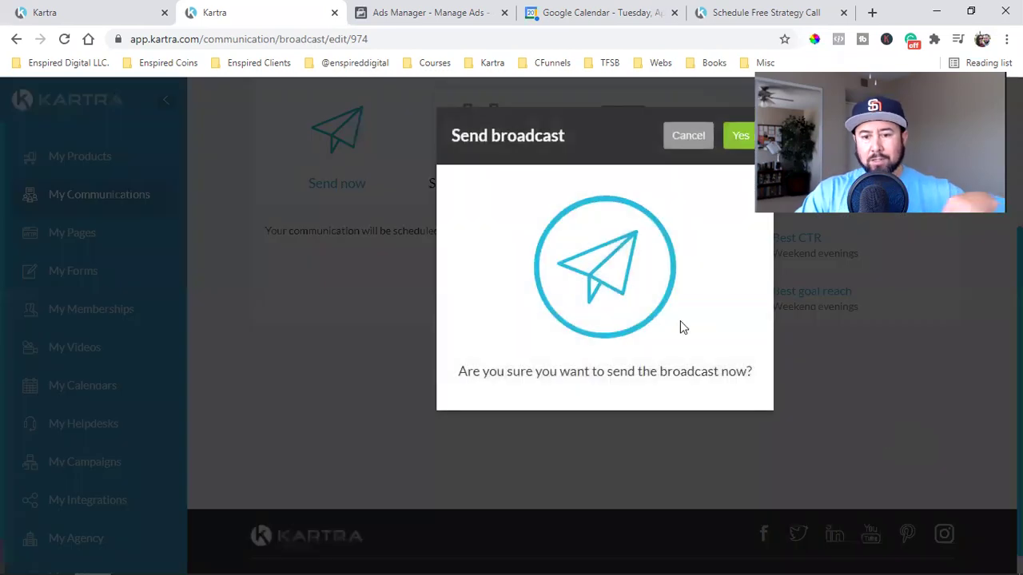
{"action": "left_click", "coordinate": [744, 138]}
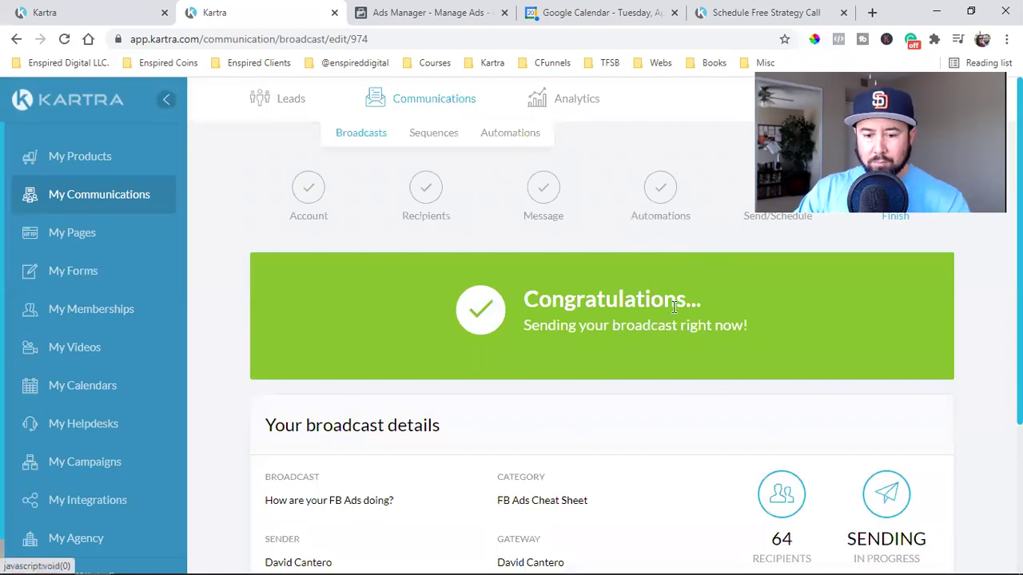
Check the sent broadcast's details and open the broadcast analytics filtered to the FB Ads Cheat Sheet category for Today
{"action": "scroll", "coordinate": [688, 264], "scroll_direction": "down", "scroll_amount": 1}
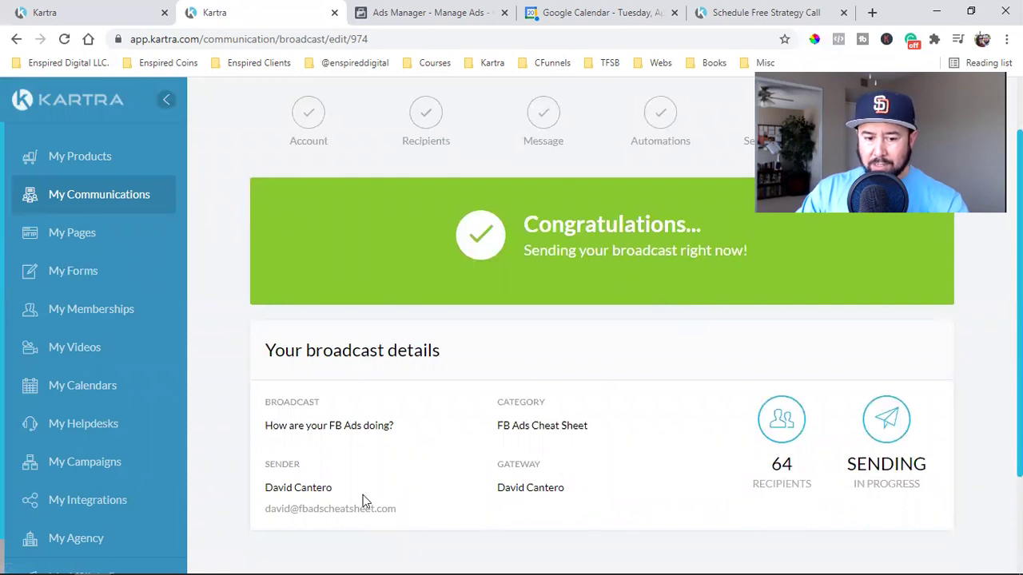
{"action": "scroll", "coordinate": [467, 486], "scroll_direction": "up", "scroll_amount": 1}
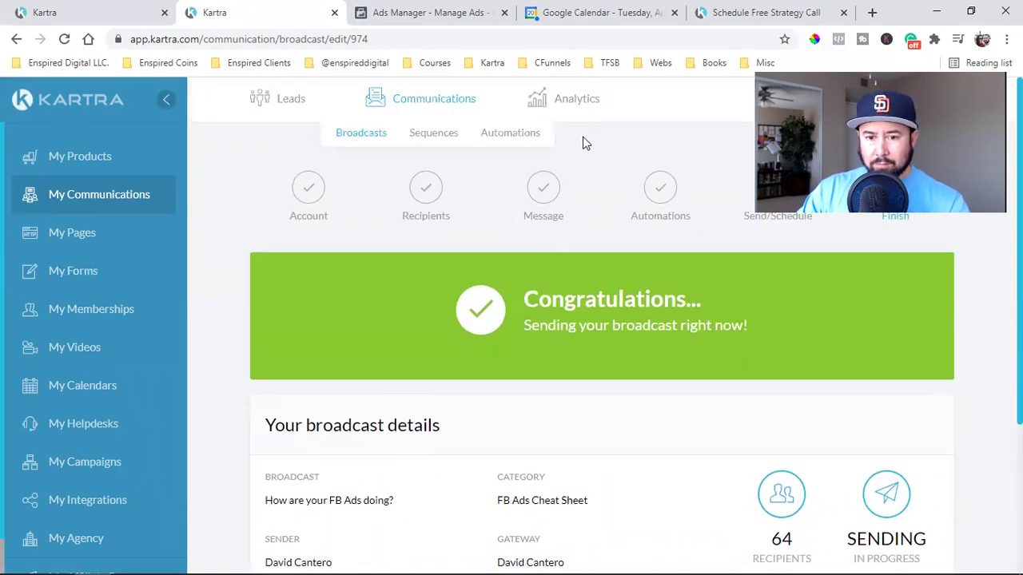
{"action": "mouse_move", "coordinate": [593, 97]}
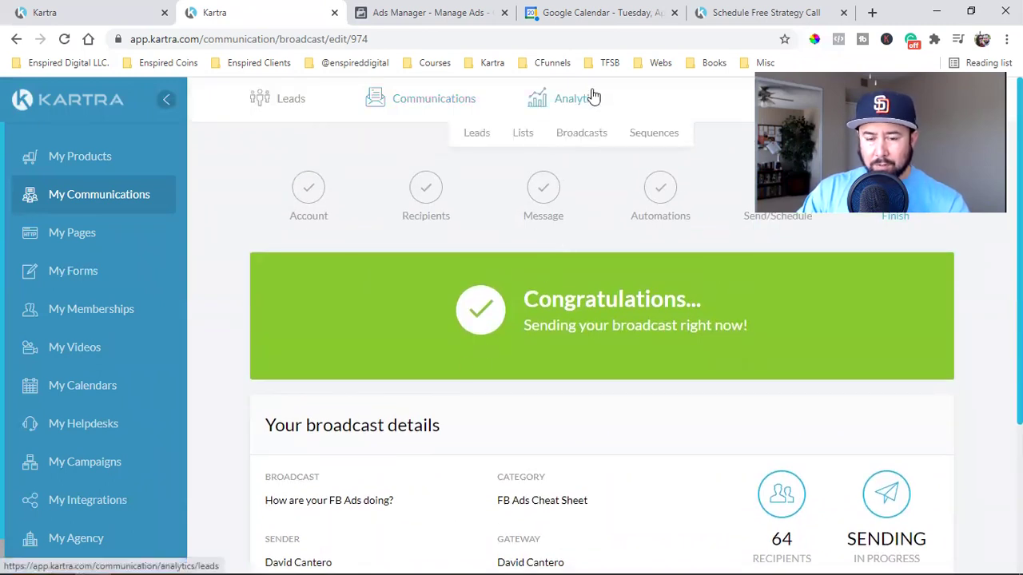
{"action": "left_click", "coordinate": [577, 136]}
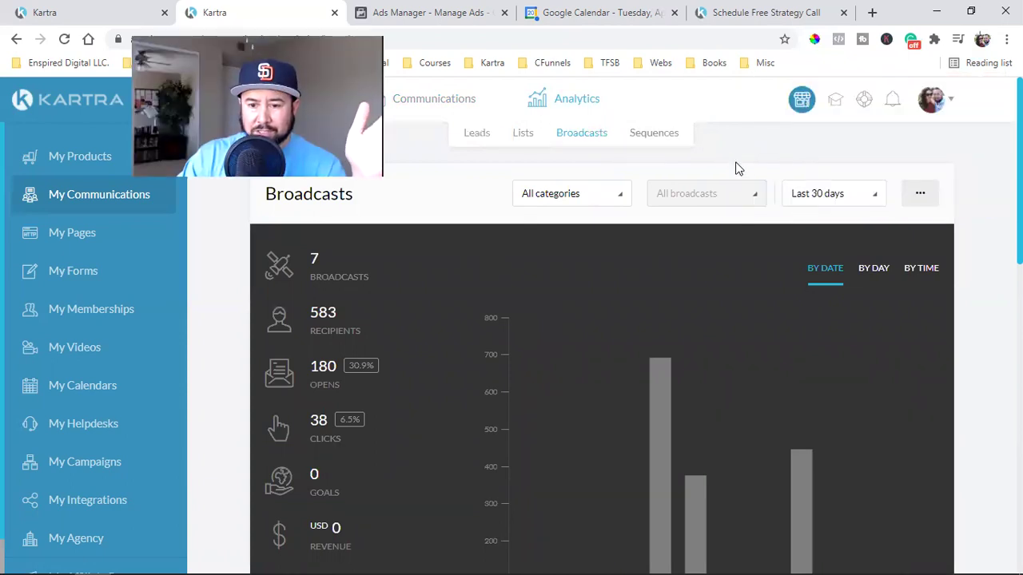
{"action": "left_click", "coordinate": [575, 209]}
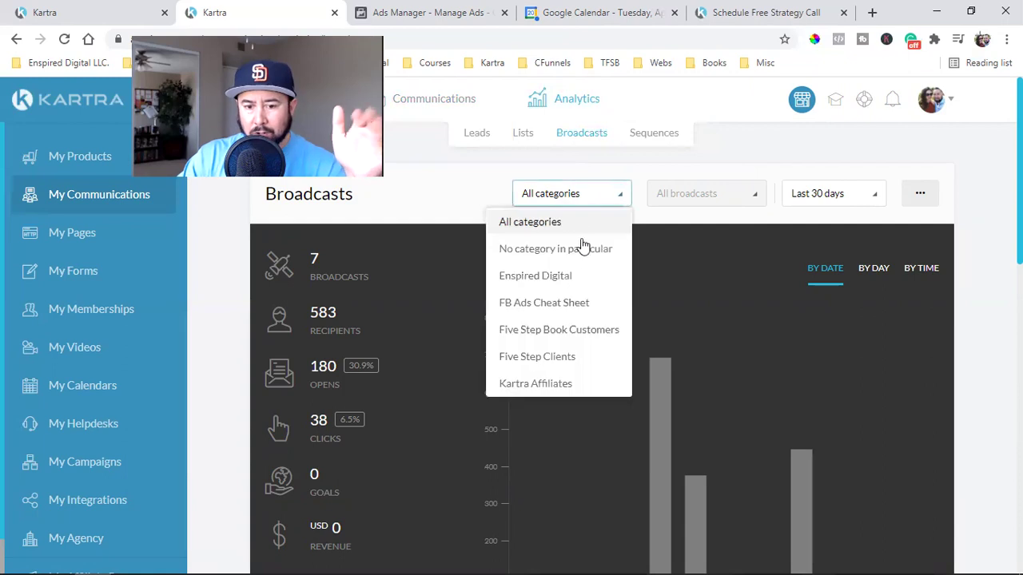
{"action": "left_click", "coordinate": [547, 308]}
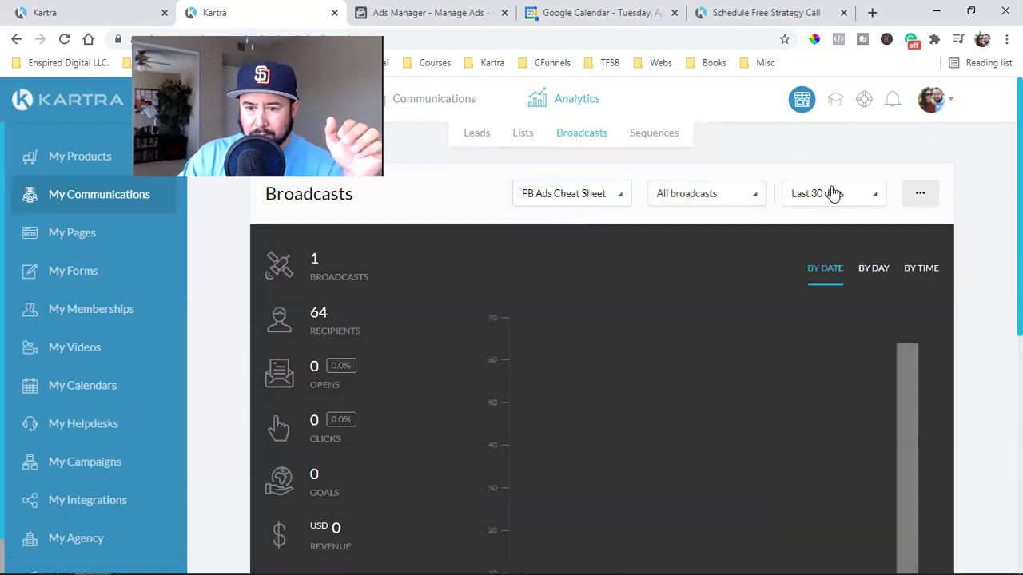
{"action": "left_click", "coordinate": [833, 194]}
{"action": "left_click", "coordinate": [817, 252]}
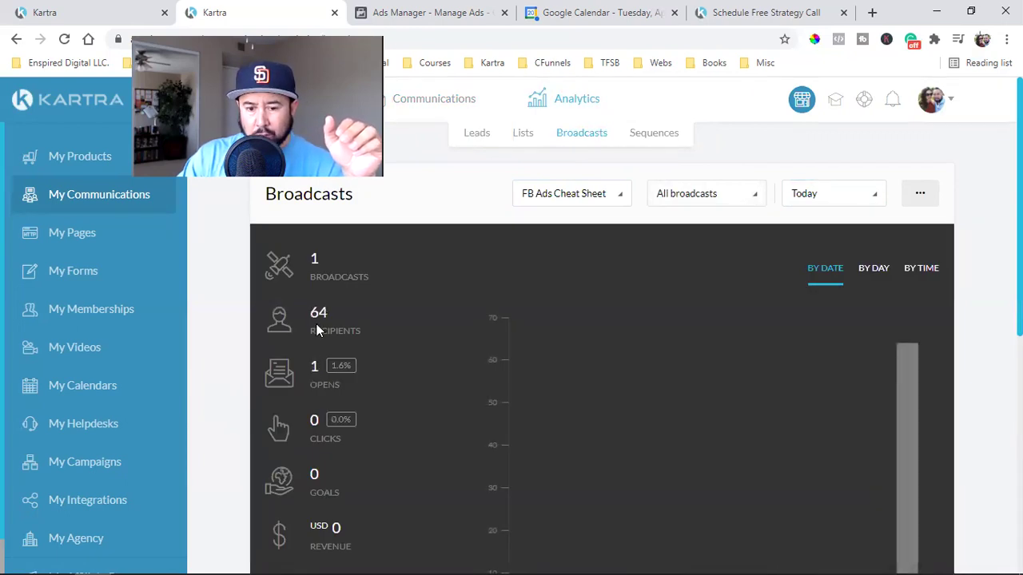
Examine the opens, clicks, goals and revenue of the "How are your FB Ads doing?" broadcast in the results table
{"action": "scroll", "coordinate": [316, 330], "scroll_direction": "down", "scroll_amount": 3}
{"action": "scroll", "coordinate": [316, 330], "scroll_direction": "down", "scroll_amount": 1}
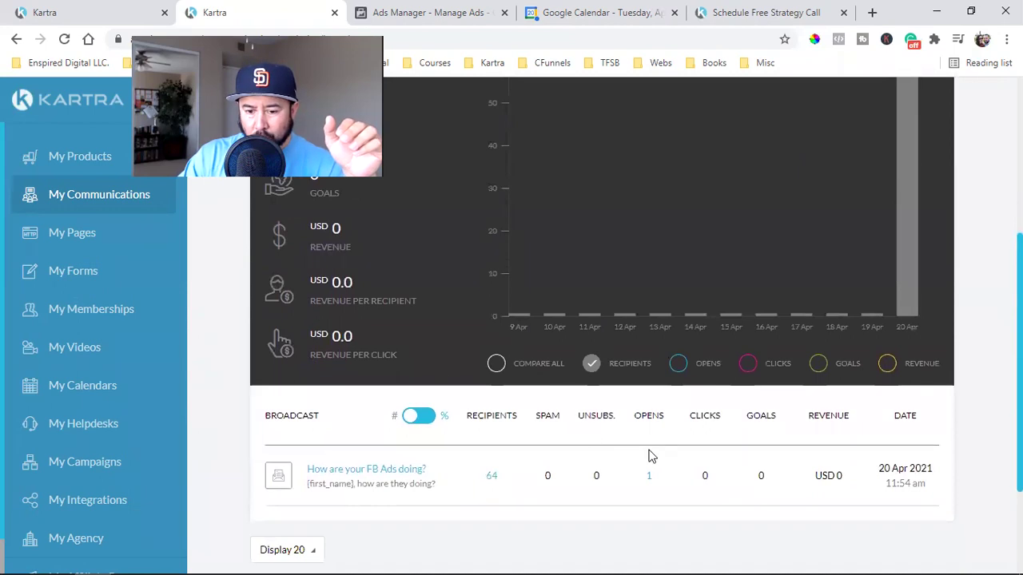
{"action": "double_click", "coordinate": [705, 475]}
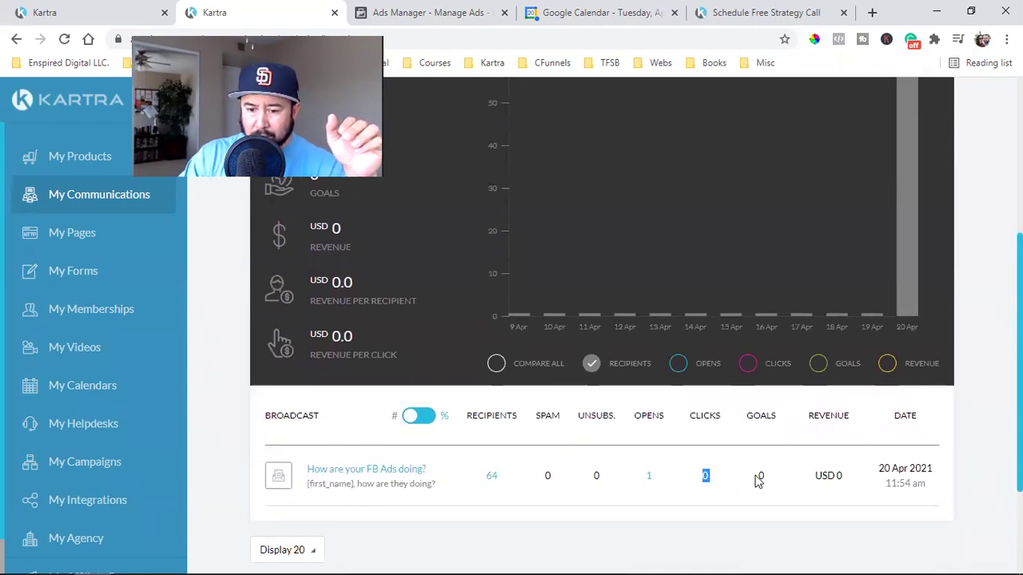
{"action": "double_click", "coordinate": [761, 476]}
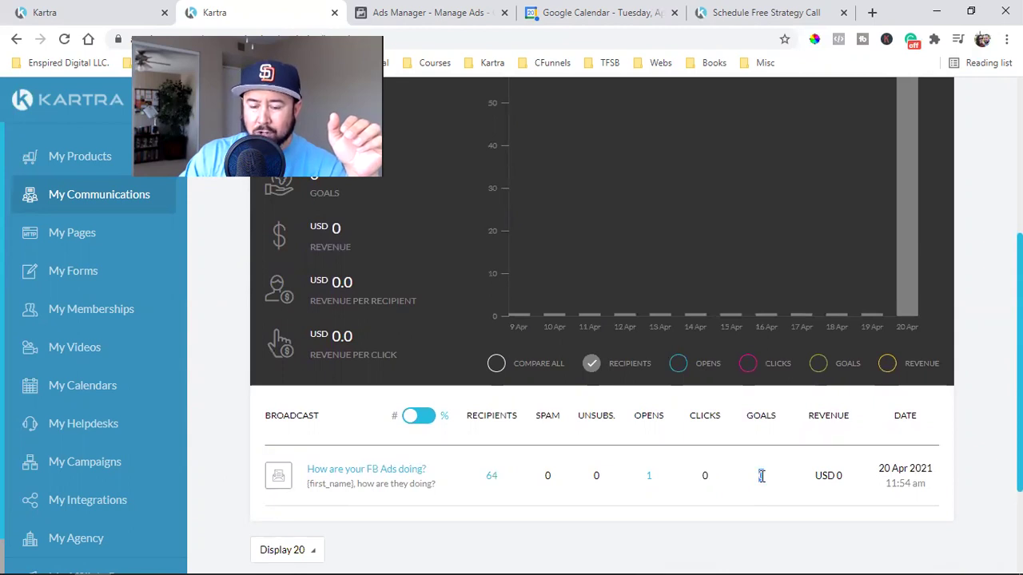
{"action": "double_click", "coordinate": [824, 476]}
{"action": "triple_click", "coordinate": [824, 478]}
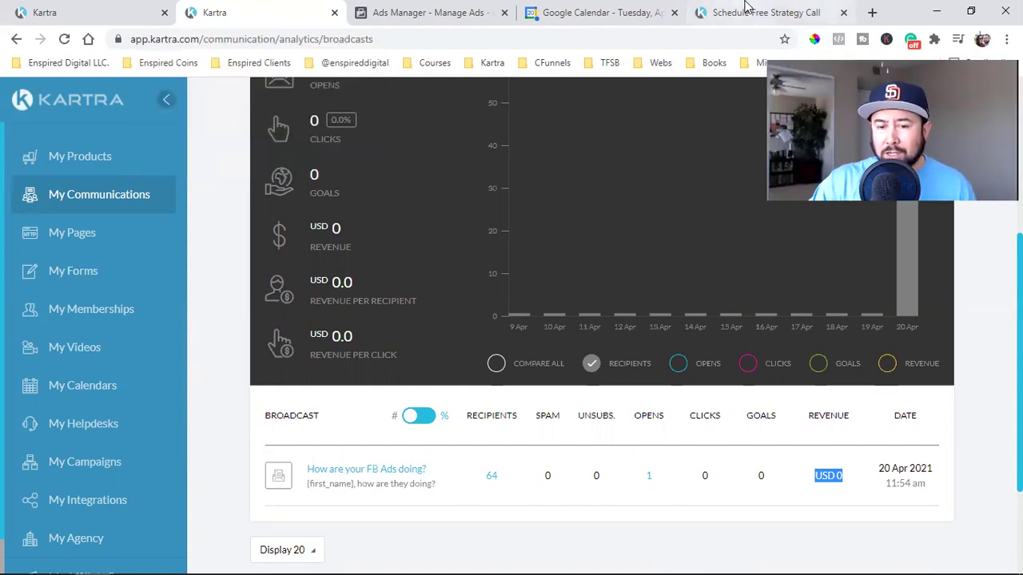
Filter the broadcast analytics to the "How are your FB Ads doing?" broadcast
{"action": "scroll", "coordinate": [468, 486], "scroll_direction": "up", "scroll_amount": 4}
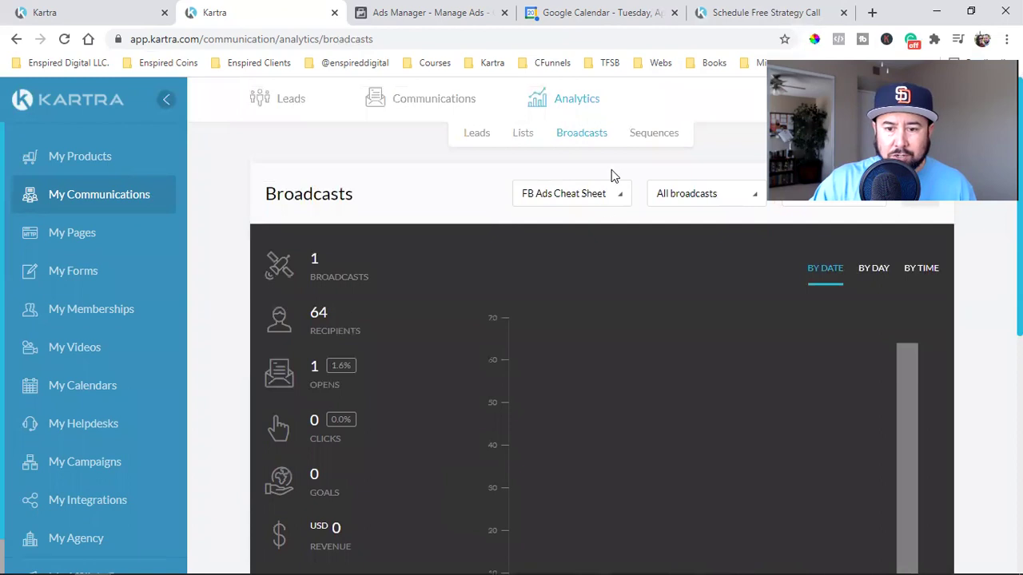
{"action": "left_click", "coordinate": [676, 204]}
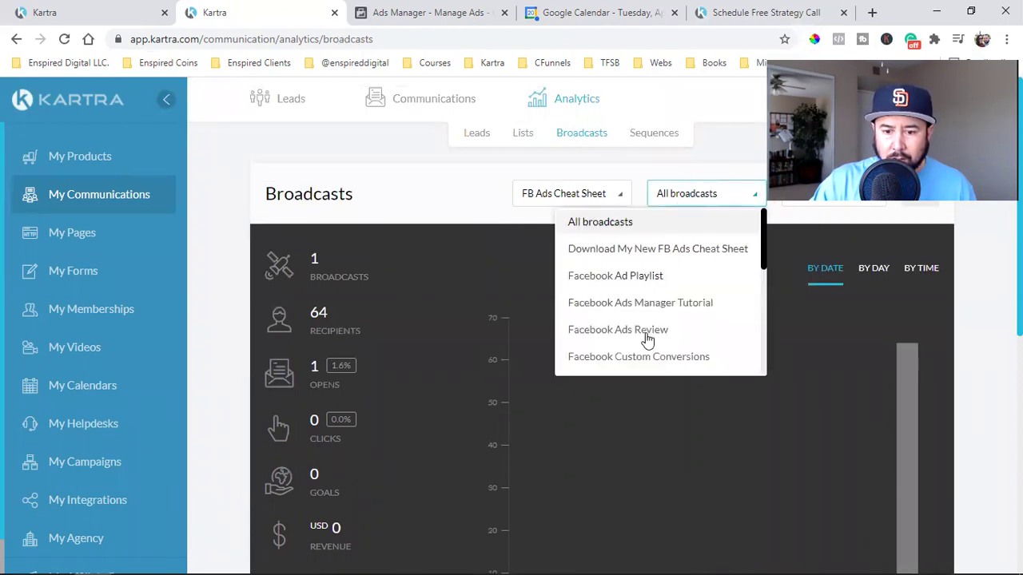
{"action": "scroll", "coordinate": [687, 265], "scroll_direction": "down", "scroll_amount": 3}
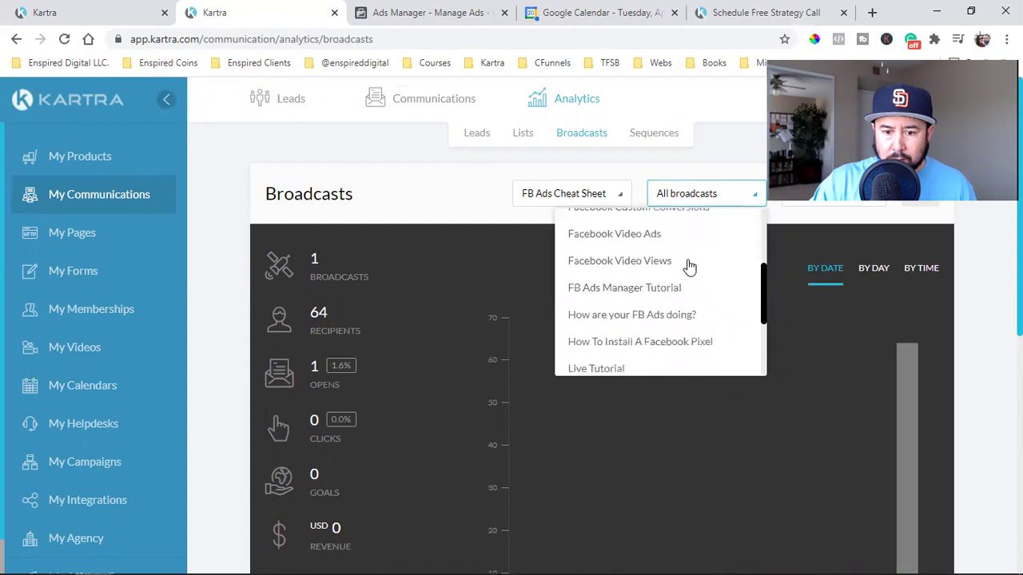
{"action": "scroll", "coordinate": [691, 260], "scroll_direction": "down", "scroll_amount": 1}
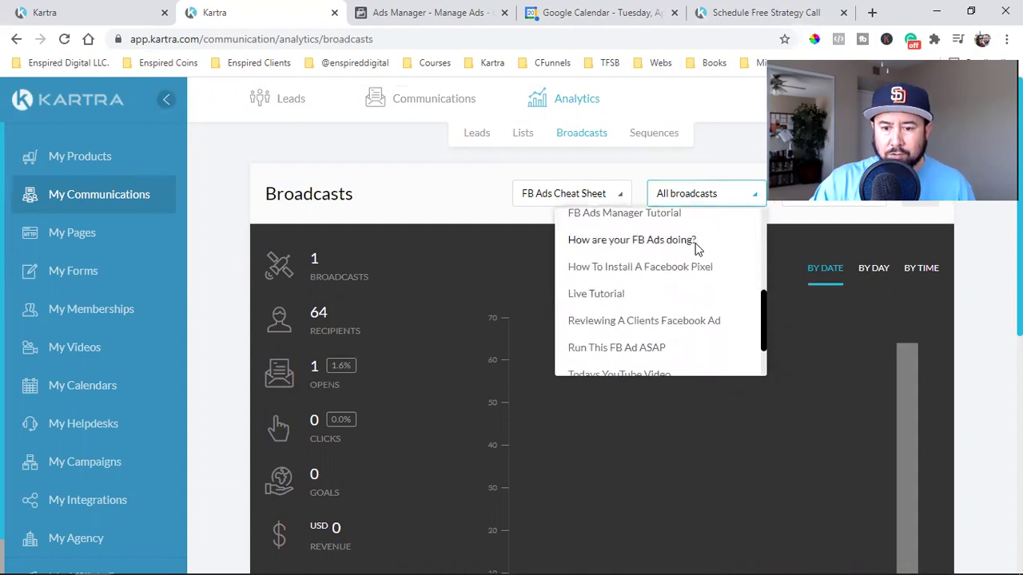
{"action": "left_click", "coordinate": [696, 245]}
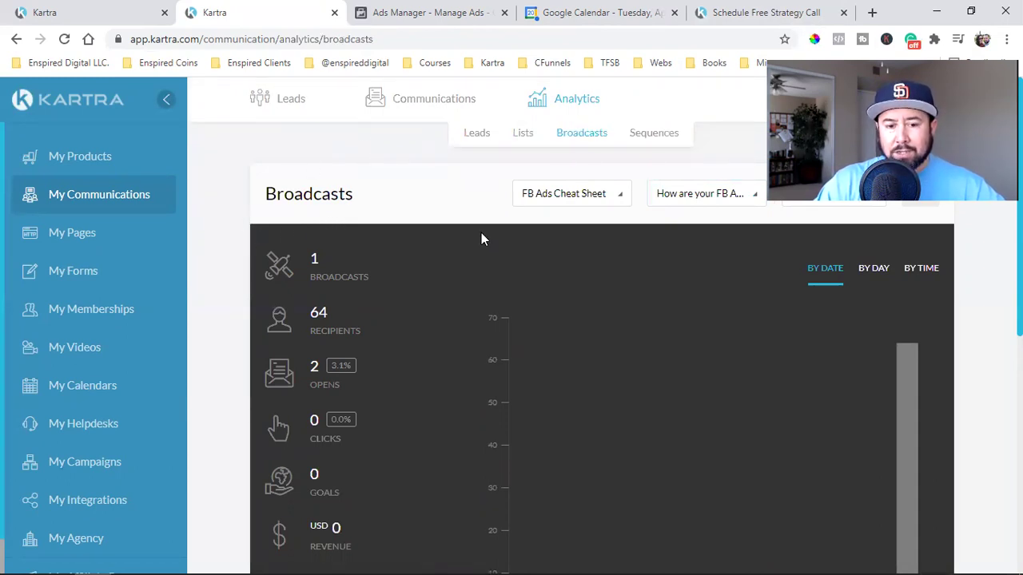
Review the free strategy call page's headline, video and scheduling button, switching back to the broadcast analytics for comparison
{"action": "left_click", "coordinate": [788, 8]}
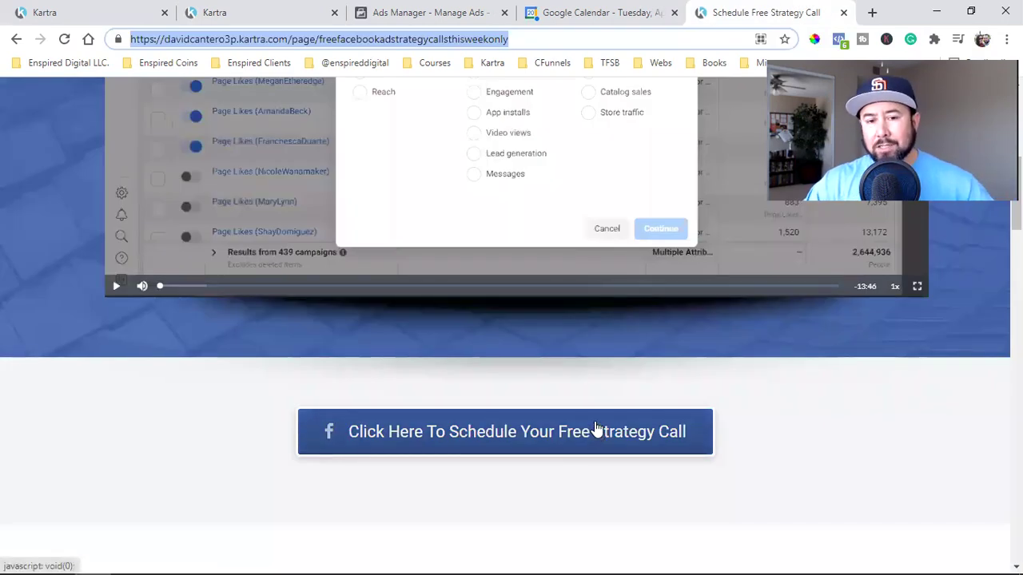
{"action": "left_click", "coordinate": [219, 12]}
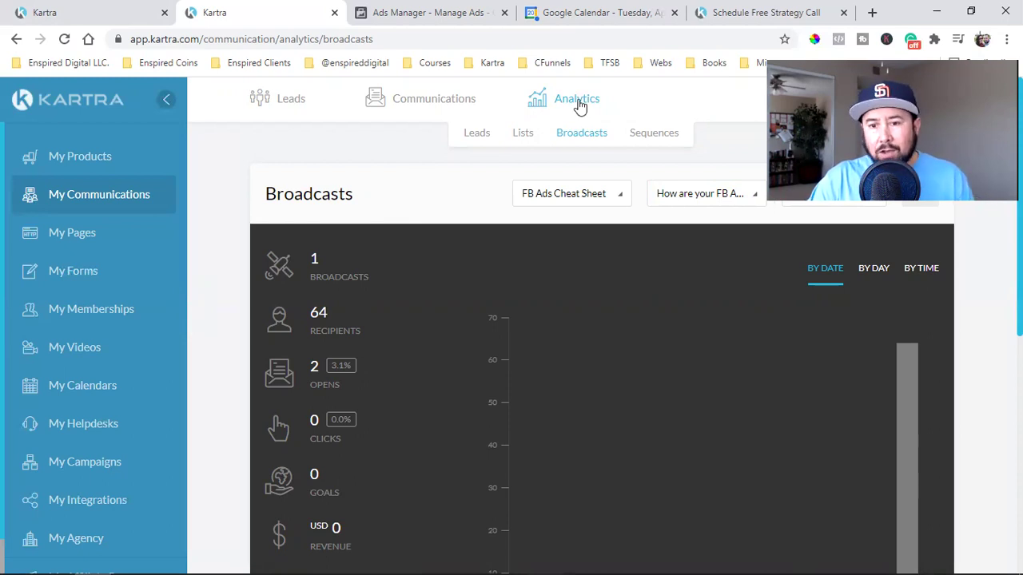
{"action": "left_click", "coordinate": [753, 12]}
{"action": "scroll", "coordinate": [646, 336], "scroll_direction": "up", "scroll_amount": 4}
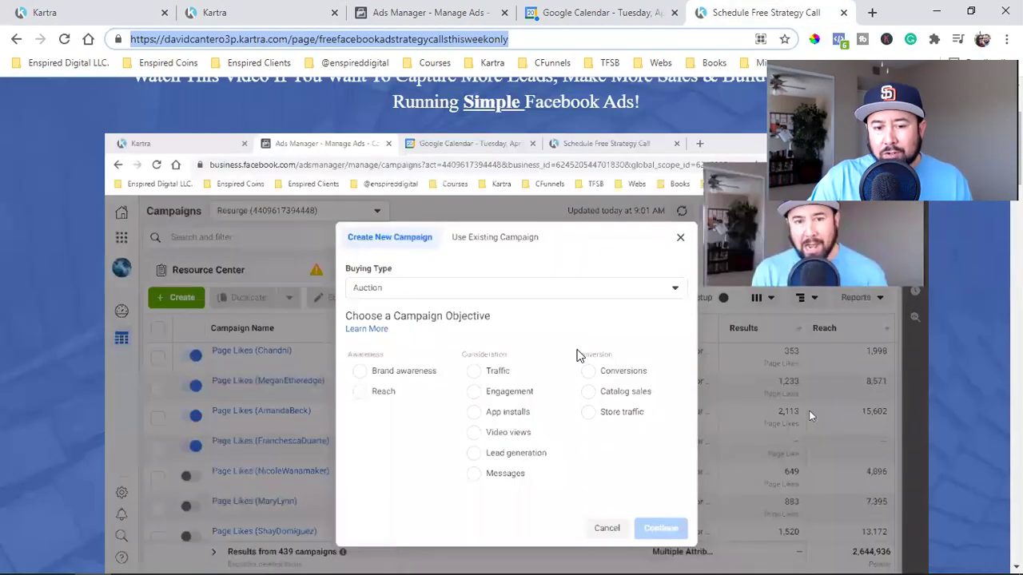
{"action": "scroll", "coordinate": [578, 357], "scroll_direction": "down", "scroll_amount": 1}
{"action": "scroll", "coordinate": [579, 357], "scroll_direction": "up", "scroll_amount": 1}
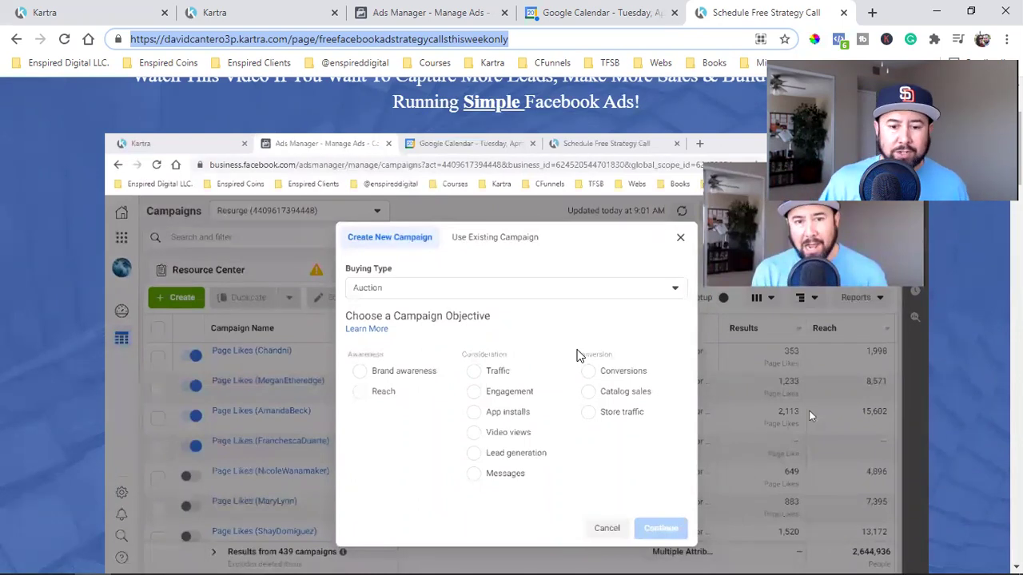
{"action": "scroll", "coordinate": [809, 415], "scroll_direction": "down", "scroll_amount": 3}
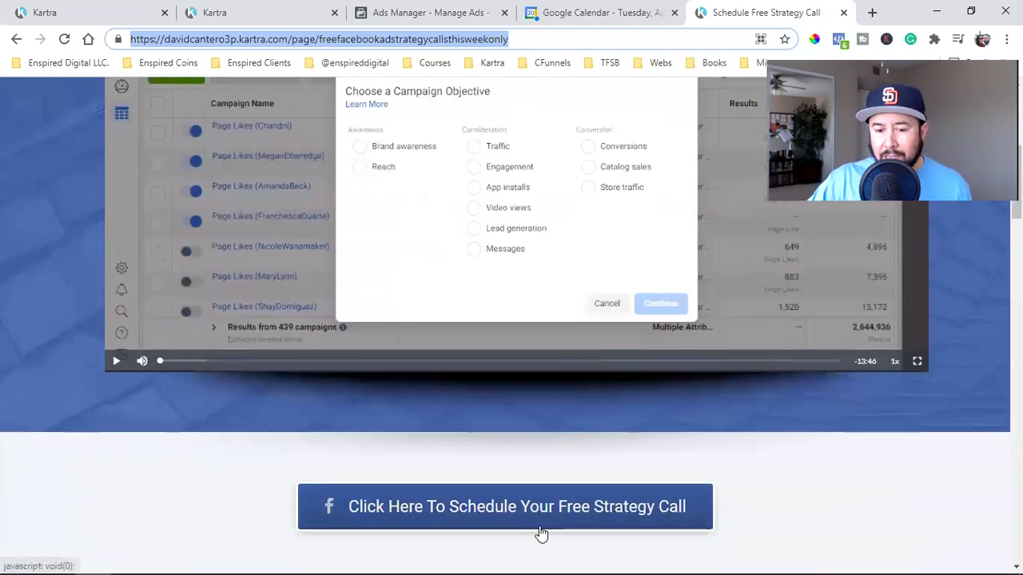
{"action": "scroll", "coordinate": [968, 467], "scroll_direction": "up", "scroll_amount": 4}
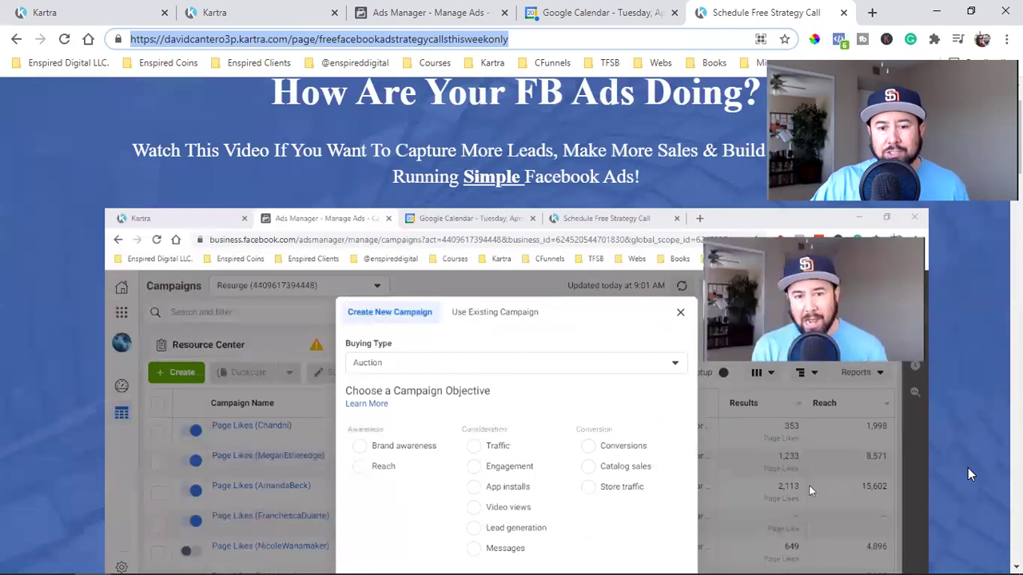
{"action": "left_click", "coordinate": [974, 450]}
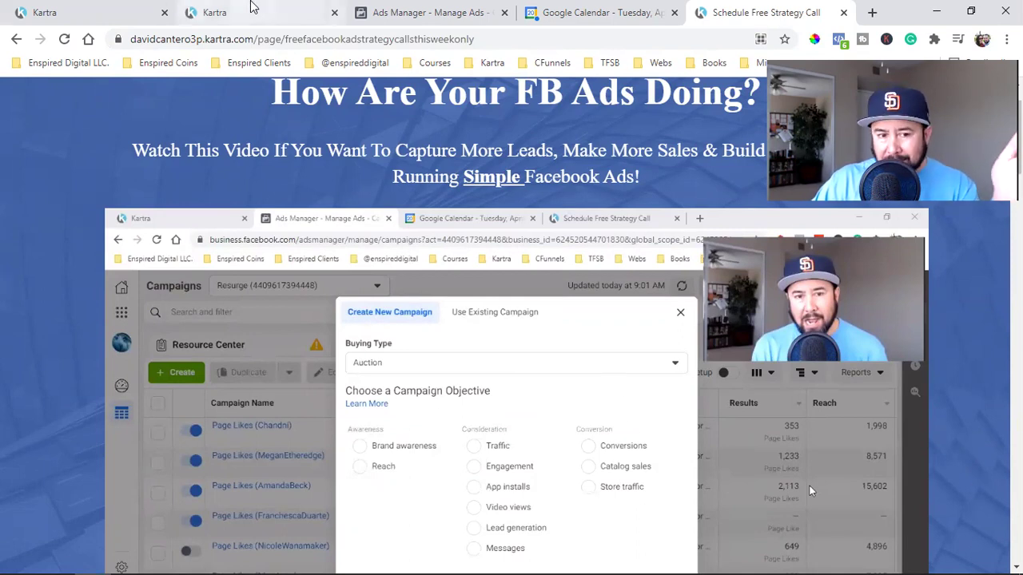
{"action": "left_click", "coordinate": [251, 8]}
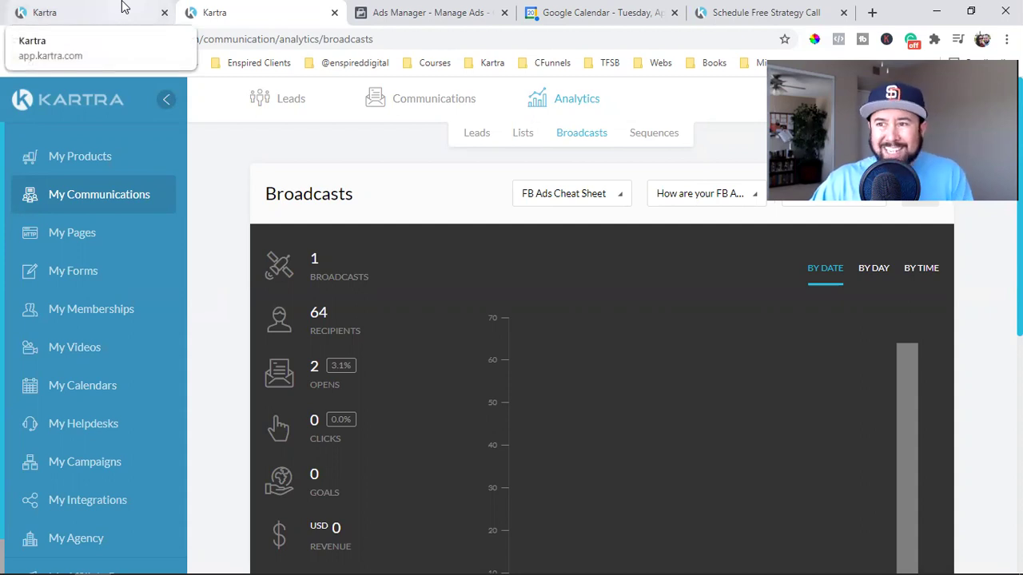
{"action": "left_click", "coordinate": [722, 10]}
{"action": "scroll", "coordinate": [511, 397], "scroll_direction": "up", "scroll_amount": 1}
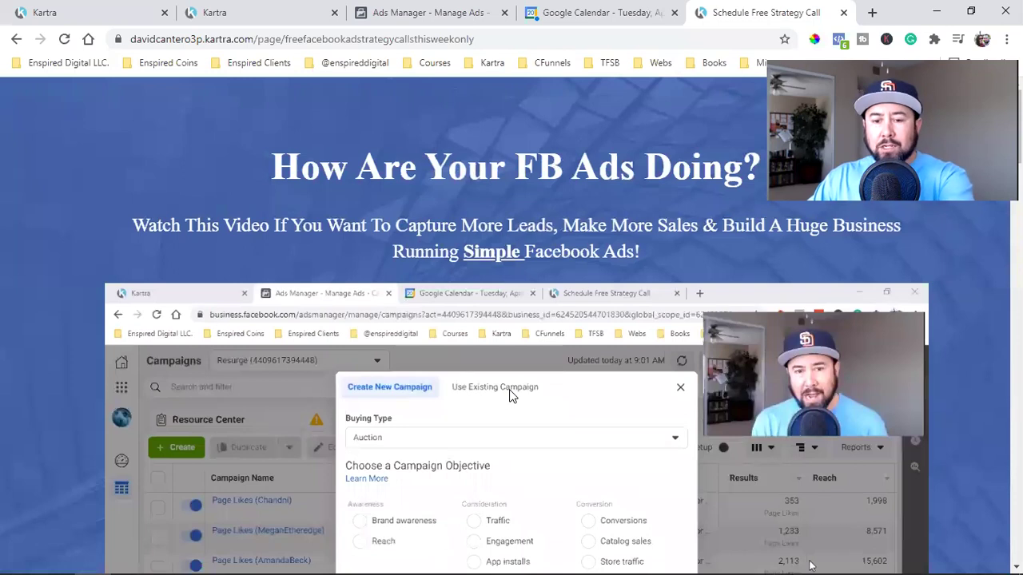